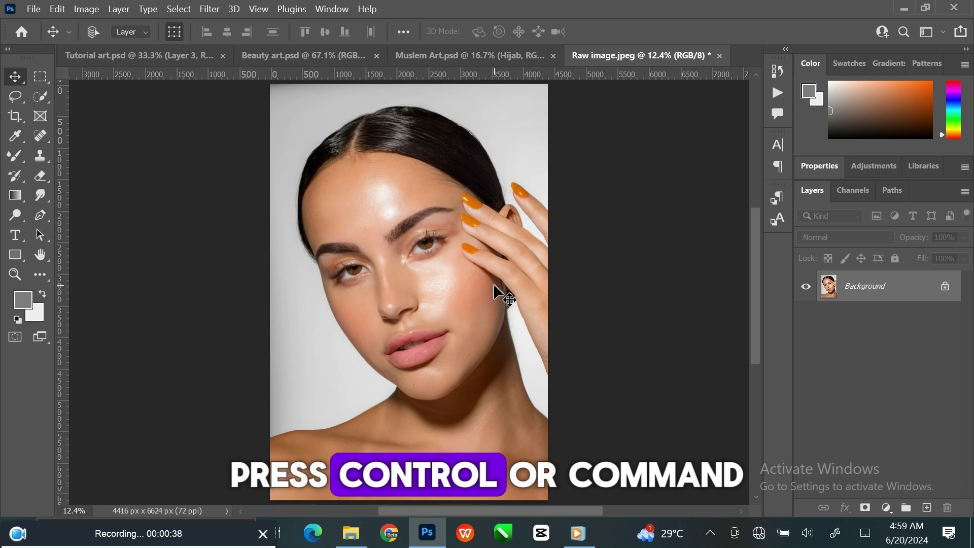
Duplicate the Background layer twice and rename the uppermost copy "Texture"
key("ctrl+j")
key("ctrl+j")
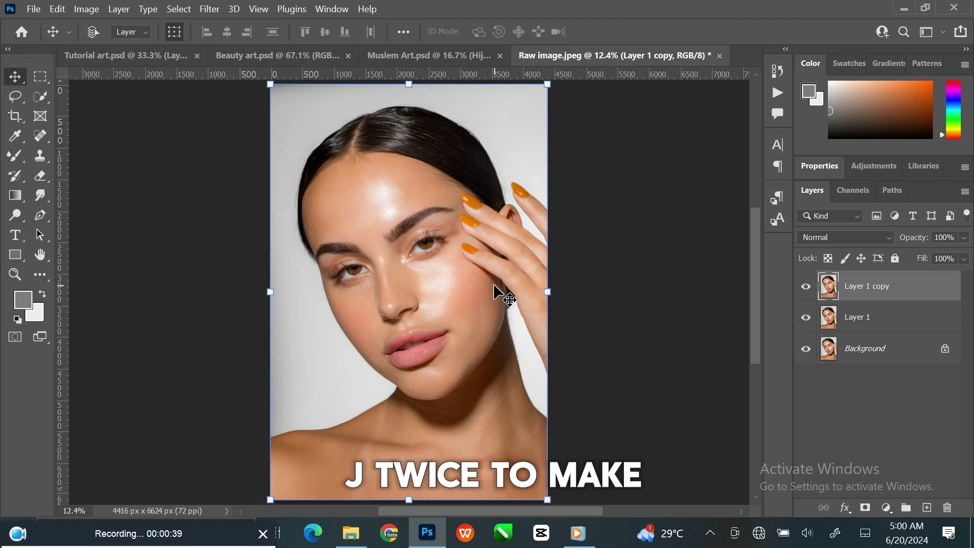
double_click(873, 286)
type("Texture")
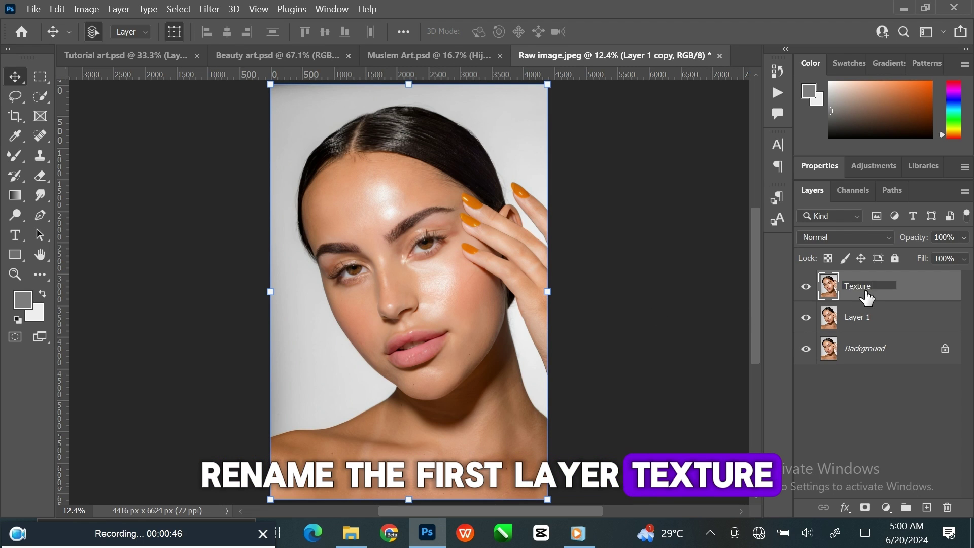
key("Return")
Rename the middle layer, the lower copy of the portrait, "Color"
left_click(869, 317)
double_click(862, 317)
type("C")
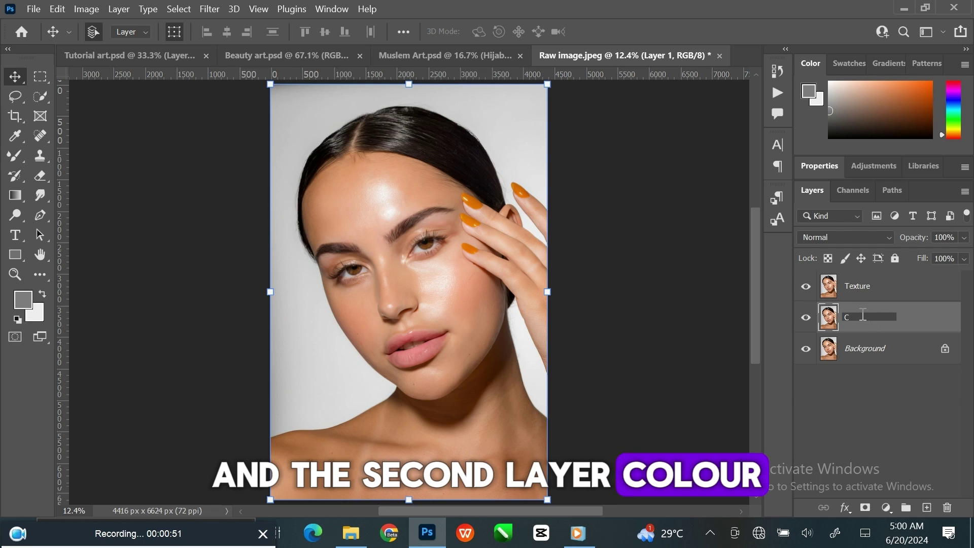
type("olor")
key("Return")
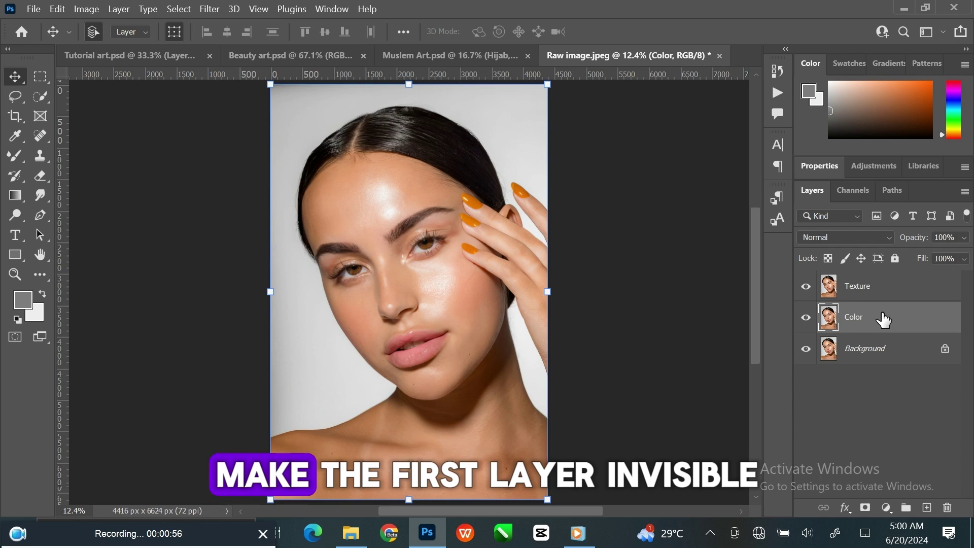
Hide the Texture layer and apply a Gaussian Blur with a 5.0 pixel radius to the Color layer
left_click(806, 286)
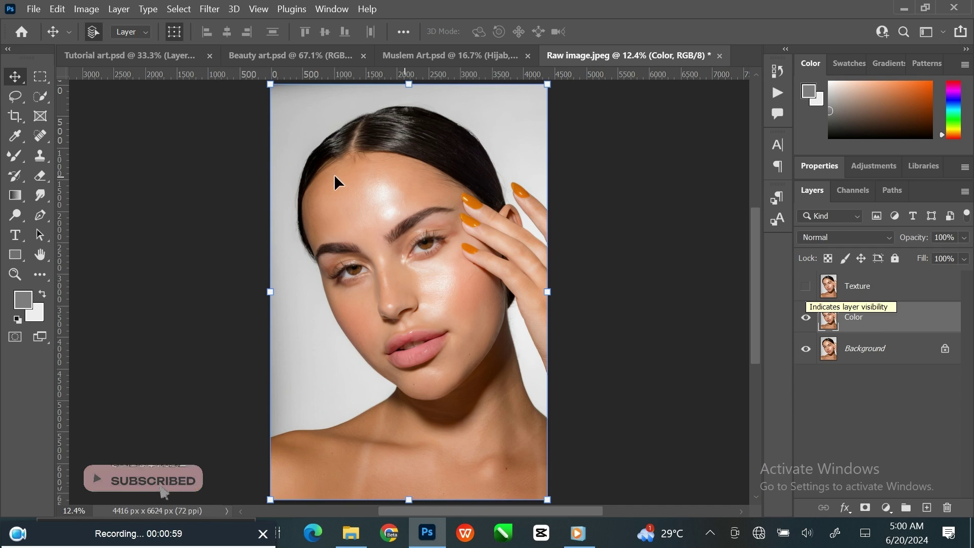
left_click(209, 9)
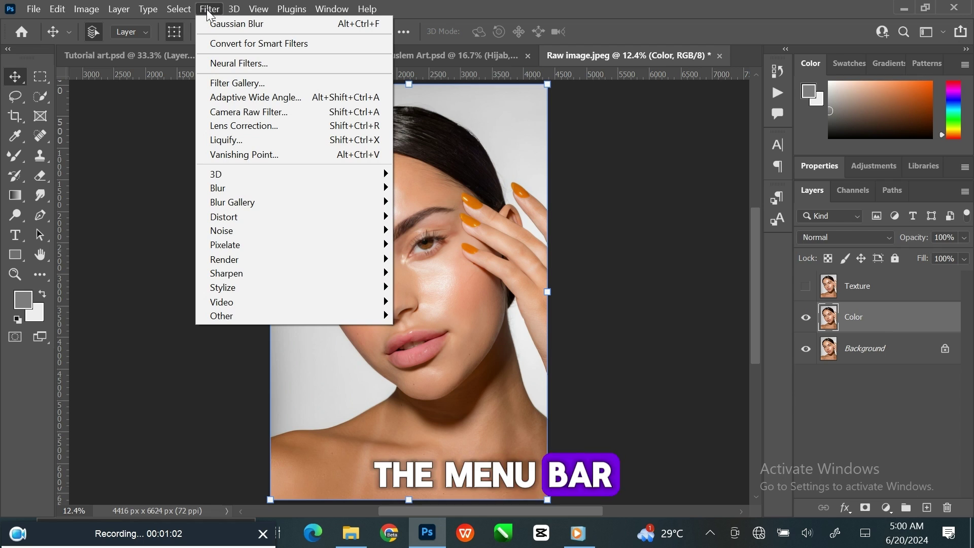
mouse_move(325, 188)
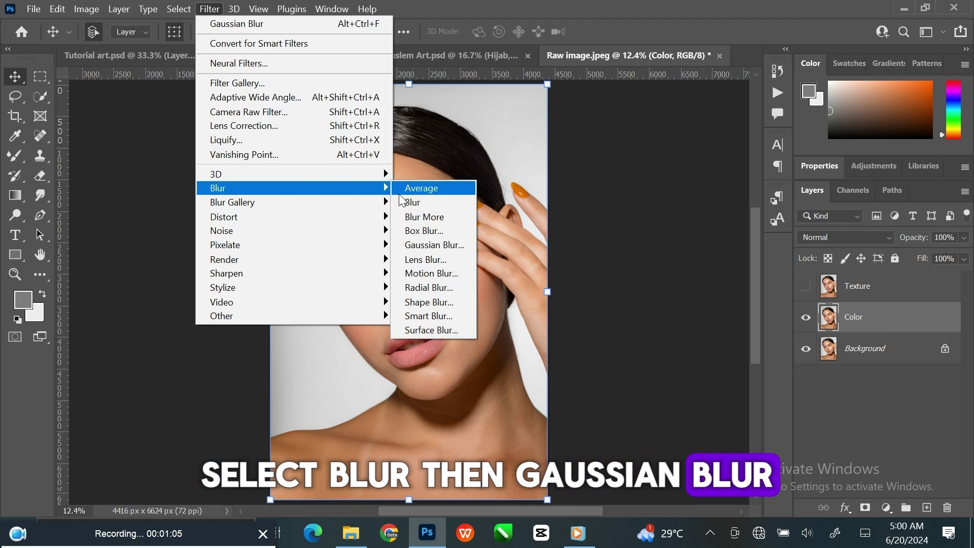
left_click(434, 245)
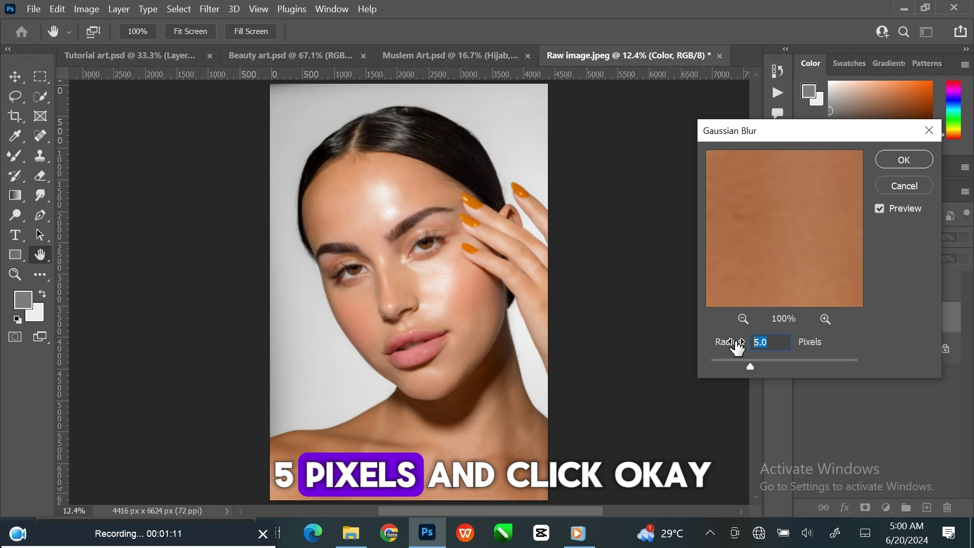
left_click(893, 159)
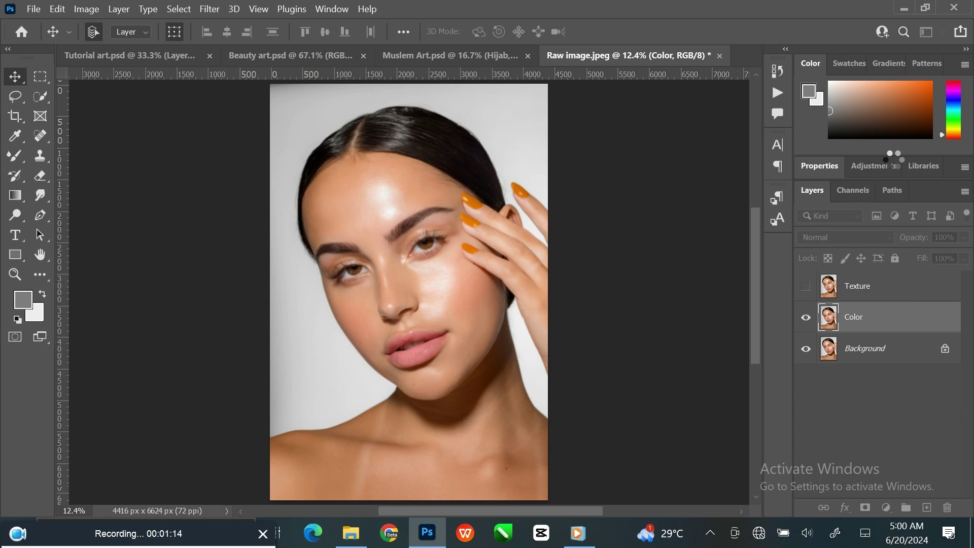
Show the Texture layer and run Apply Image on it with Color as source layer, Subtract blending, scale 2 and offset 128
left_click(806, 286)
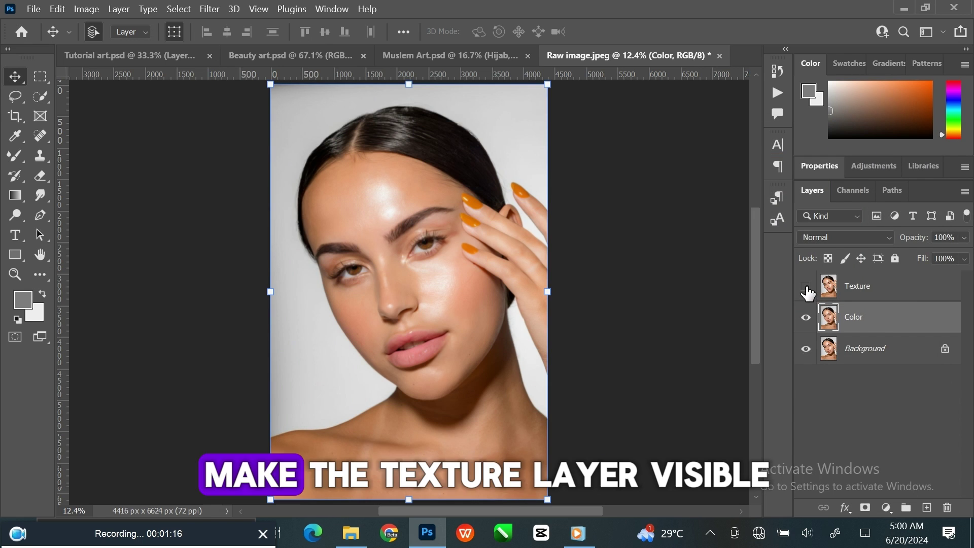
left_click(888, 289)
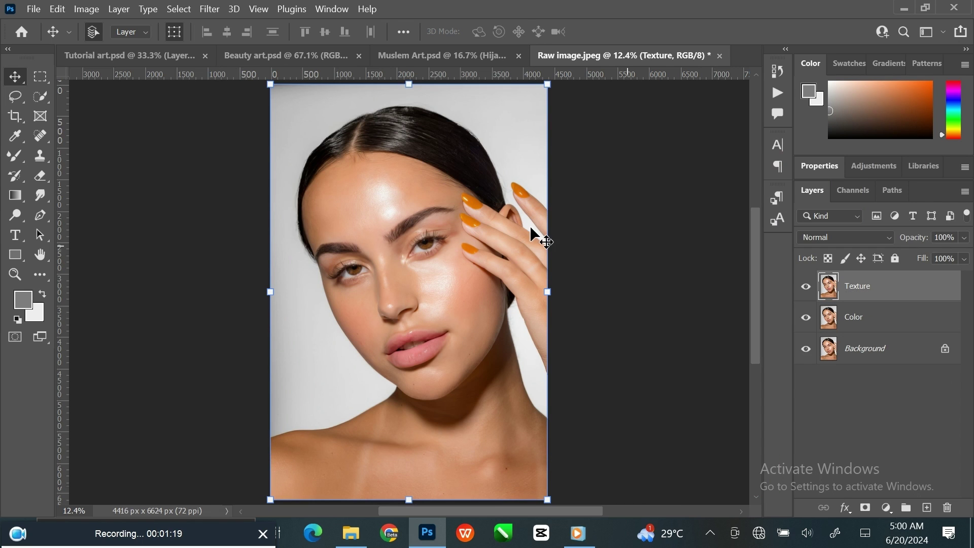
left_click(88, 13)
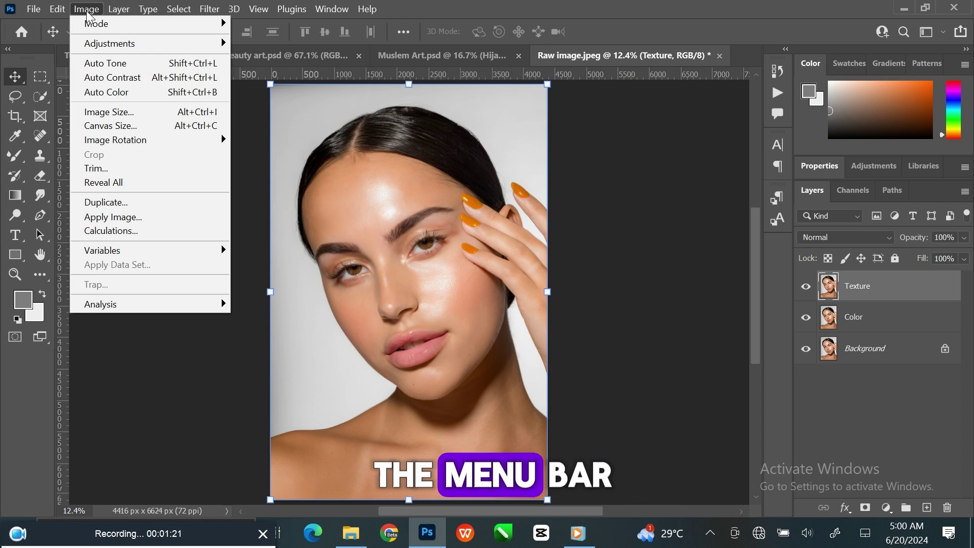
left_click(127, 217)
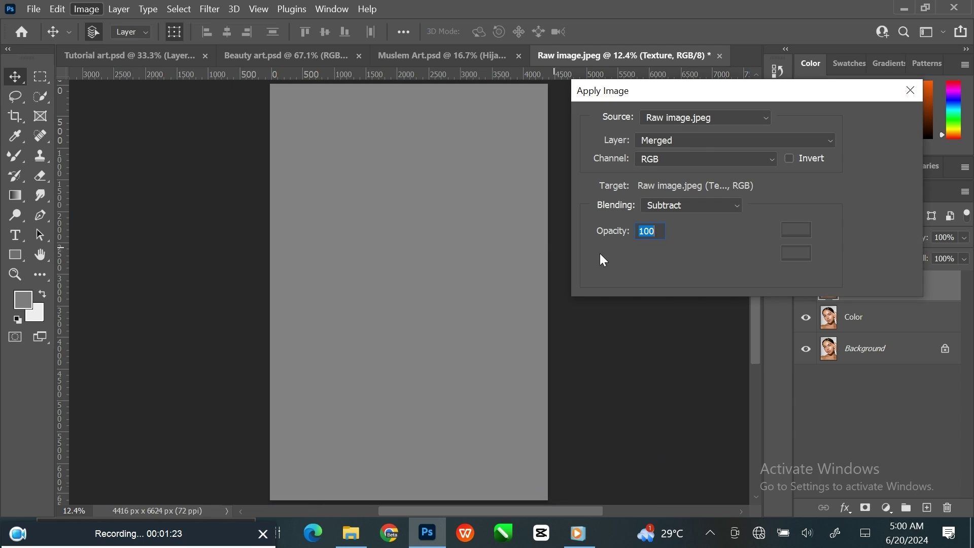
left_click_drag(697, 94, 721, 95)
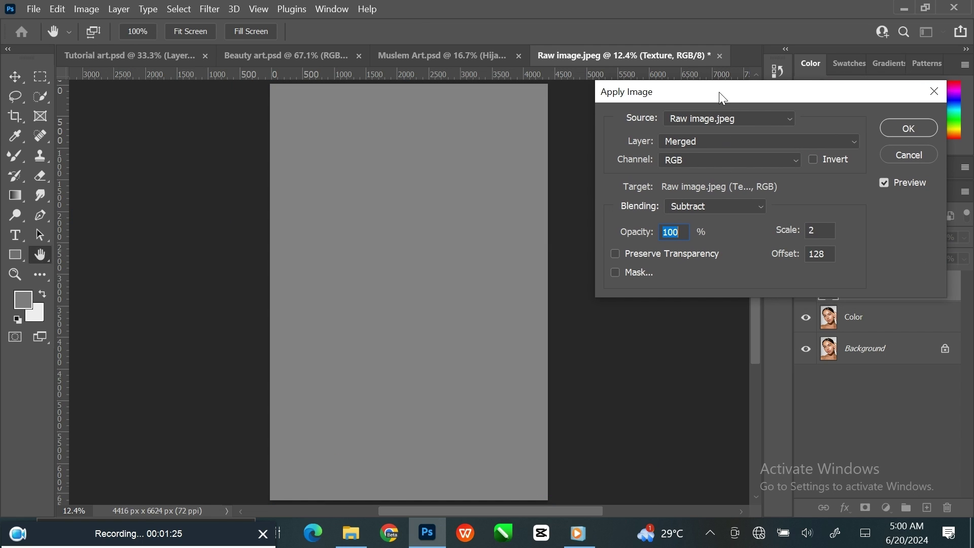
left_click(738, 142)
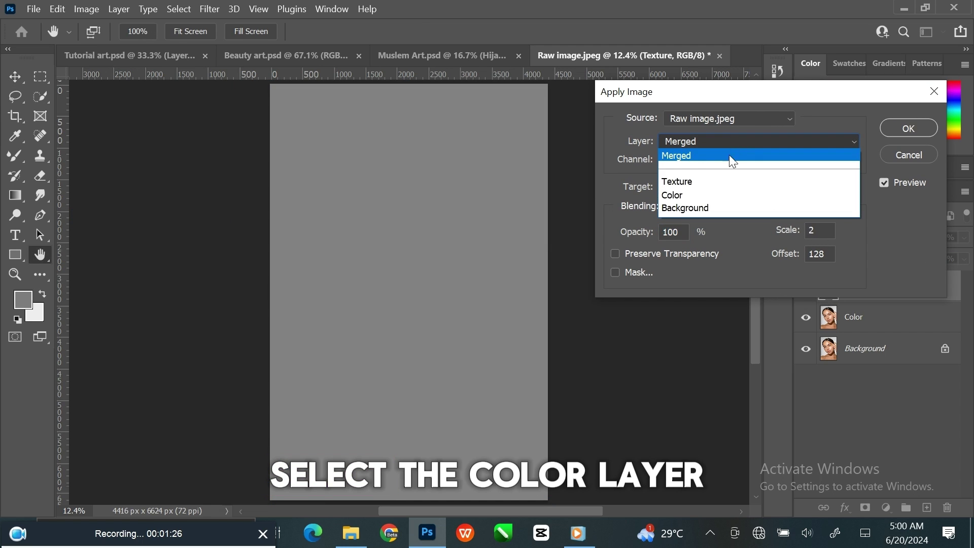
left_click(717, 196)
left_click(725, 207)
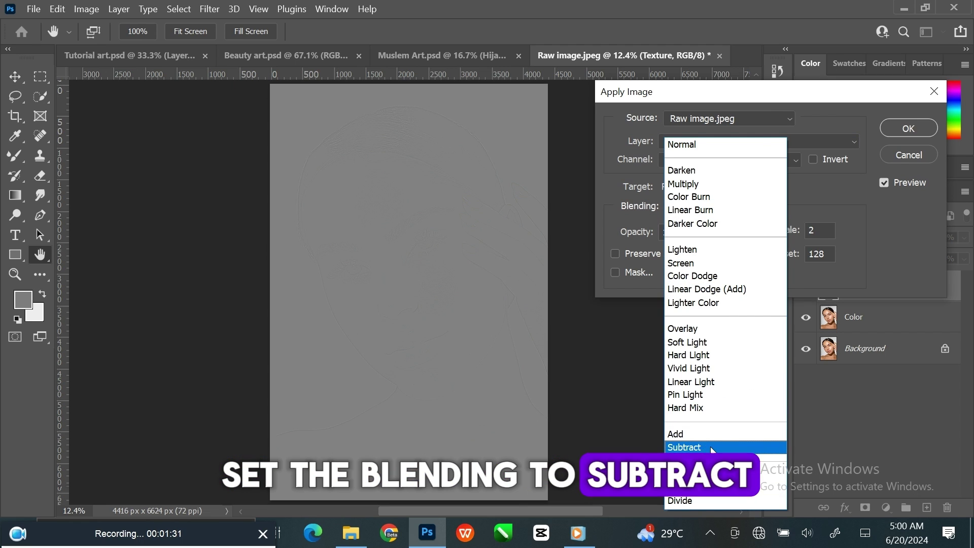
left_click(710, 446)
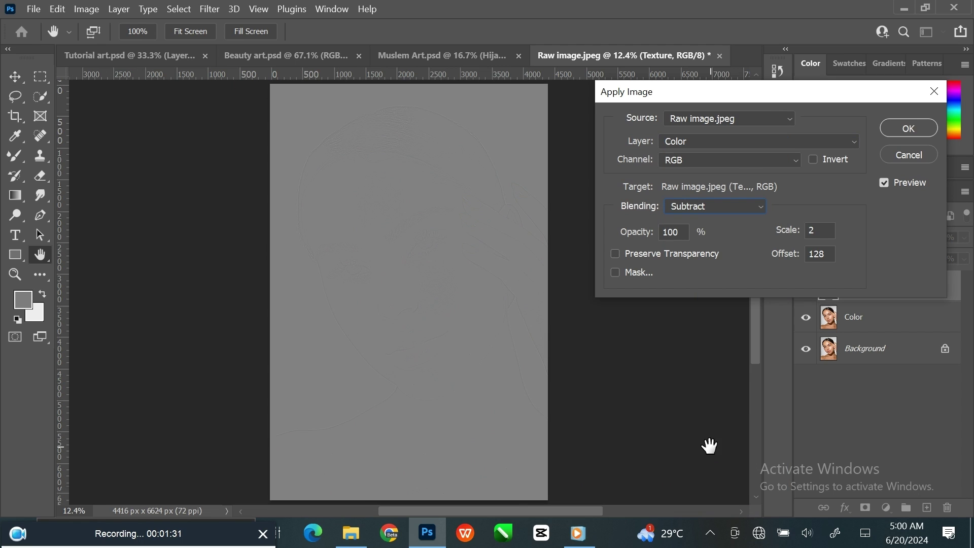
double_click(817, 231)
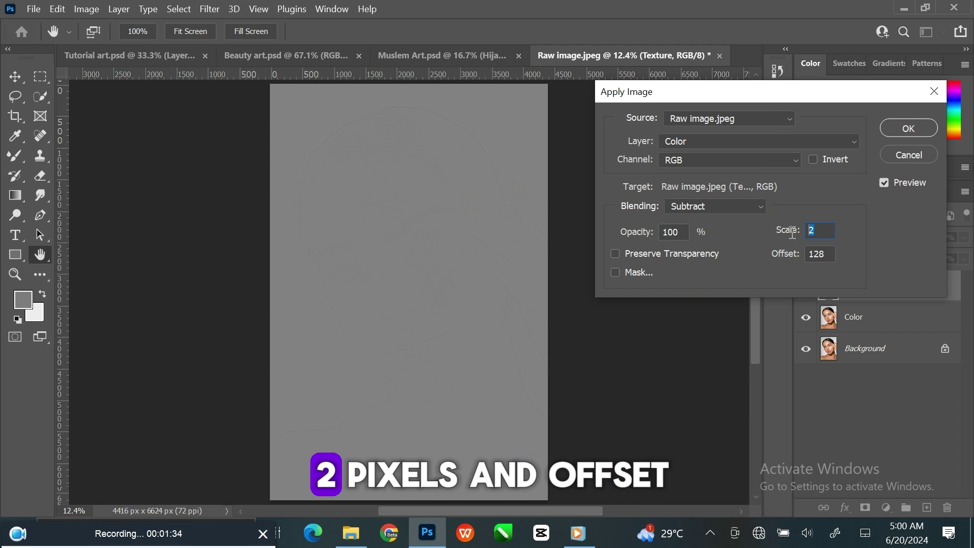
double_click(817, 254)
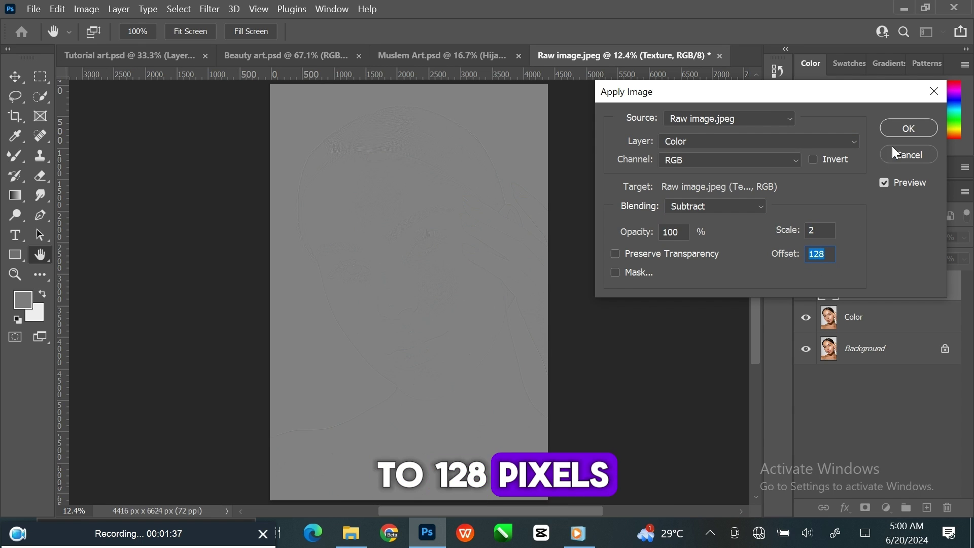
left_click(909, 128)
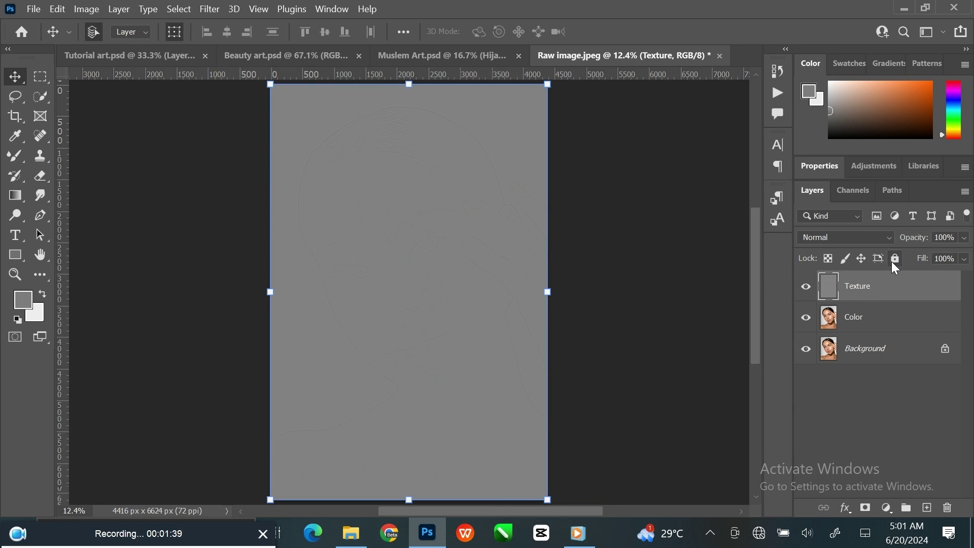
Set the Texture layer's blend mode to Linear Light
left_click(846, 237)
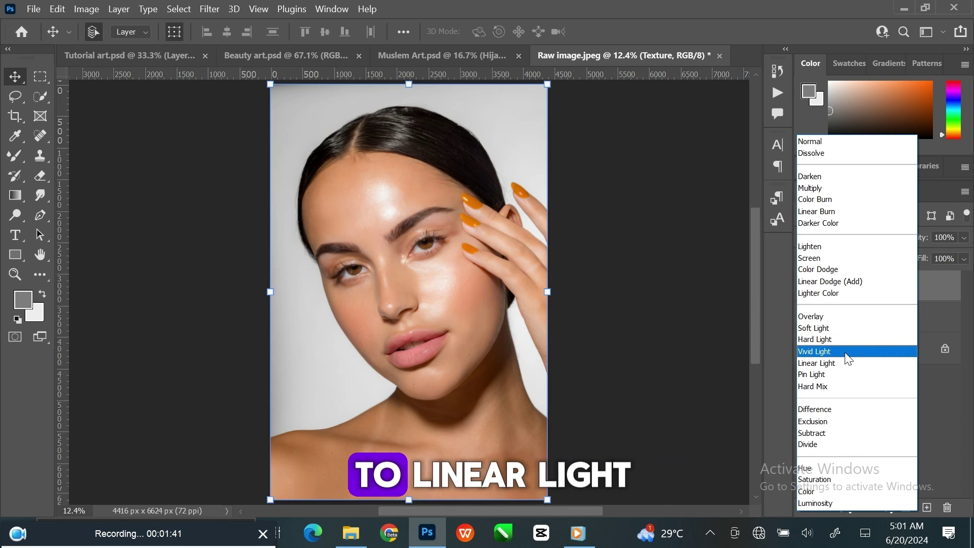
left_click(844, 363)
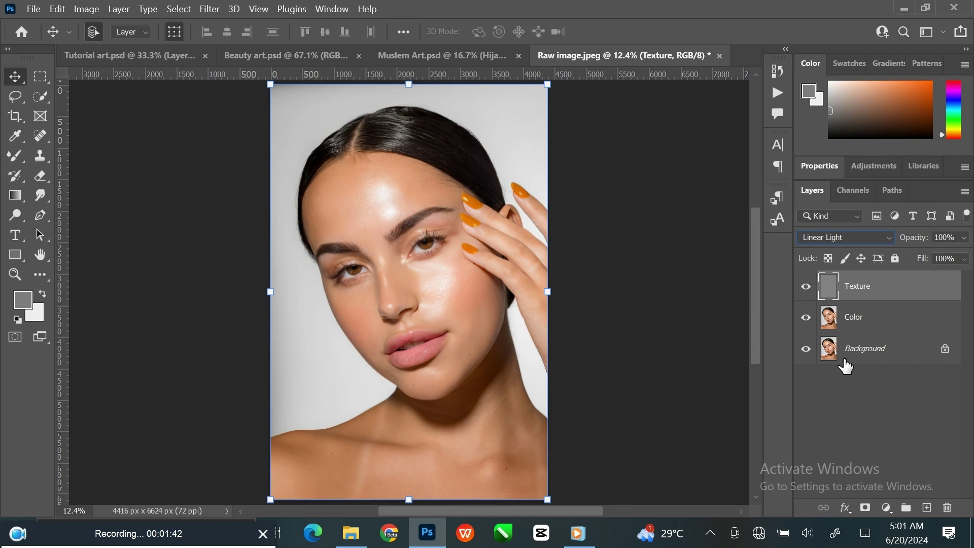
Select the Color layer and set up the Mixer Brush tool with the Clean Brush option
left_click(875, 323)
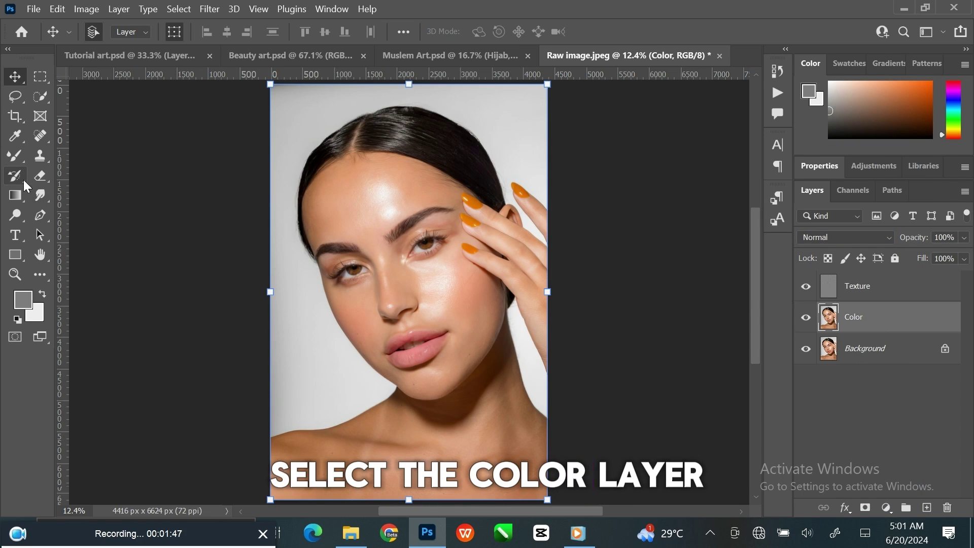
left_click(16, 158)
left_click(105, 197)
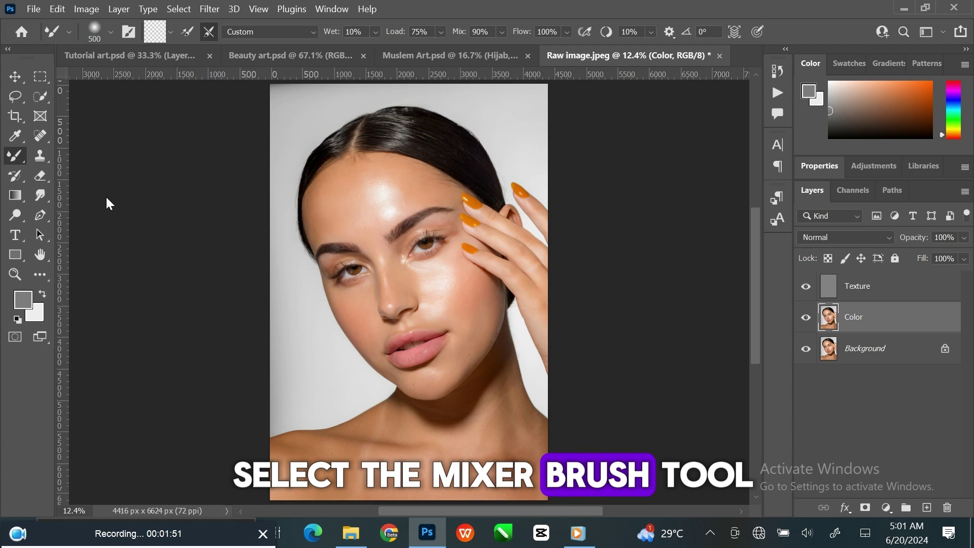
left_click(171, 33)
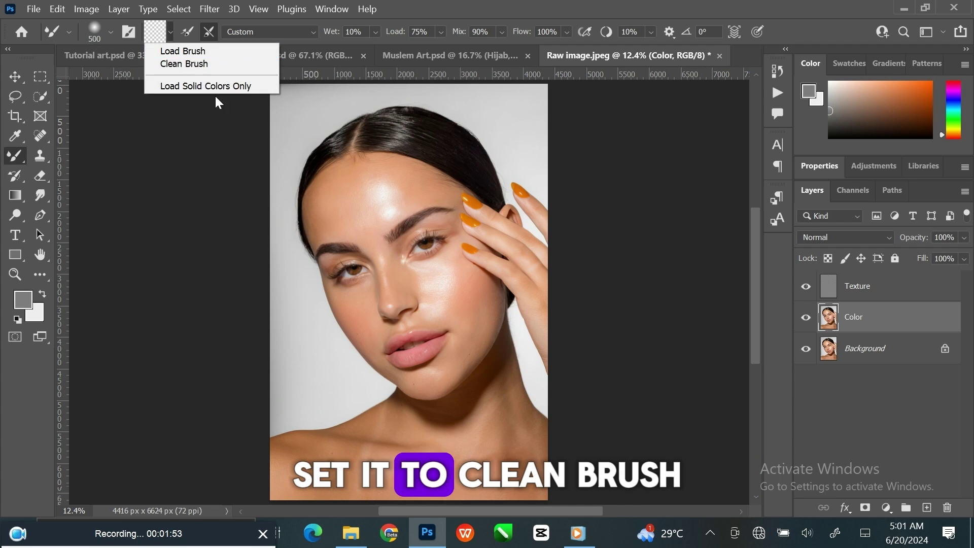
left_click(193, 64)
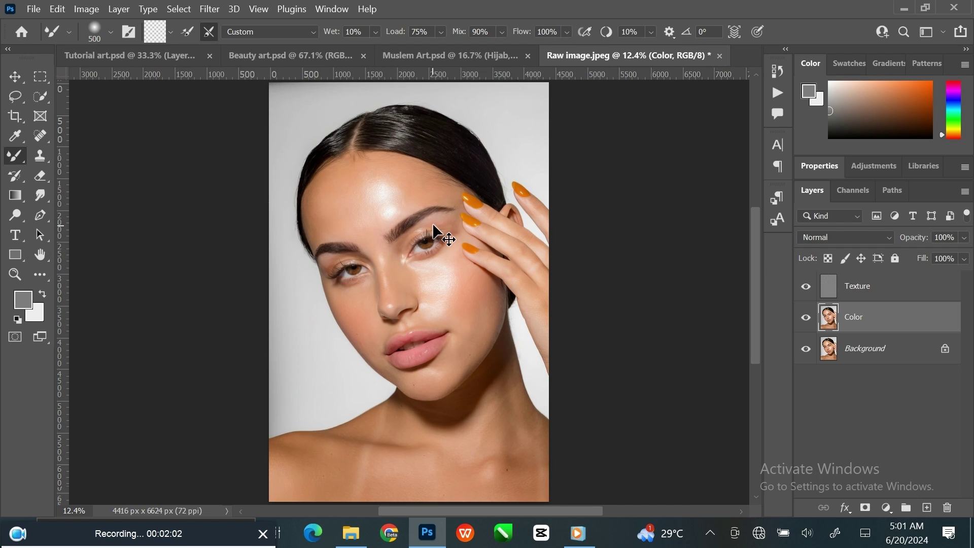
Blend the skin tones around the forehead highlight on the Color layer with a 700 px Mixer Brush
key("ctrl+plus")
key("ctrl+plus")
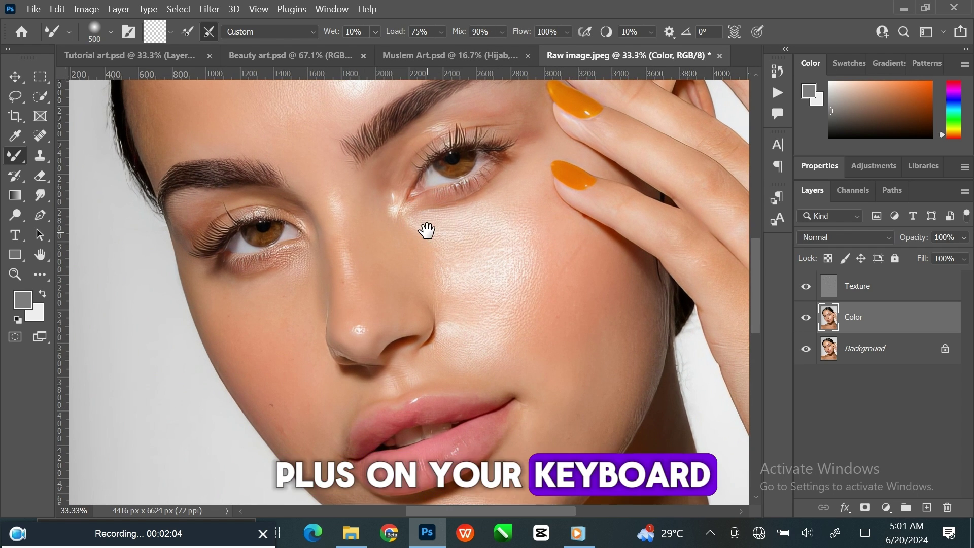
key("ctrl+plus")
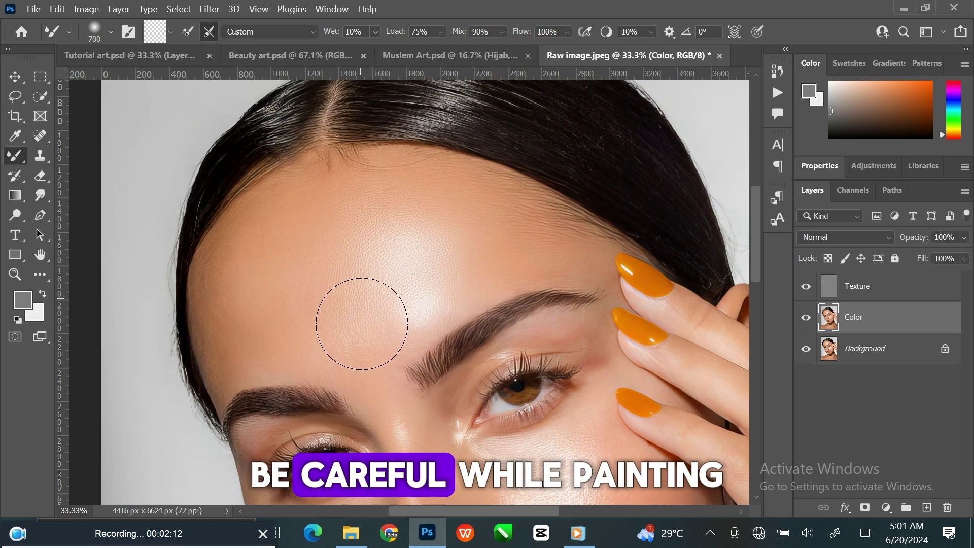
mouse_move(418, 286)
left_mouse_down()
mouse_move(399, 296)
mouse_move(453, 228)
mouse_move(484, 223)
left_mouse_up()
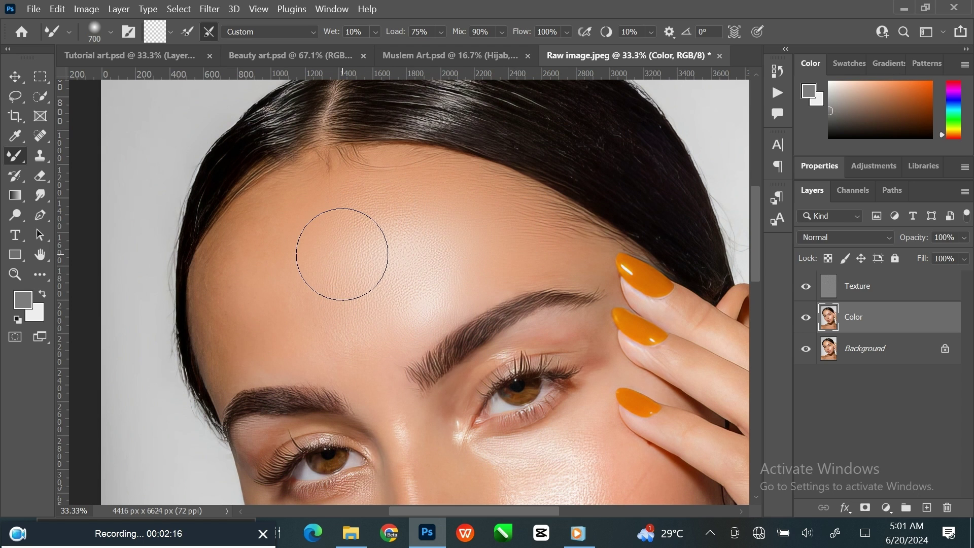
Blend the temple and forehead side away from the hand on the Color layer with a 400 px Mixer Brush
key("ctrl+plus")
left_click_drag(354, 254, 440, 208)
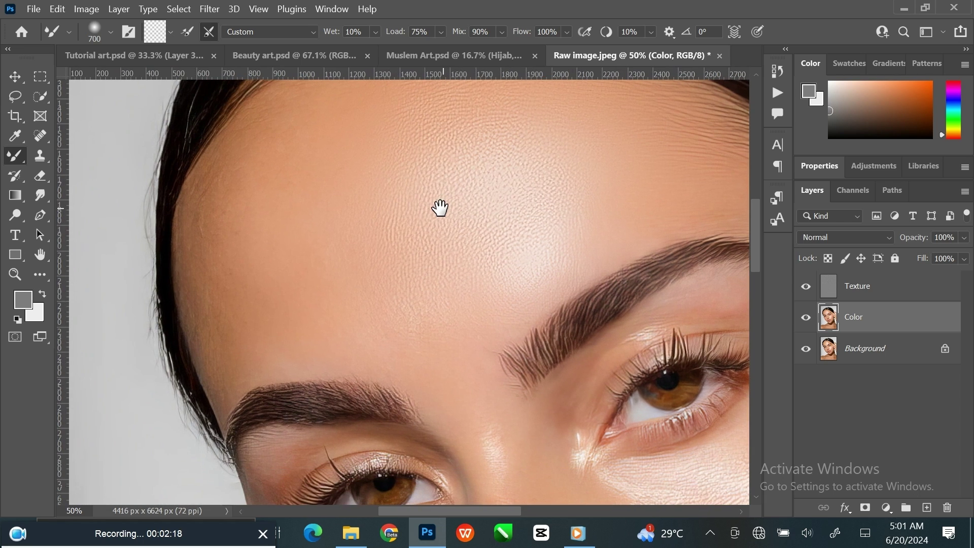
key("bracketleft")
key("bracketleft")
key("bracketleft")
key("bracketleft")
key("bracketleft")
key("bracketleft")
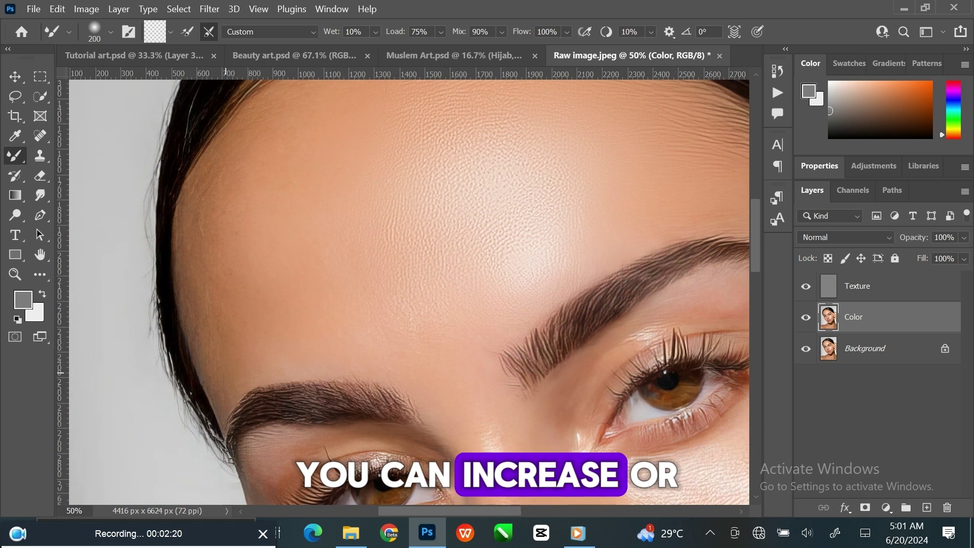
key("bracketleft")
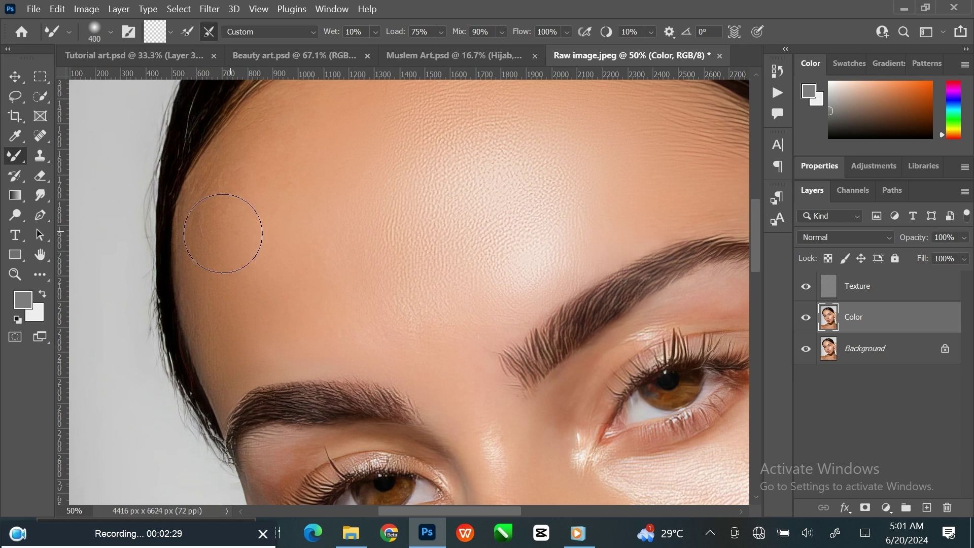
scroll(233, 284, "up", 2)
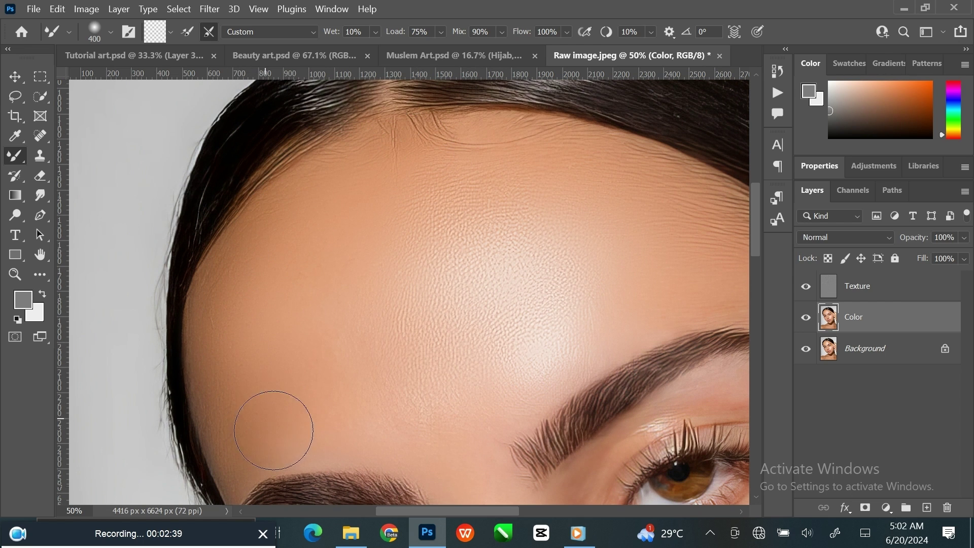
Smooth the forehead skin below the hairline on the hand side with a 400 px Mixer Brush
left_click_drag(424, 207, 339, 277)
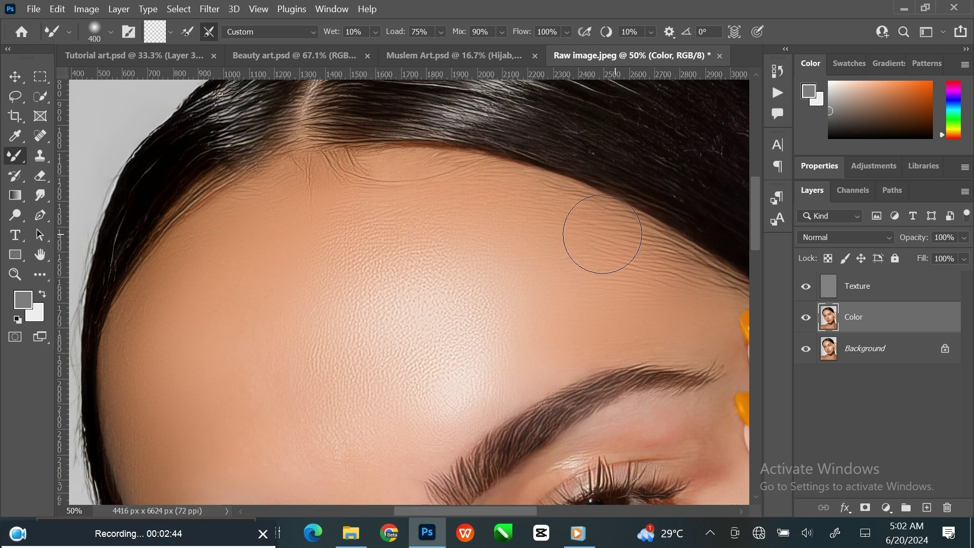
left_click_drag(540, 355, 581, 311)
left_click_drag(497, 367, 501, 273)
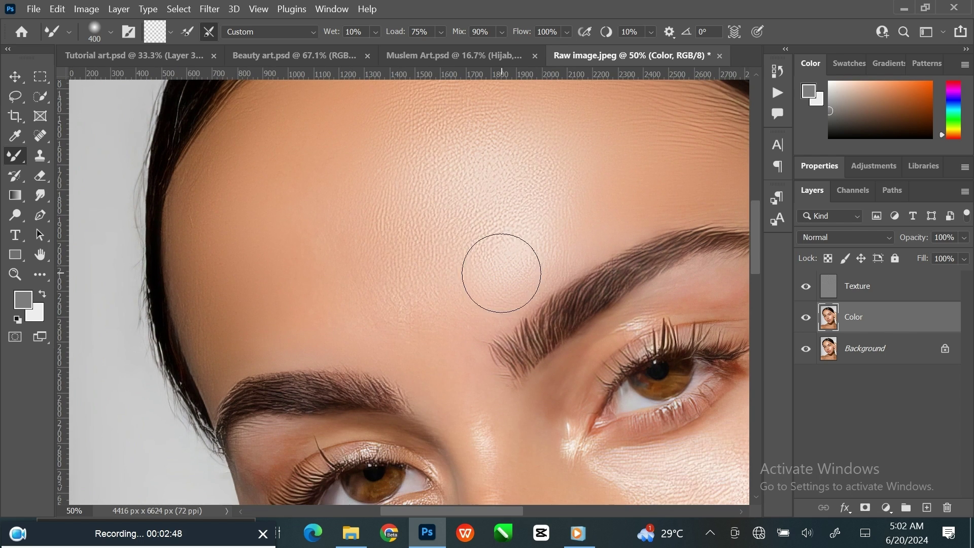
Blend the middle of the forehead above the eyebrows with a 700 px Mixer Brush
key("bracketright")
key("bracketright")
key("bracketright")
Blend the skin around the hand-side eyebrow and its inner eye corner with a 250 px Mixer Brush
left_click_drag(436, 272, 339, 164)
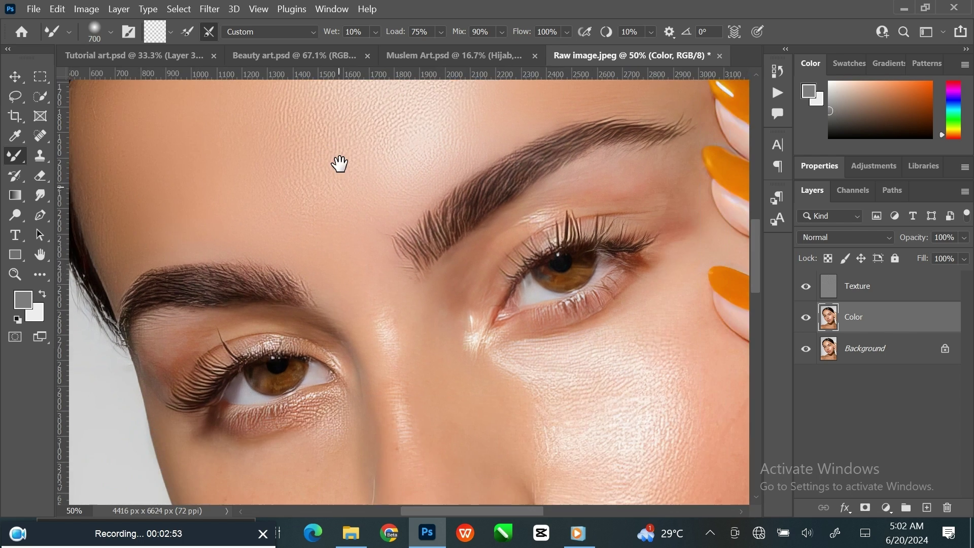
left_click_drag(451, 202, 322, 337)
key("bracketleft")
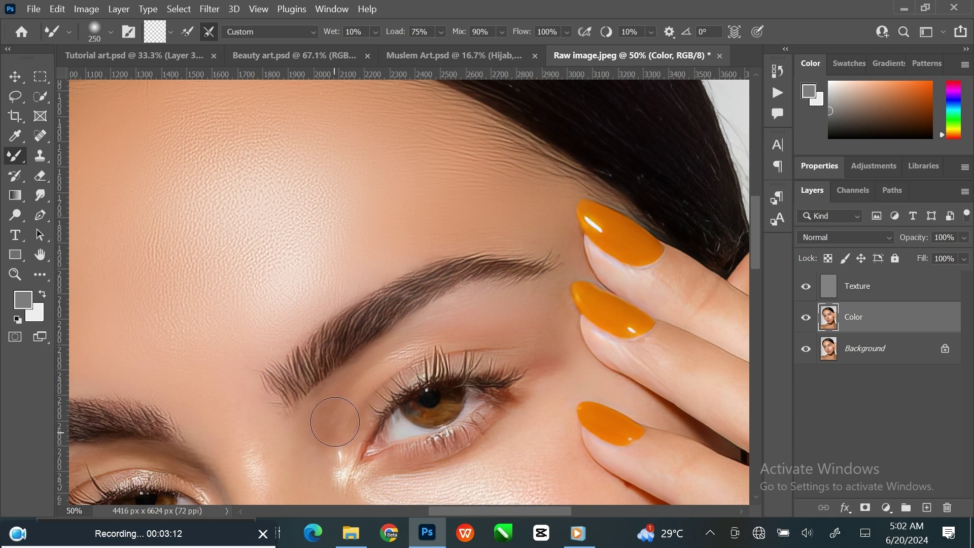
Smooth the bridge of the nose with a 400 px Mixer Brush and the adjoining inner eye corner at 250 px
left_click_drag(468, 306, 617, 129)
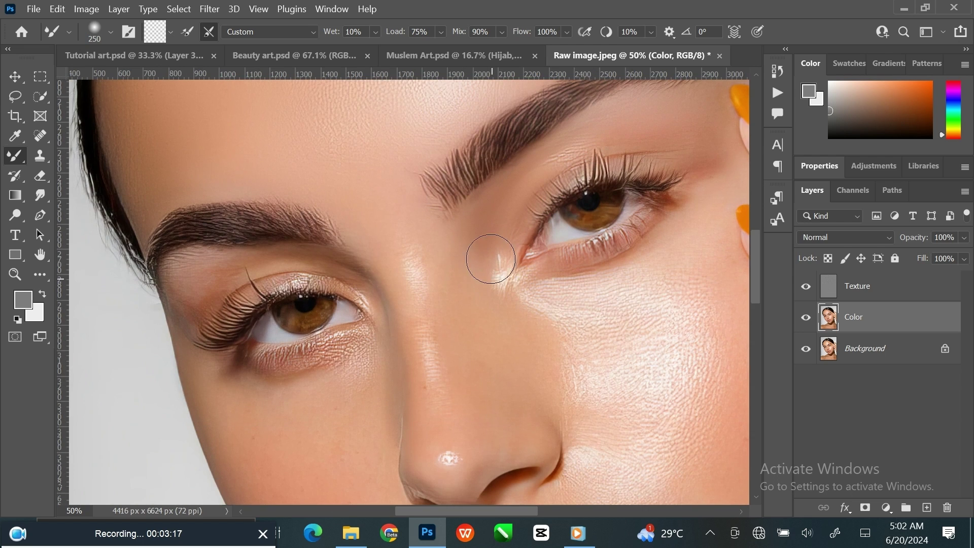
mouse_move(434, 273)
left_mouse_down()
mouse_move(464, 388)
mouse_move(441, 259)
mouse_move(411, 253)
left_mouse_up()
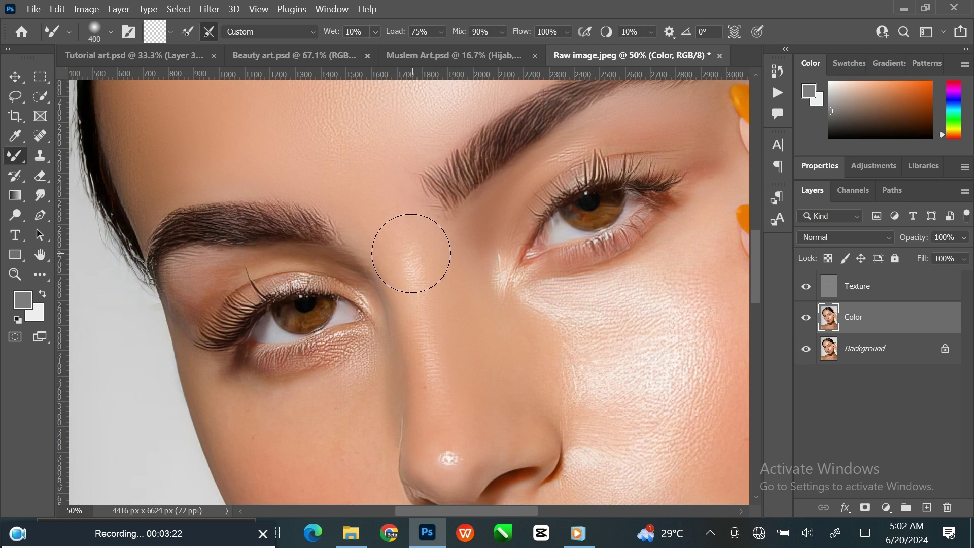
key("bracketright")
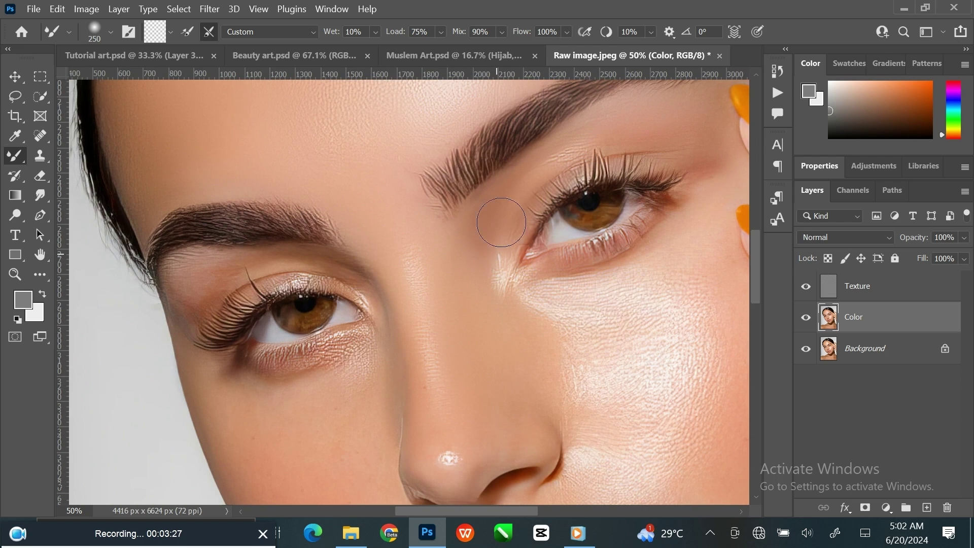
Blend the cheek away from the hand, from below the eye down to the mouth, with a 300 to 400 px Mixer Brush
left_click_drag(505, 301, 636, 260)
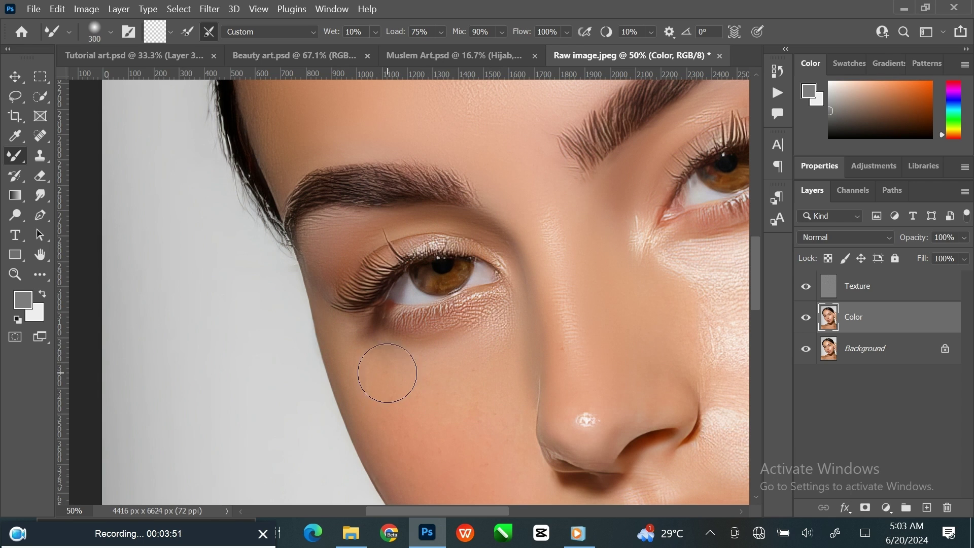
scroll(406, 317, "down", 3)
key("bracketright")
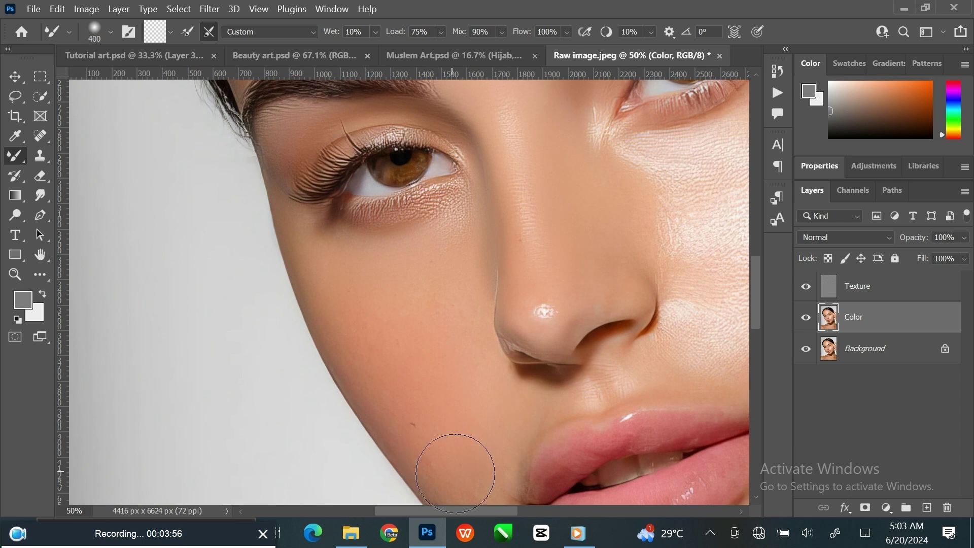
left_click_drag(440, 353, 357, 236)
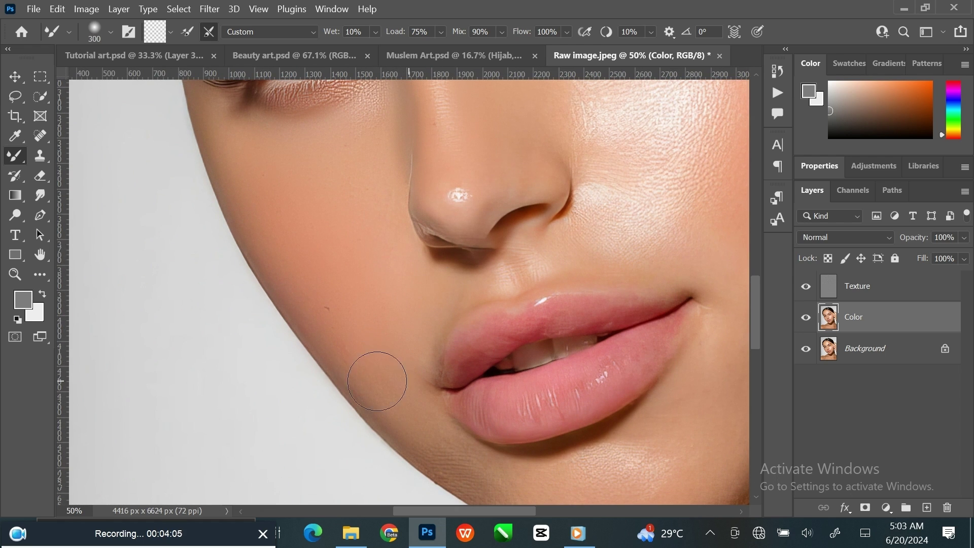
Smooth the chin, jawline and outer hand-side cheek with the Mixer Brush at 250 to 500 px
left_click_drag(423, 397, 356, 363)
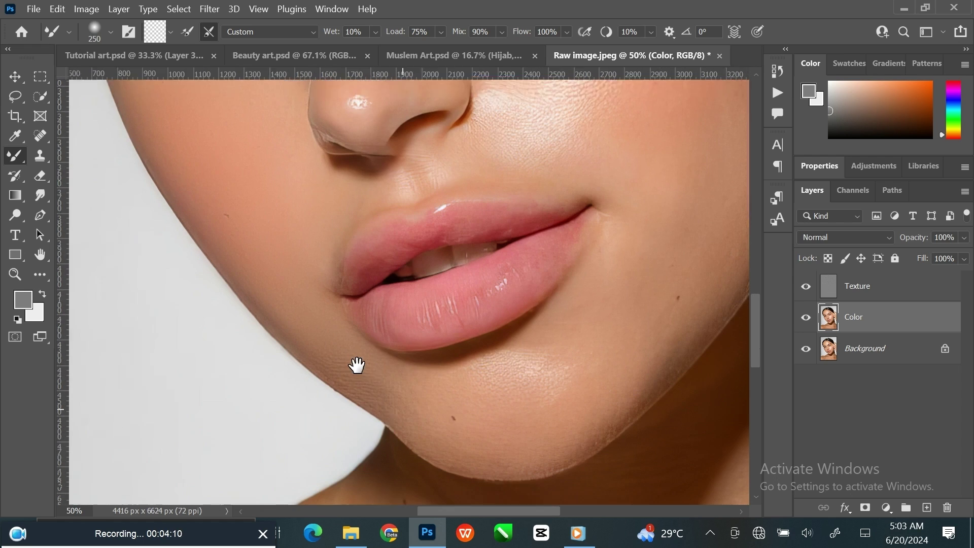
key("bracketleft")
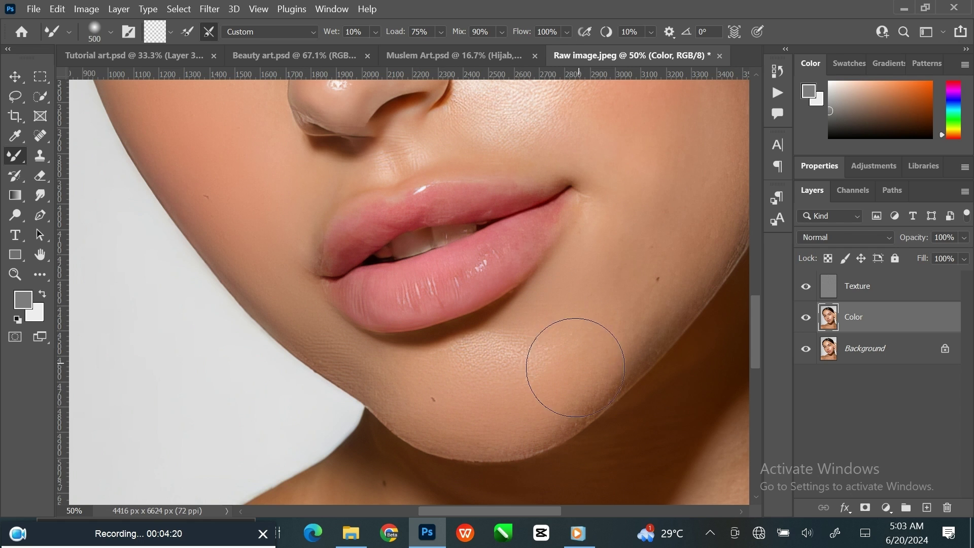
left_click_drag(583, 326, 528, 392)
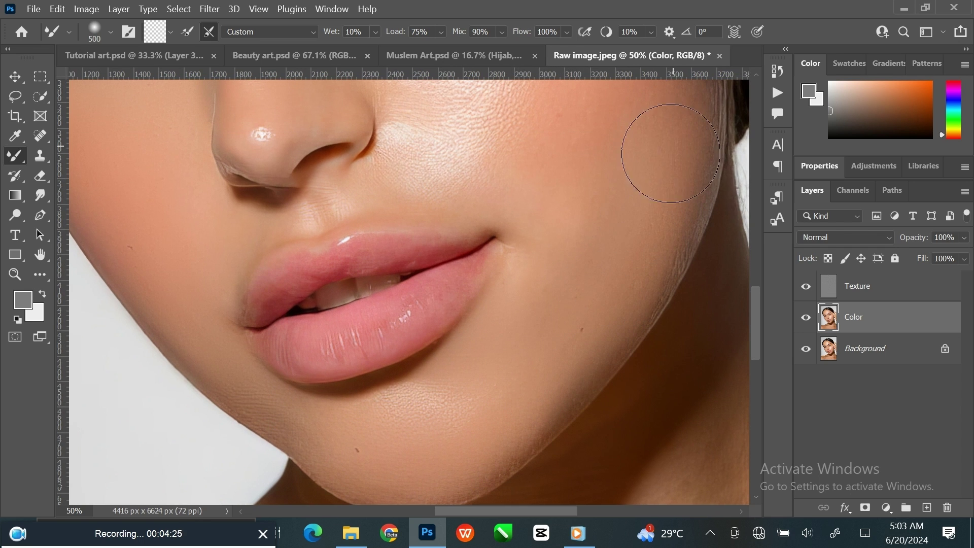
left_click_drag(635, 260, 595, 378)
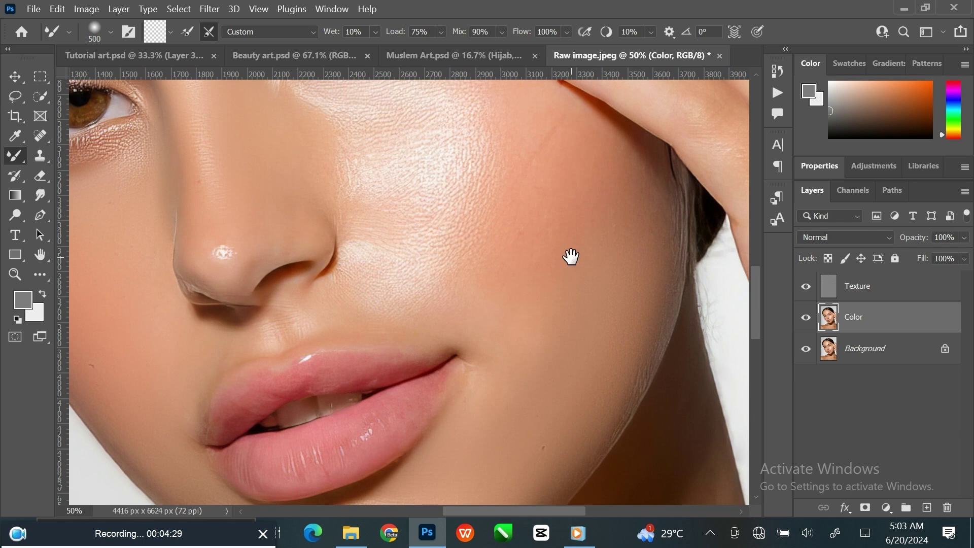
Blend the skin beside the nostril on the hand-side cheek with a 300 px Mixer Brush
left_click_drag(571, 257, 614, 236)
key("bracketleft")
key("bracketleft")
key("bracketleft")
key("bracketleft")
key("bracketleft")
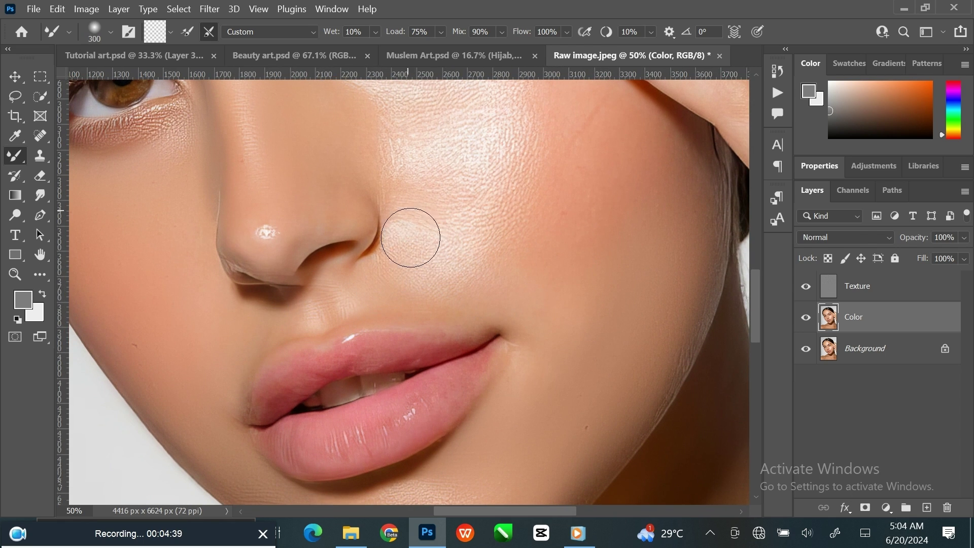
Smooth the bright cheek highlight below the hand-side eye with a 500 px Mixer Brush
key("bracketright")
key("bracketright")
mouse_move(467, 254)
left_mouse_down()
mouse_move(522, 315)
mouse_move(545, 422)
left_mouse_up()
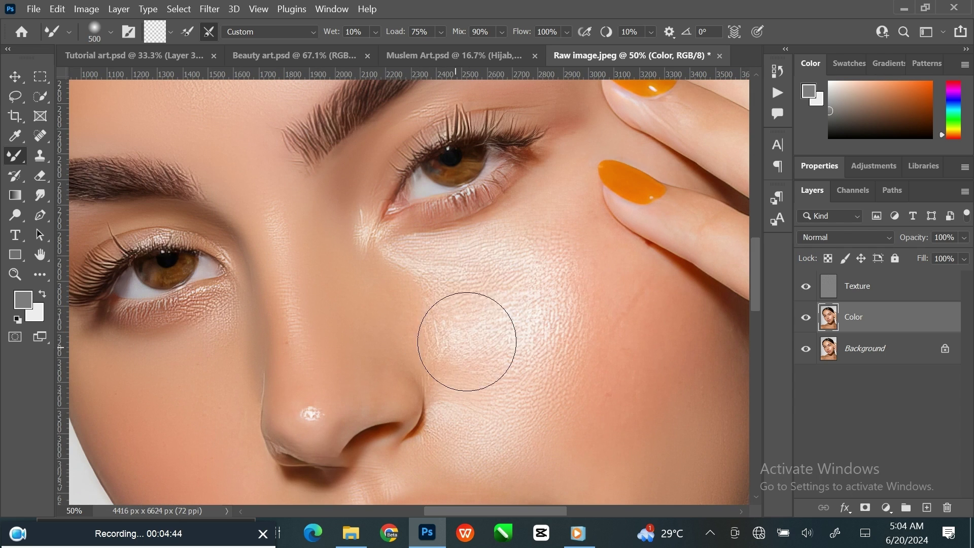
mouse_move(466, 342)
left_mouse_down()
mouse_move(447, 333)
mouse_move(500, 322)
mouse_move(535, 291)
mouse_move(584, 310)
mouse_move(585, 347)
mouse_move(636, 307)
mouse_move(672, 340)
mouse_move(662, 345)
mouse_move(604, 248)
left_mouse_up()
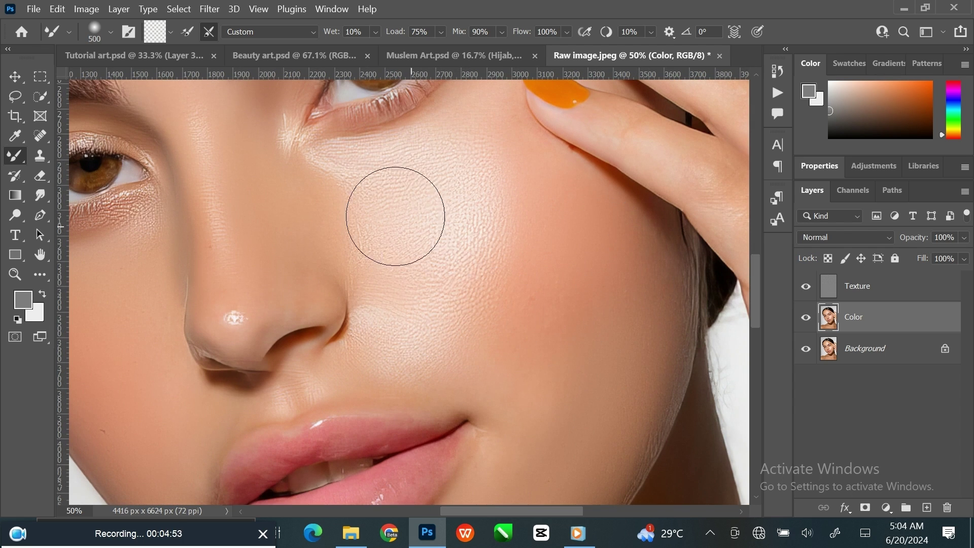
Blend the nose ridge and the highlight on its tip, reducing the Mixer Brush from 300 to 150 px
scroll(522, 246, "left", 3)
key("bracketleft")
key("bracketleft")
key("ctrl+plus")
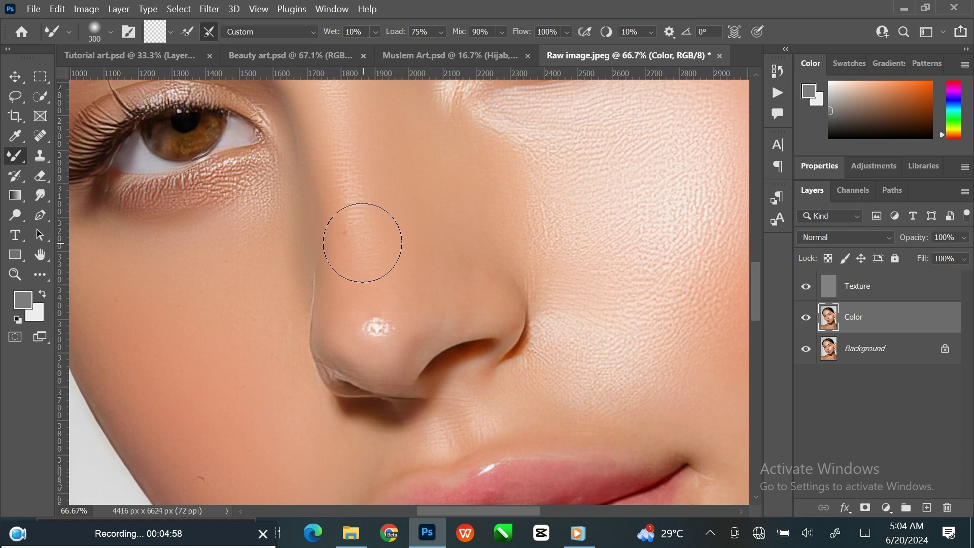
key("bracketleft")
mouse_move(347, 239)
left_mouse_down()
mouse_move(373, 258)
mouse_move(375, 346)
mouse_move(398, 305)
mouse_move(382, 320)
mouse_move(459, 306)
left_mouse_up()
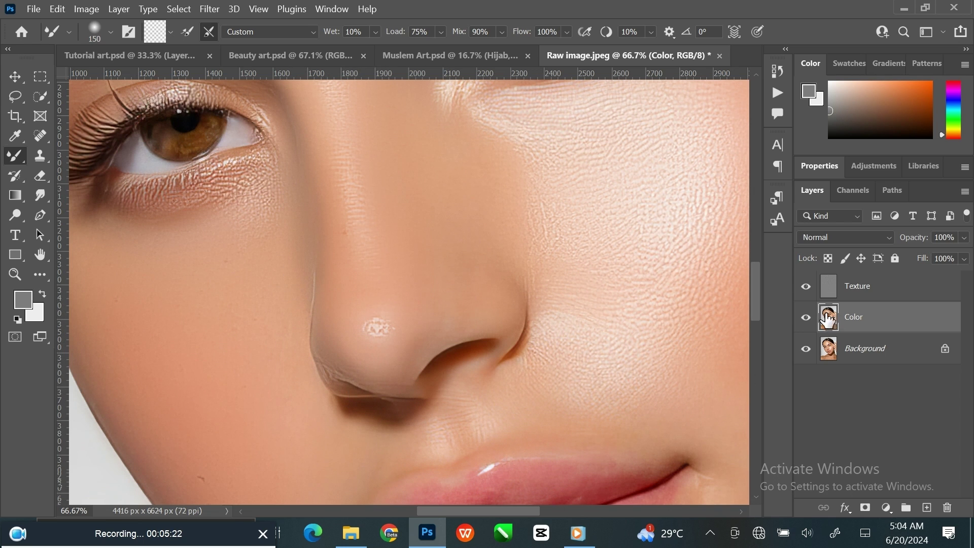
Blend the skin between the nose bridge and the hand-side eye with a 300 px Mixer Brush
key("ctrl+minus")
key("ctrl+minus")
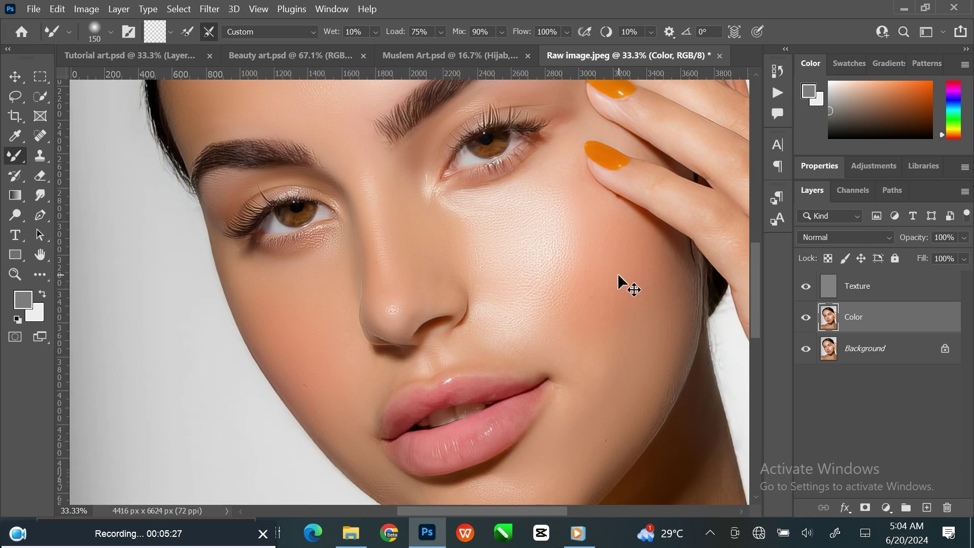
key("ctrl+plus")
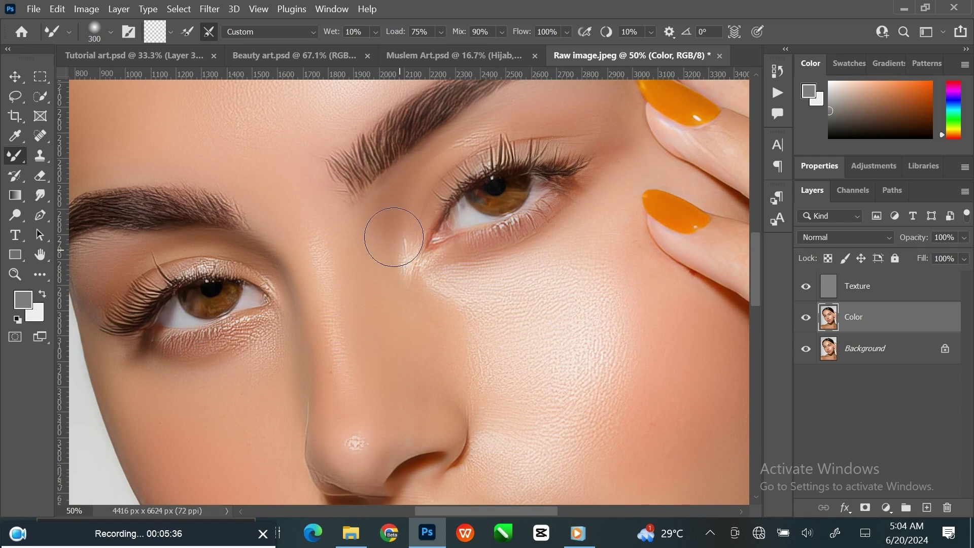
Even out the outer edge of the hand-side cheek and the skin beside the mouth corner at 300 px
scroll(522, 330, "down", 5)
scroll(522, 330, "right", 5)
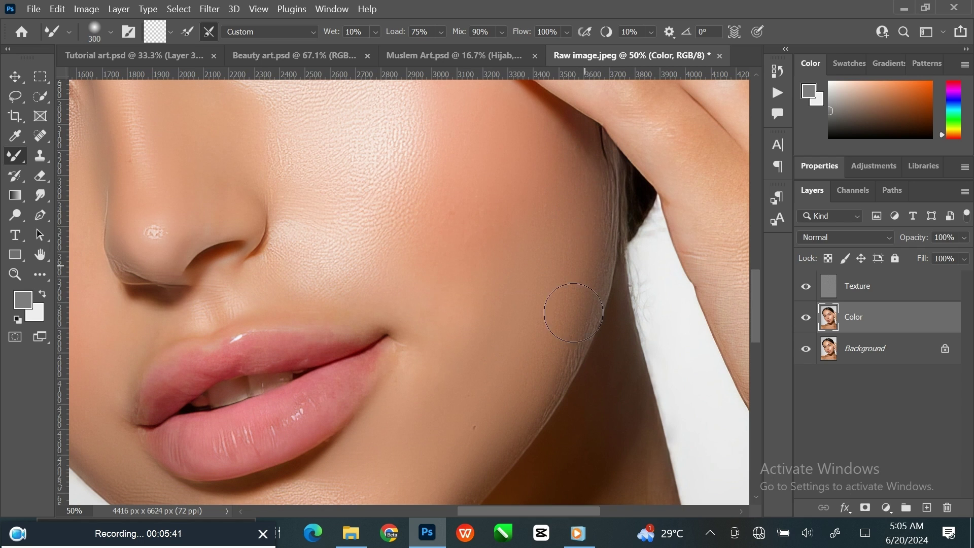
scroll(467, 396, "down", 3)
scroll(509, 389, "left", 5)
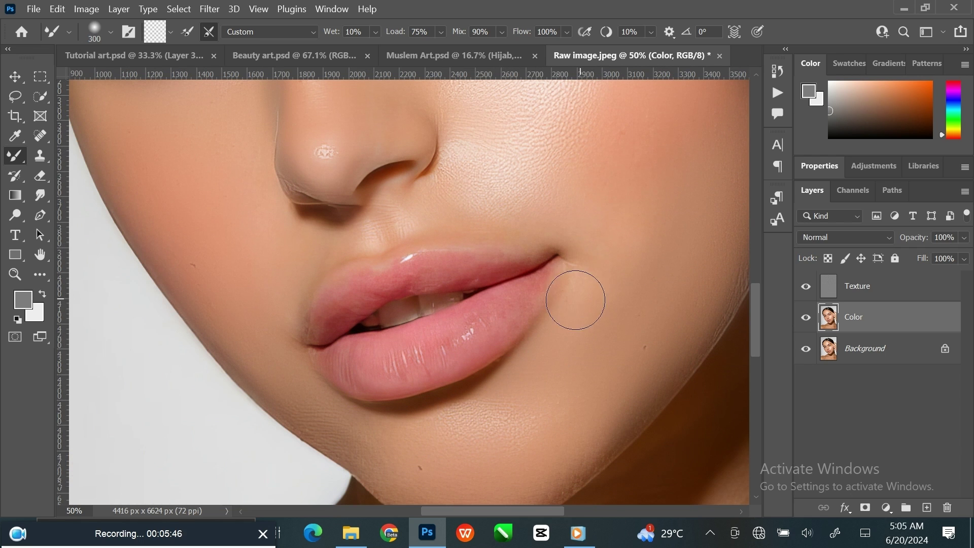
Blend the skin on the fingers beside the face with the Mixer Brush at 175 to 250 px
scroll(591, 274, "up", 6)
scroll(348, 283, "right", 4)
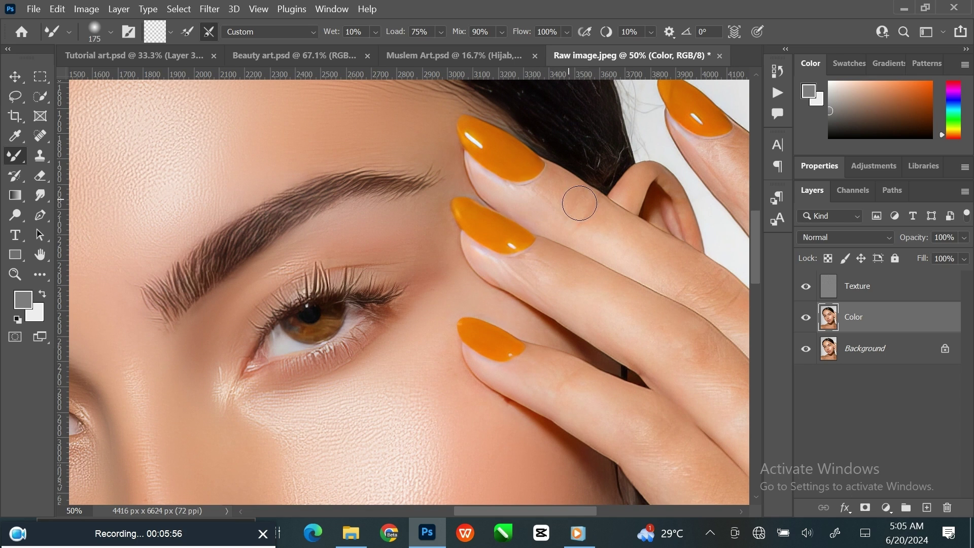
left_click_drag(629, 248, 573, 285)
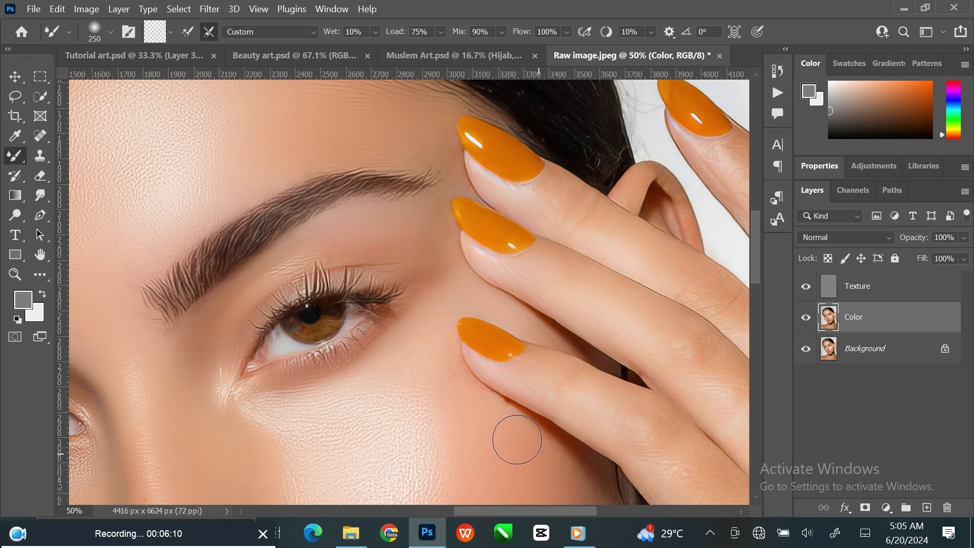
Smooth the knuckles, back of the hand and wrist with a 300 px Mixer Brush
scroll(488, 438, "down", 3)
scroll(488, 369, "right", 2)
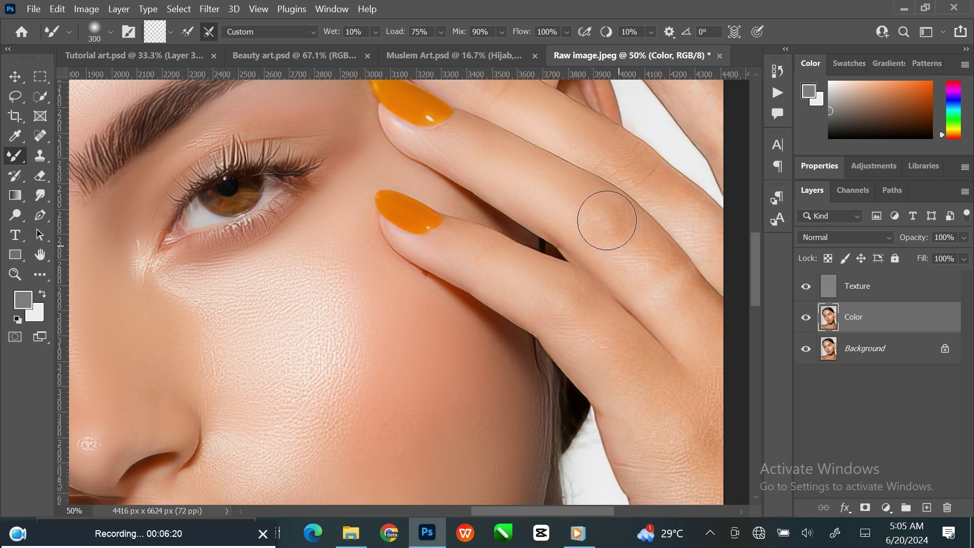
scroll(557, 187, "up", 3)
scroll(557, 187, "right", 3)
scroll(624, 355, "down", 3)
scroll(624, 355, "right", 1)
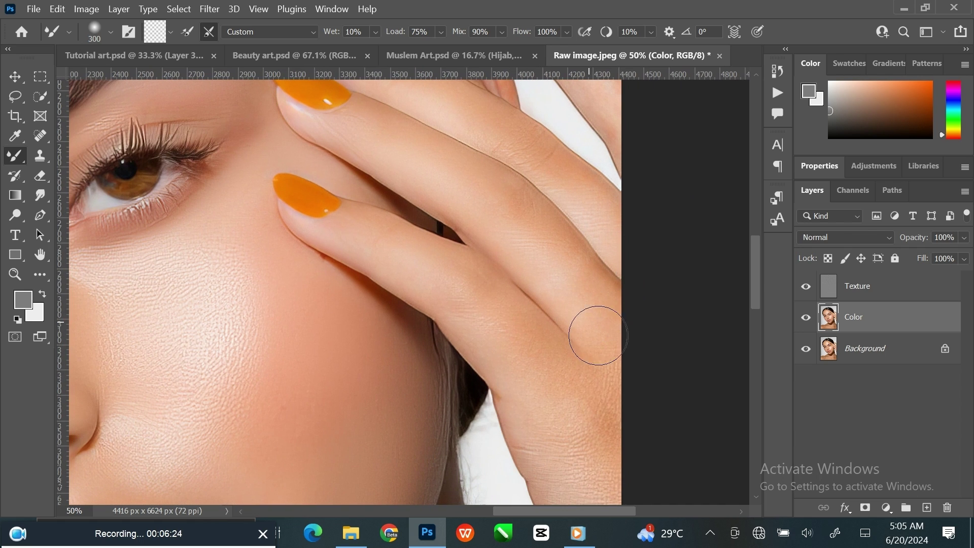
scroll(522, 337, "down", 3)
scroll(522, 337, "right", 2)
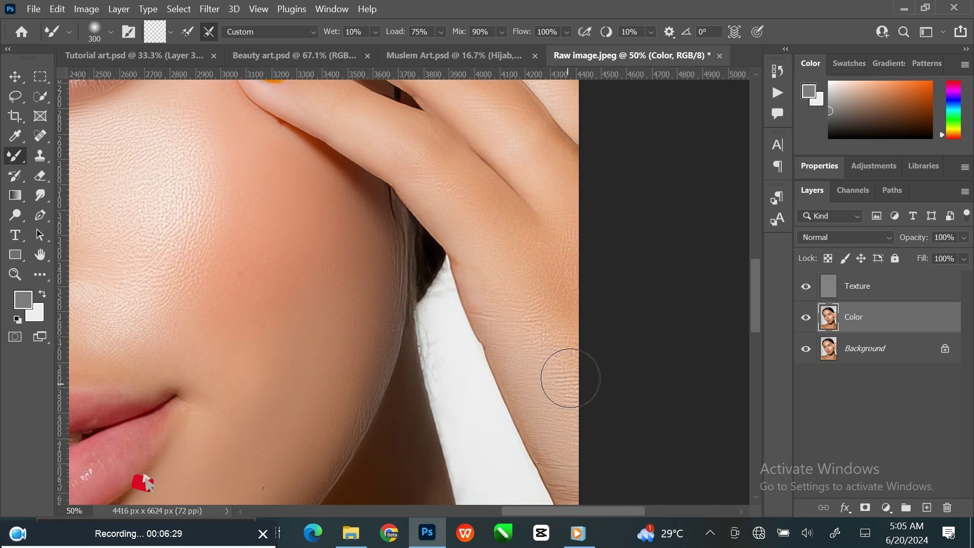
scroll(563, 355, "down", 3)
Blend the separate finger at the image edge with a 200 px Mixer Brush and the skin around the ear at 125 px
scroll(535, 380, "up", 6)
scroll(535, 379, "up", 1)
key("bracketleft")
key("bracketleft")
key("bracketleft")
key("bracketleft")
key("bracketleft")
key("bracketleft")
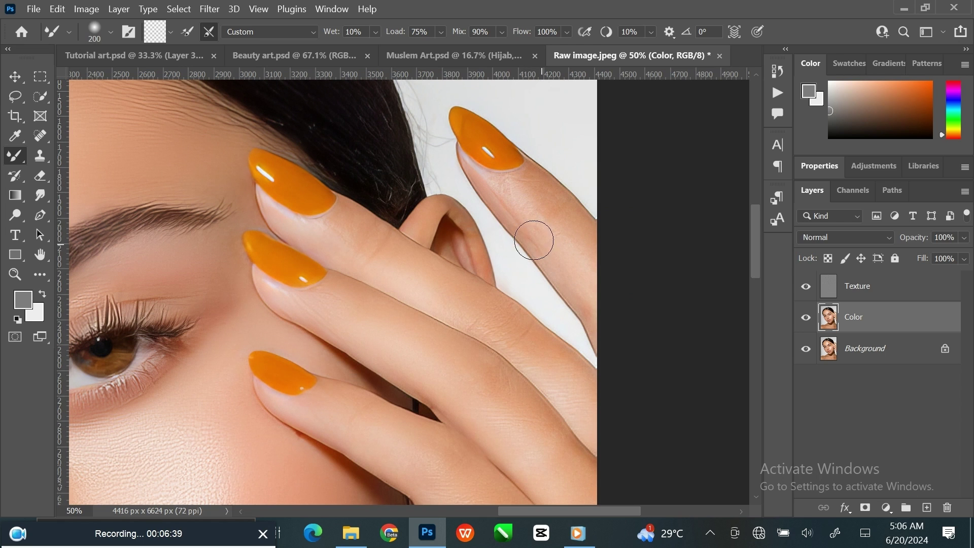
scroll(601, 329, "up", 1)
scroll(602, 329, "left", 1)
key("bracketleft")
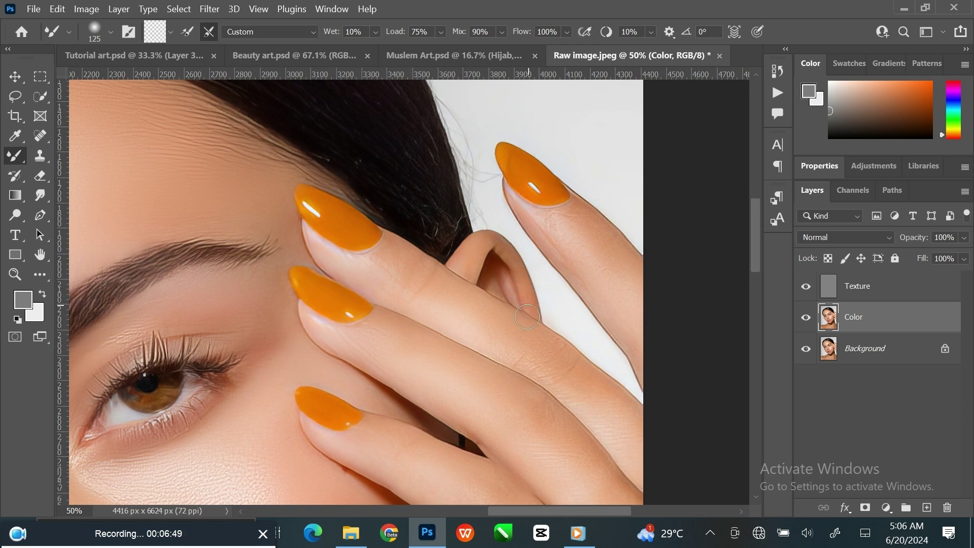
Blend the shaded skin along the jaw and the hand side of the neck with the Mixer Brush at 250 to 400 px
scroll(527, 317, "down", 10)
scroll(527, 317, "left", 2)
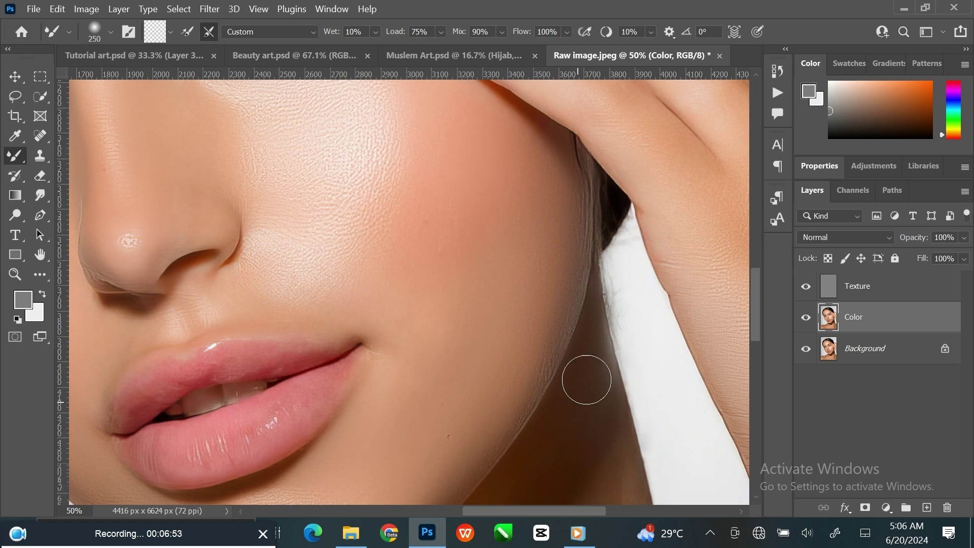
left_click_drag(591, 394, 591, 289)
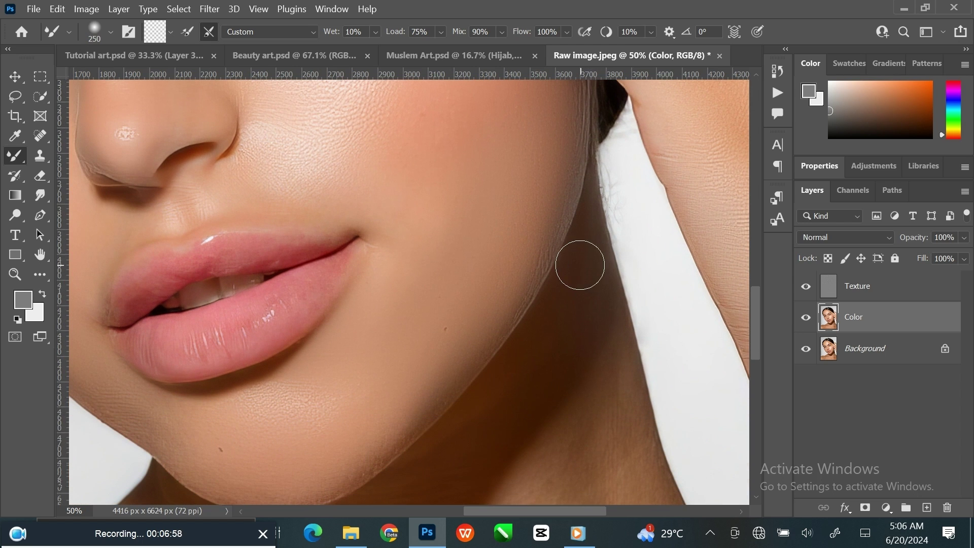
key("bracketright")
key("bracketright")
key("bracketright")
key("bracketright")
Smooth the shadow beneath the chin and the front of the neck with the Mixer Brush at 300 to 400 px
left_click_drag(491, 417, 626, 239)
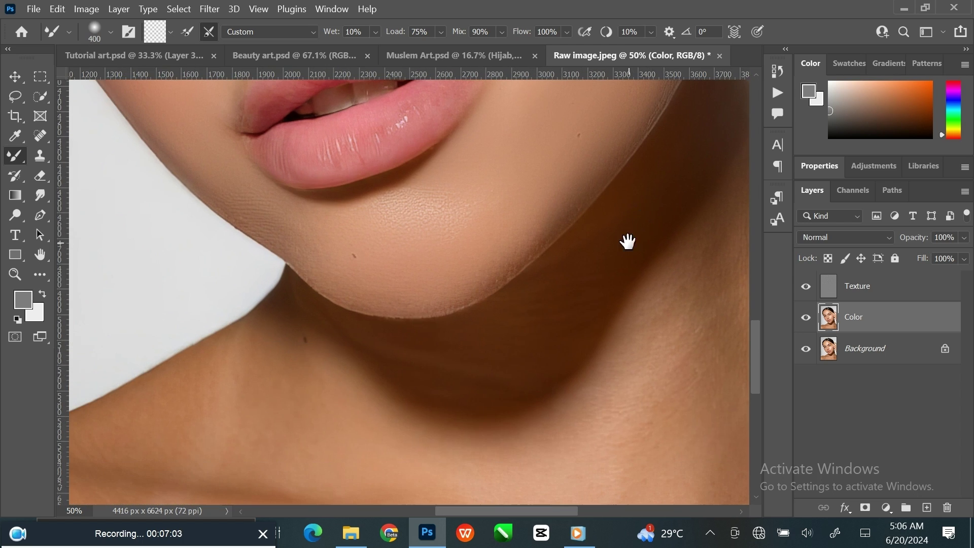
mouse_move(556, 306)
left_mouse_down()
mouse_move(518, 355)
mouse_move(573, 291)
mouse_move(468, 363)
mouse_move(503, 354)
left_mouse_up()
key("bracketleft")
key("bracketleft")
key("bracketleft")
key("bracketleft")
key("ctrl+minus")
left_click_drag(644, 235, 611, 238)
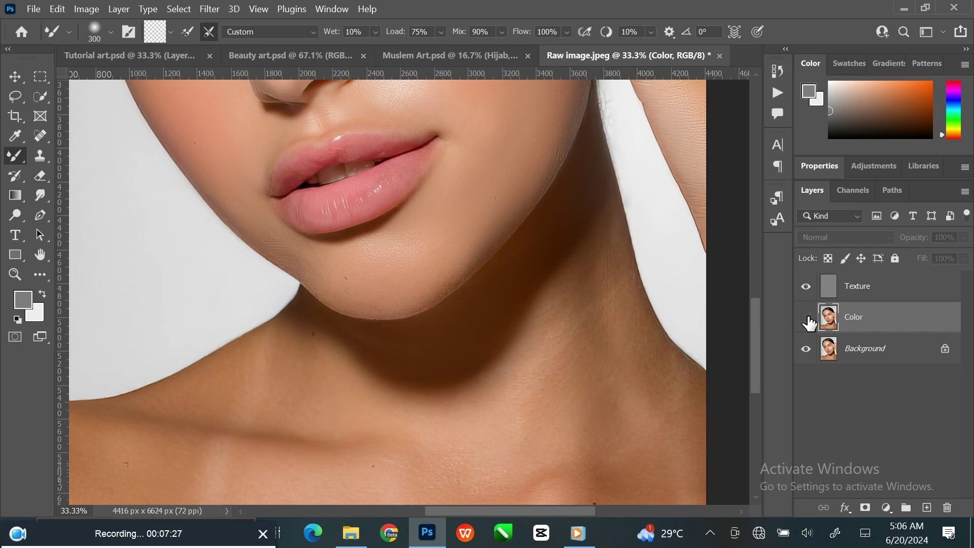
Even out the neck skin below the hand-side jaw with the Mixer Brush at 400 to 600 px
left_click_drag(535, 328, 422, 311)
key("bracketleft")
key("bracketleft")
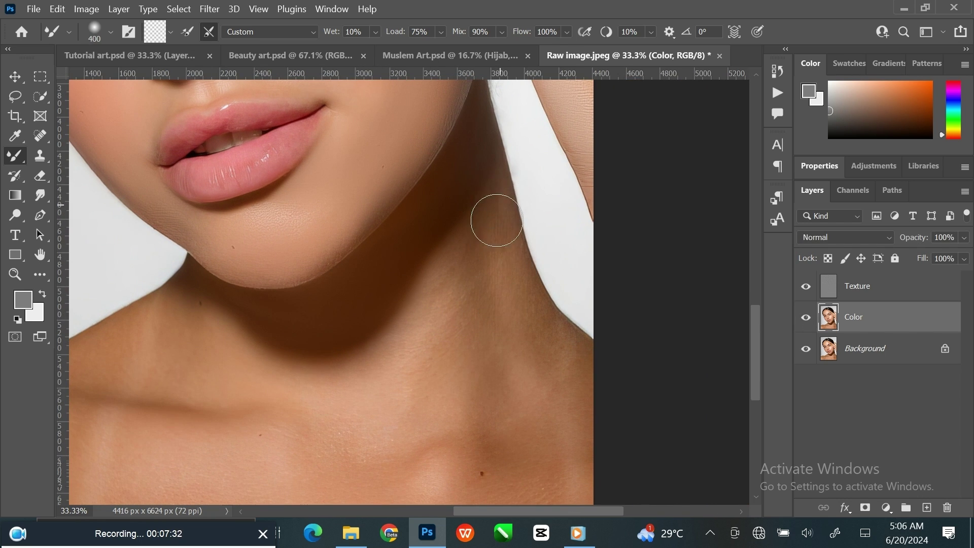
key("bracketright")
key("bracketright")
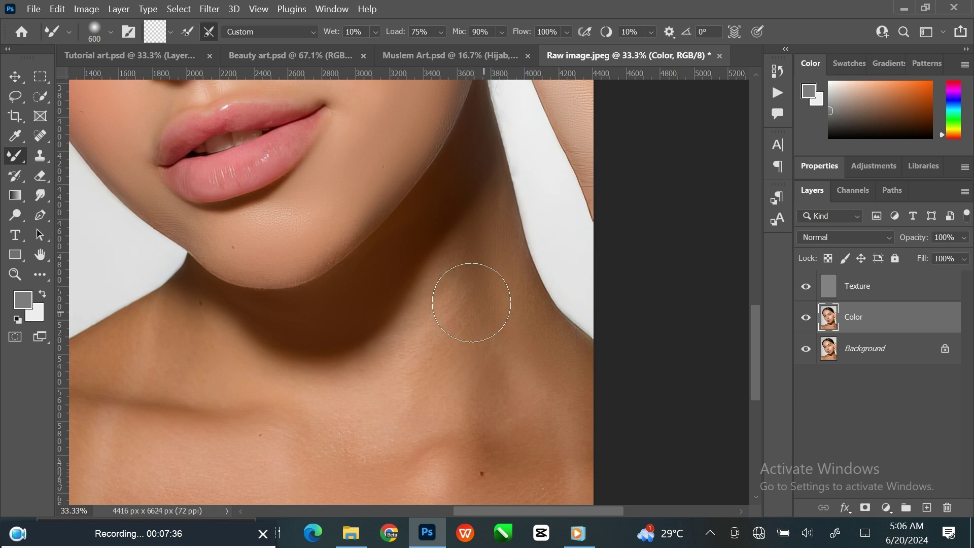
Blend away the light streak between neck and shoulder and smooth the skin above the collarbone at 400 to 500 px
left_click_drag(473, 366, 556, 309)
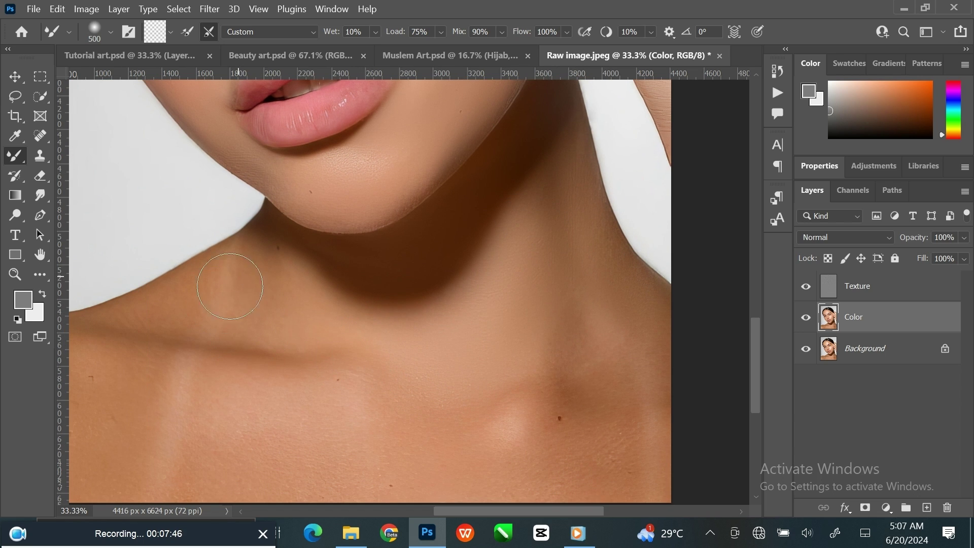
key("p")
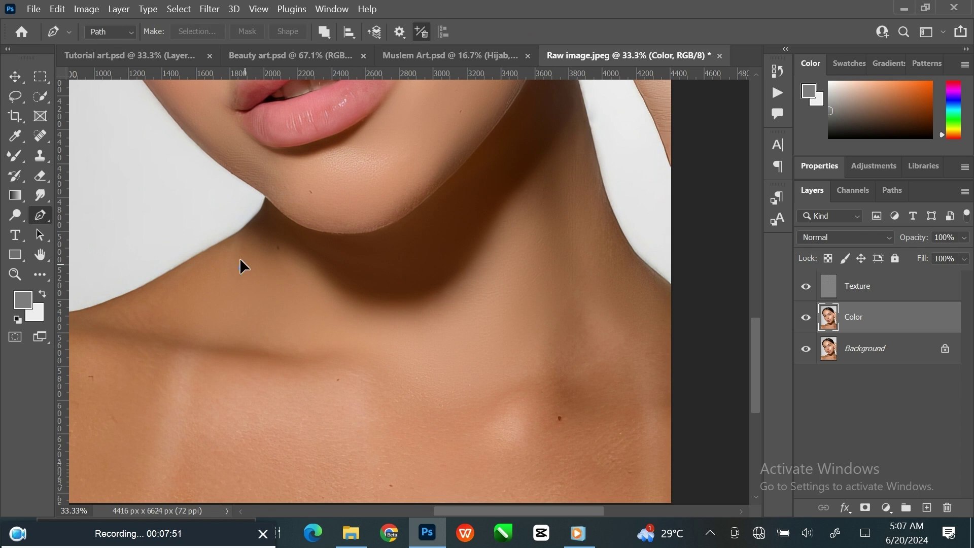
key("b")
left_click_drag(210, 283, 355, 280)
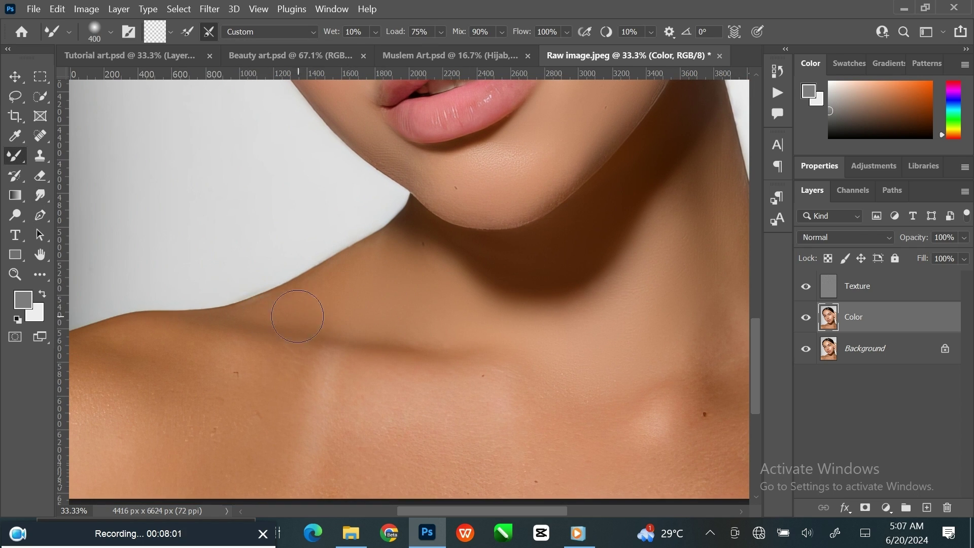
key("bracketright")
key("bracketright")
Smooth the chest and collarbone area, including the light vertical streak, with a 700 px Mixer Brush
left_click_drag(522, 348, 331, 301)
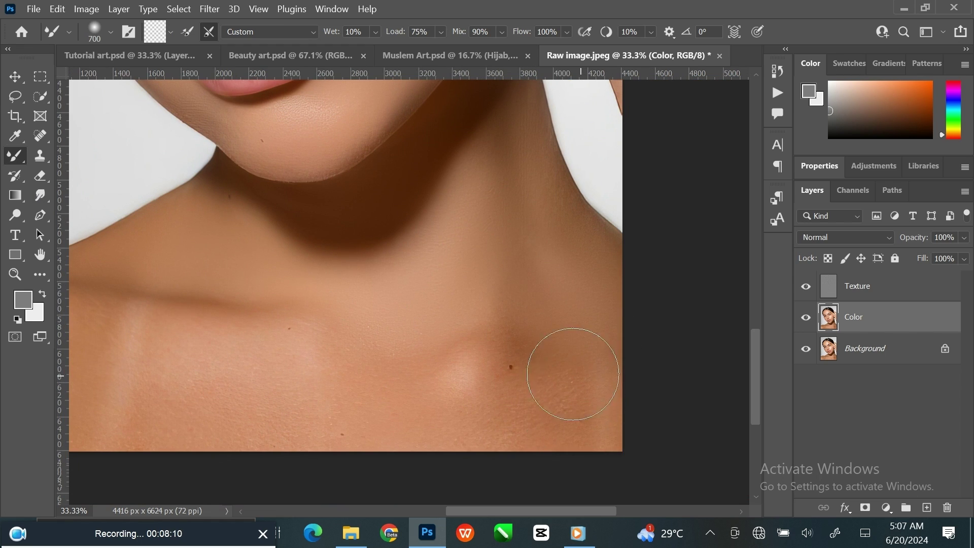
key("bracketright")
left_click_drag(274, 392, 470, 360)
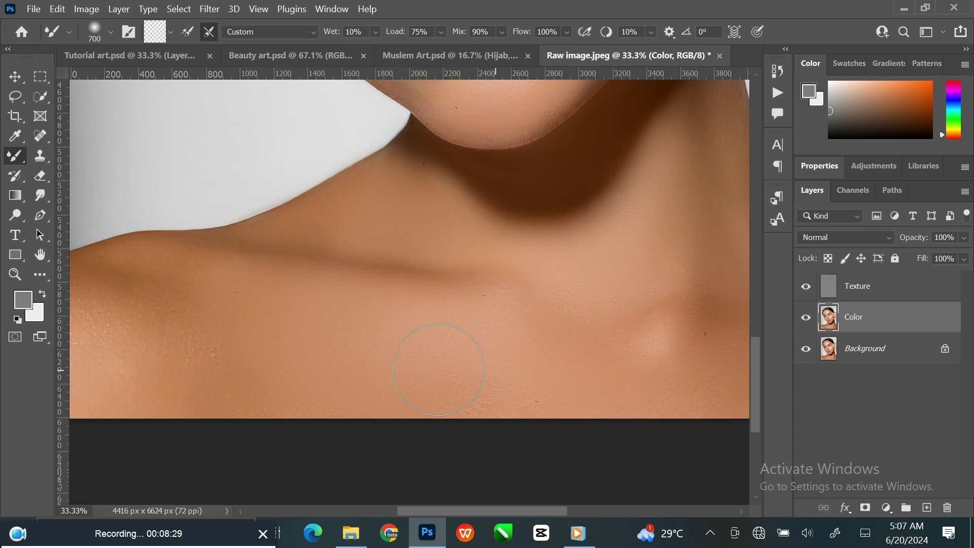
Smooth the shoulder and adjoining chest at 700 to 900 px and compare the whole portrait by toggling the Color layer's visibility
left_click_drag(441, 354, 672, 358)
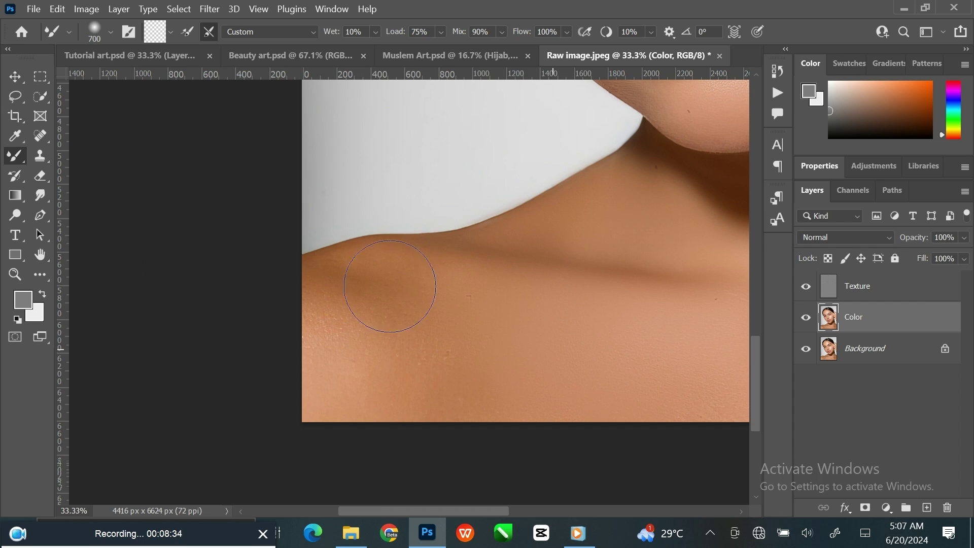
key("bracketright")
key("bracketright")
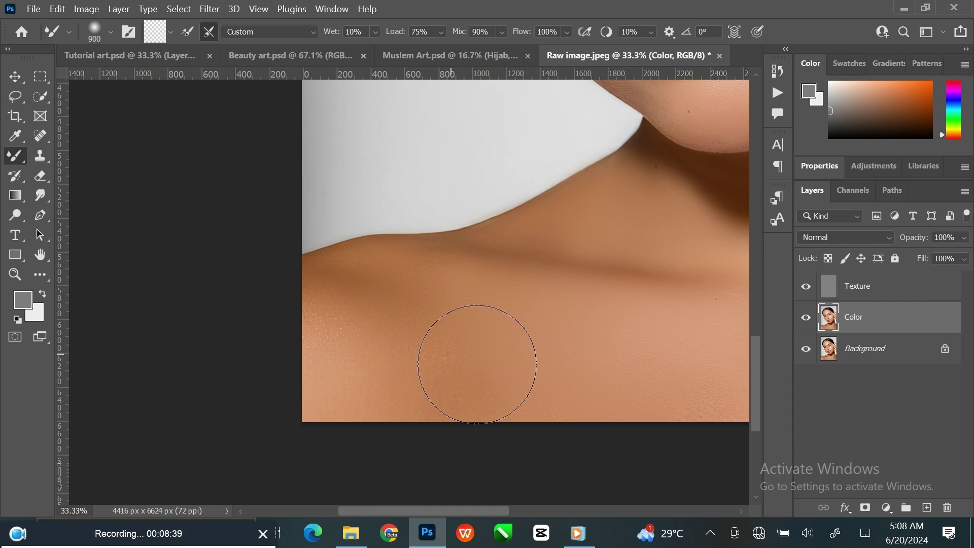
left_click_drag(644, 365, 479, 374)
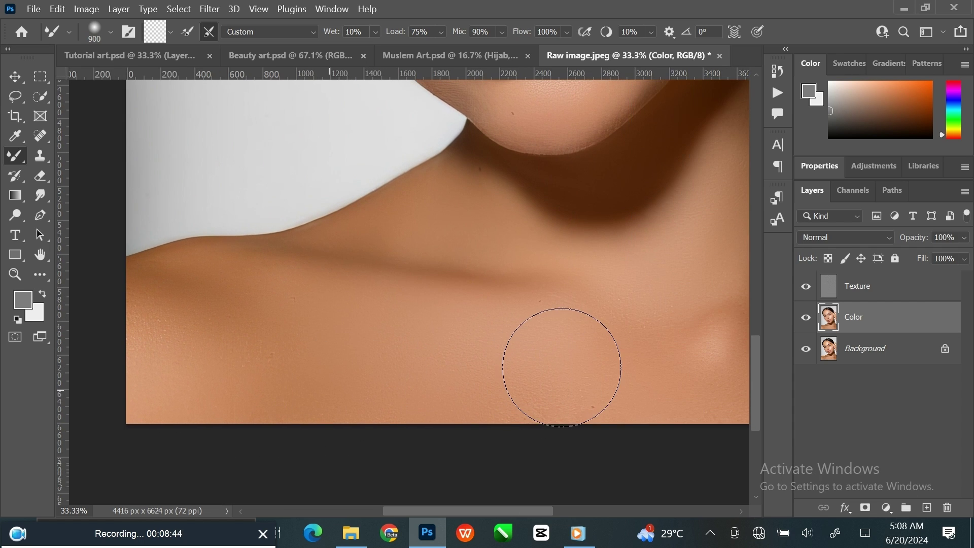
key("ctrl+0")
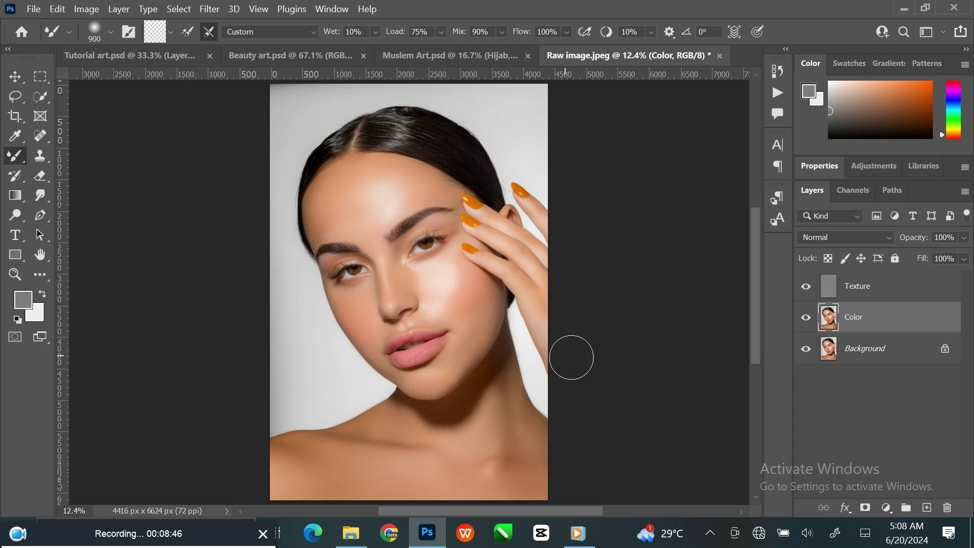
left_click(814, 320)
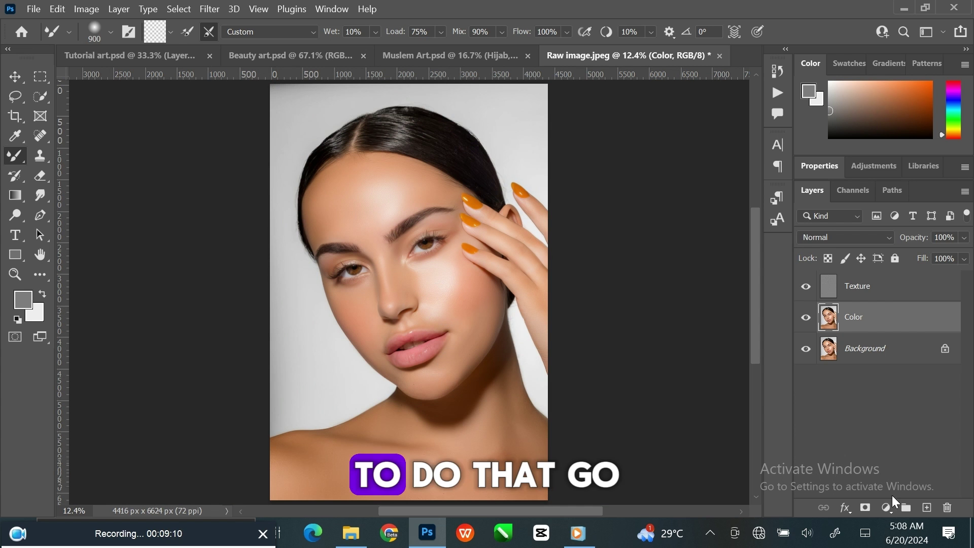
Add a Curves adjustment layer above the Color layer and brighten it with a curve point at input 86, output 202
left_click(887, 507)
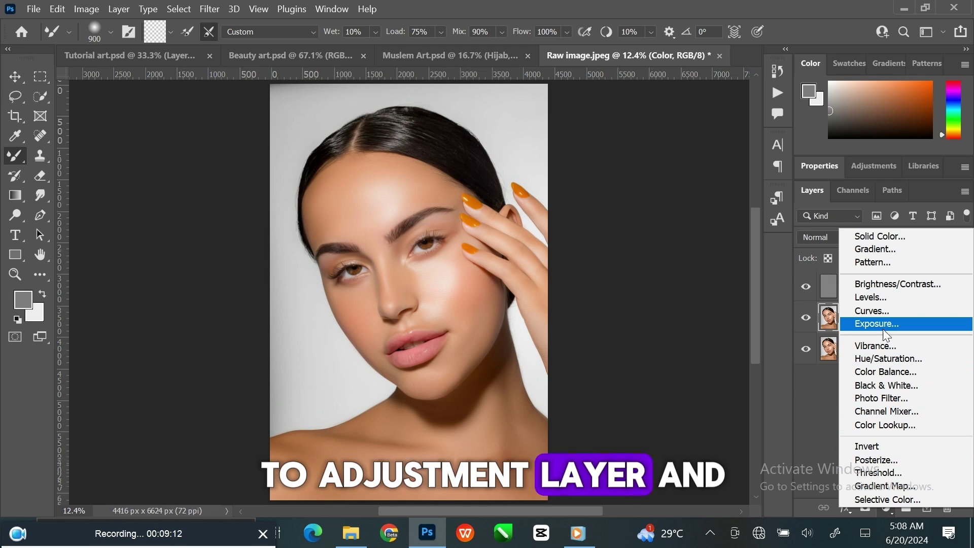
left_click(881, 313)
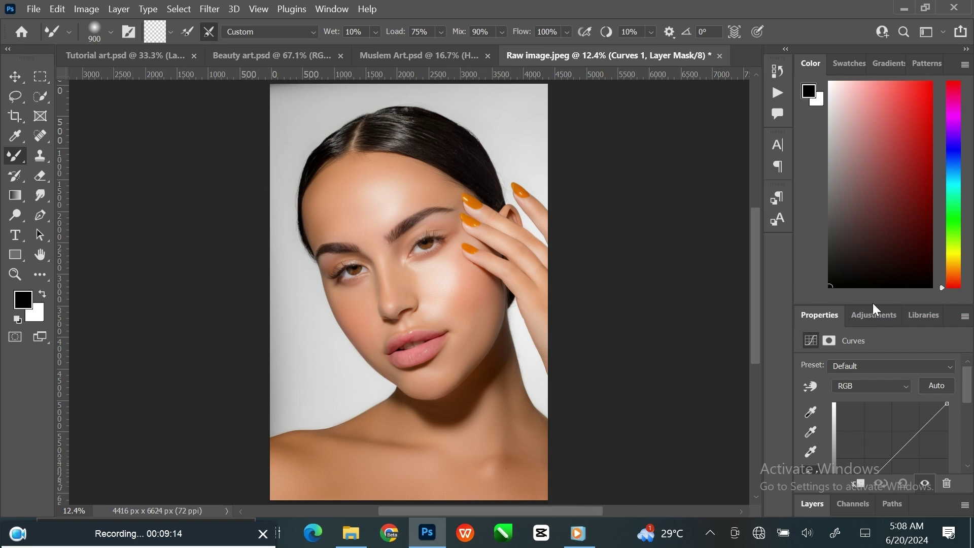
left_click_drag(870, 304, 860, 133)
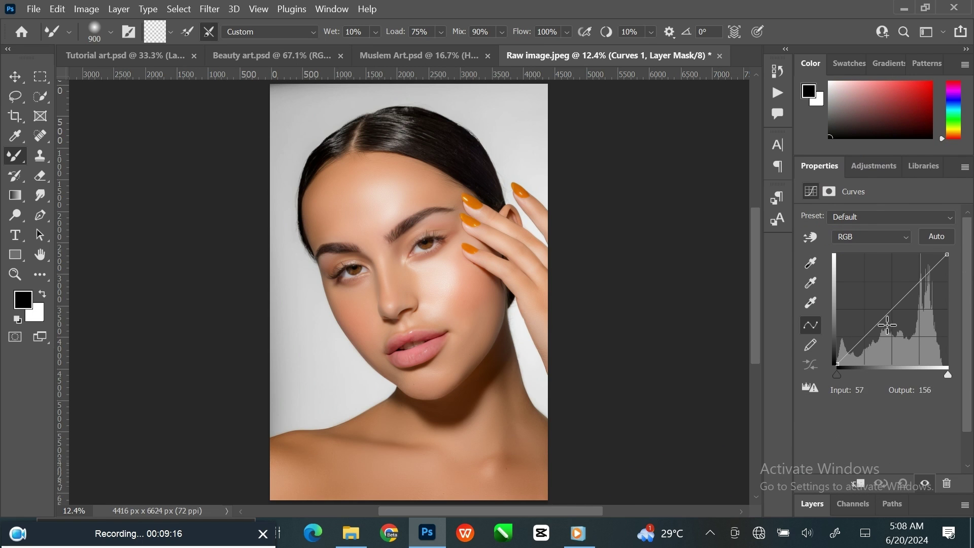
left_click_drag(887, 310, 875, 277)
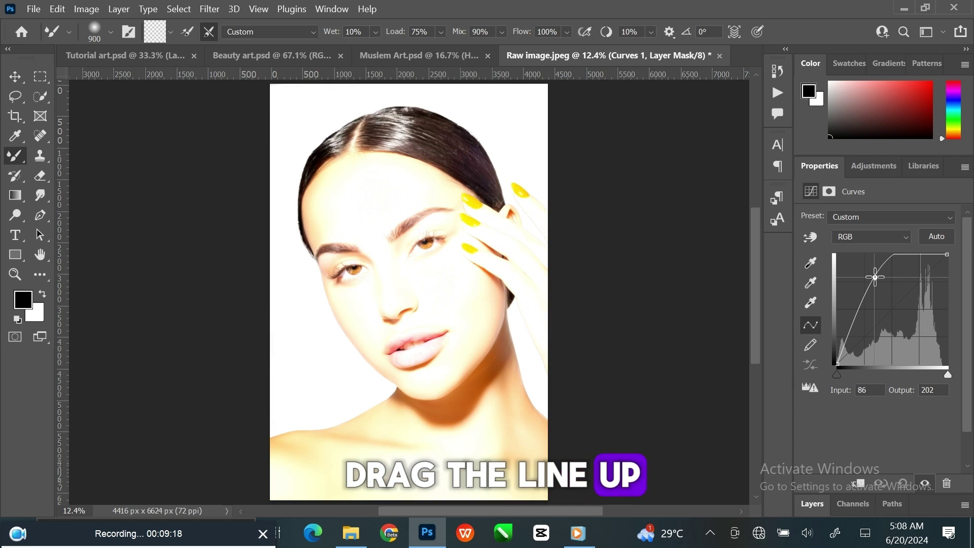
key("v")
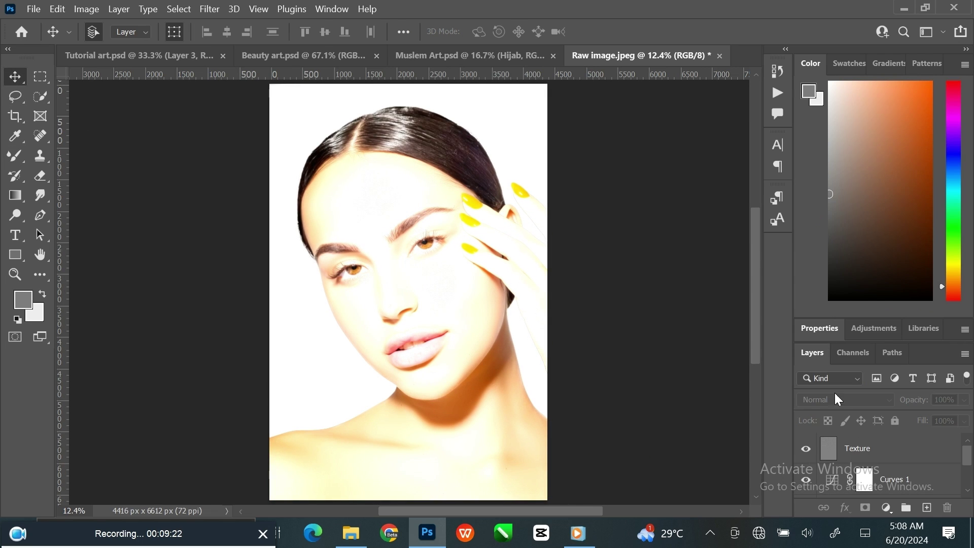
Add a second Curves adjustment layer above the first and darken it with a curve point at input 186, output 58
left_click_drag(851, 321, 829, 89)
left_click(923, 326)
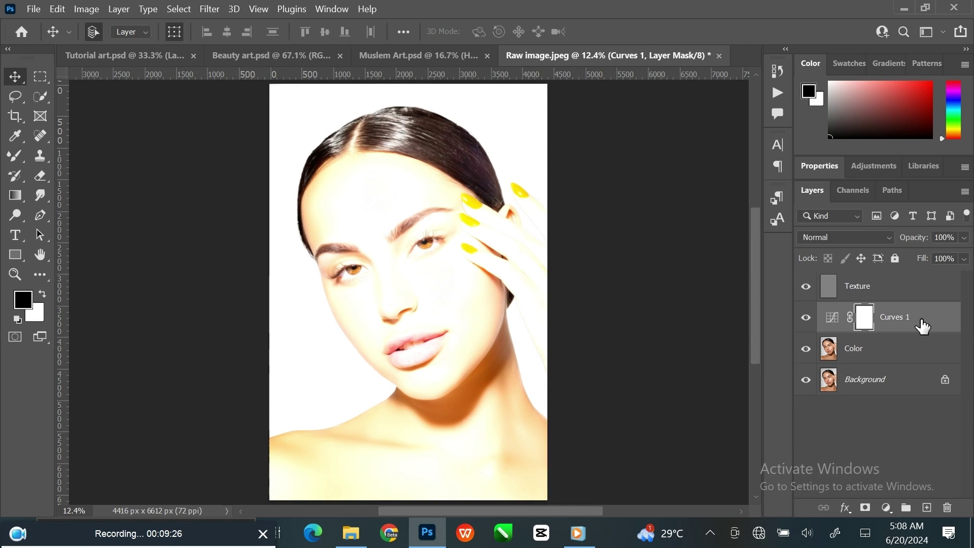
left_click(886, 508)
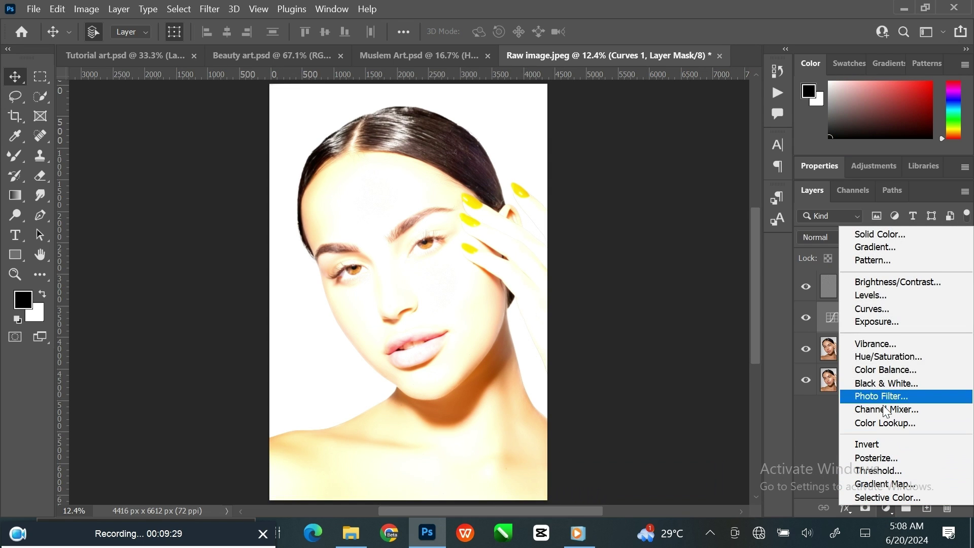
left_click(885, 306)
left_click_drag(883, 303, 851, 157)
left_click_drag(900, 325, 918, 340)
key("F7")
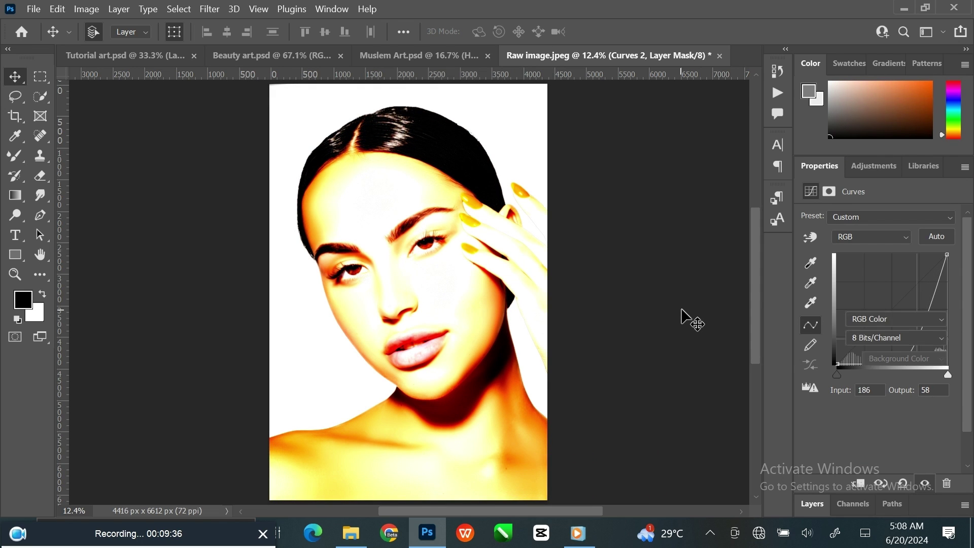
Rename the brightening Curves 1 layer as Dodge and the darkening Curves 2 layer as Bur
left_click_drag(865, 318, 852, 150)
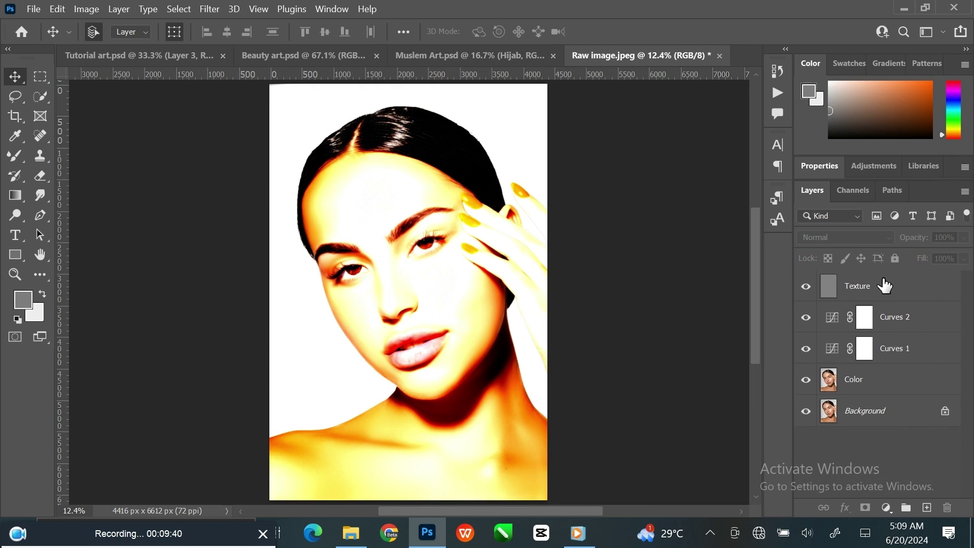
double_click(894, 348)
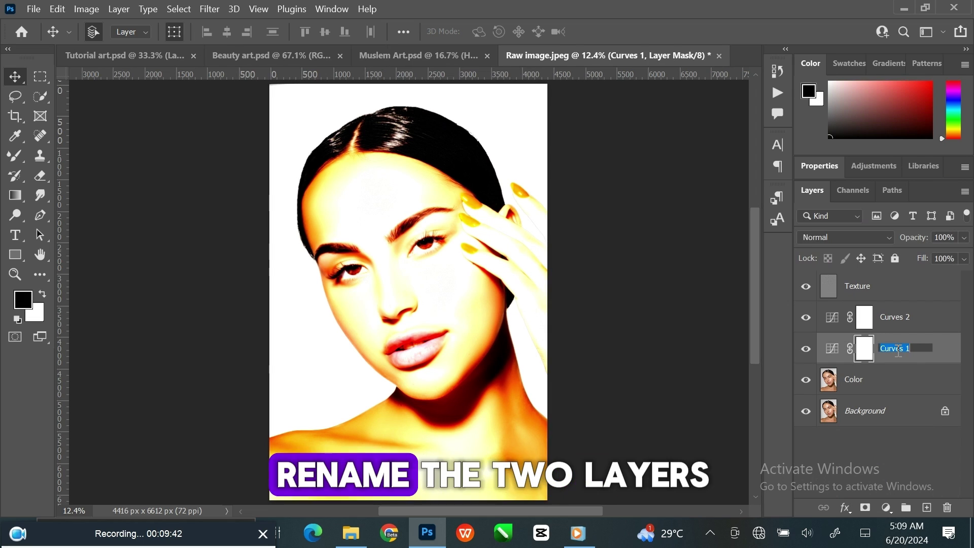
type("Dodge")
key("Return")
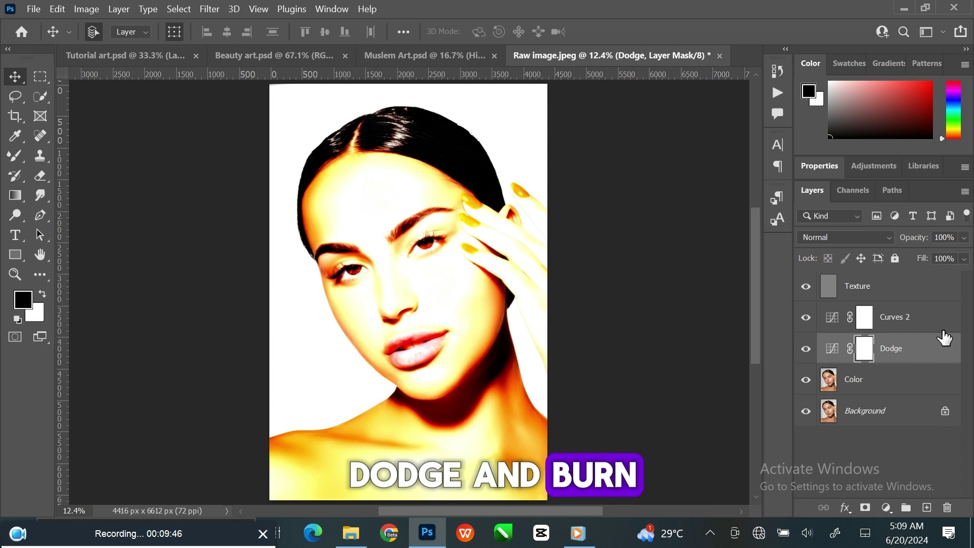
double_click(893, 317)
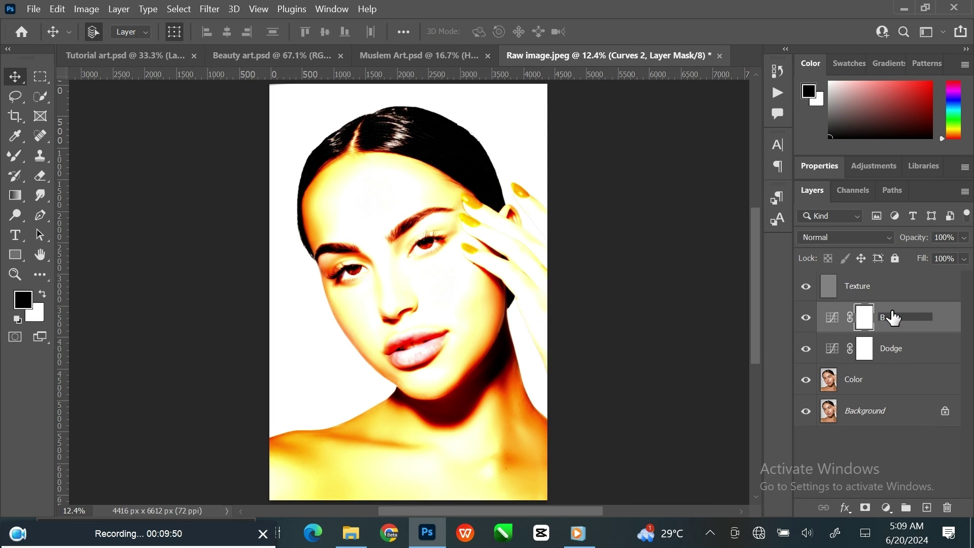
type("Bur")
key("Return")
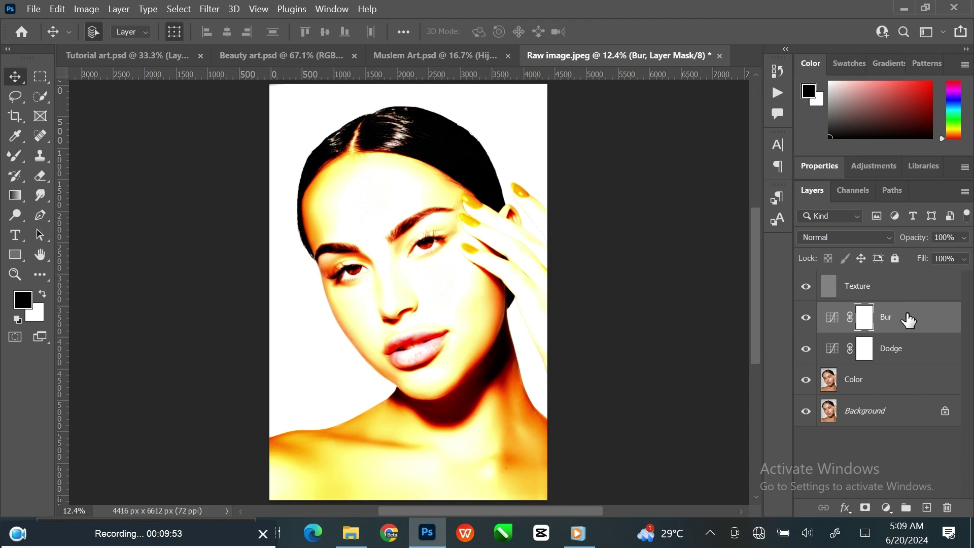
Move the Bur and Dodge layers together above the Texture layer and invert both of their layer masks to black
left_click(922, 349, "shift")
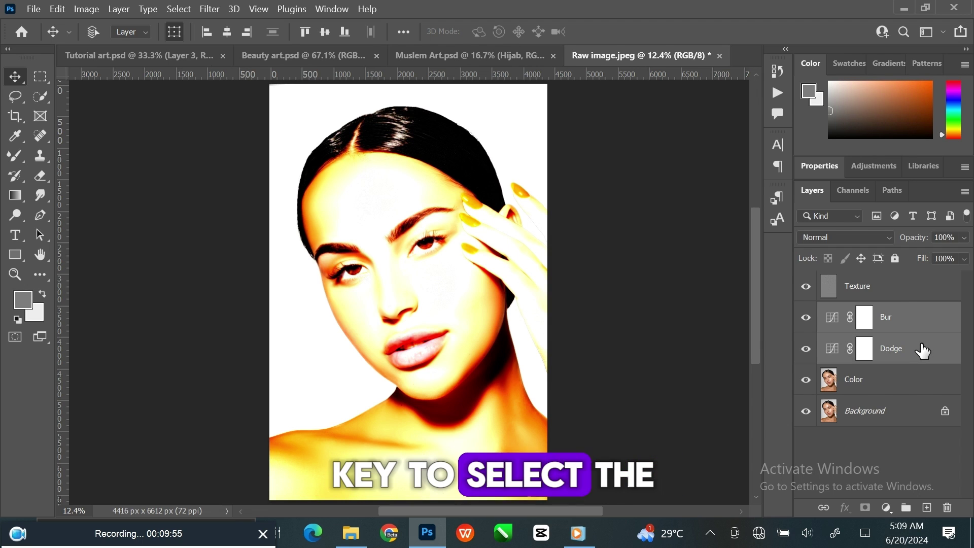
left_click_drag(921, 350, 911, 283)
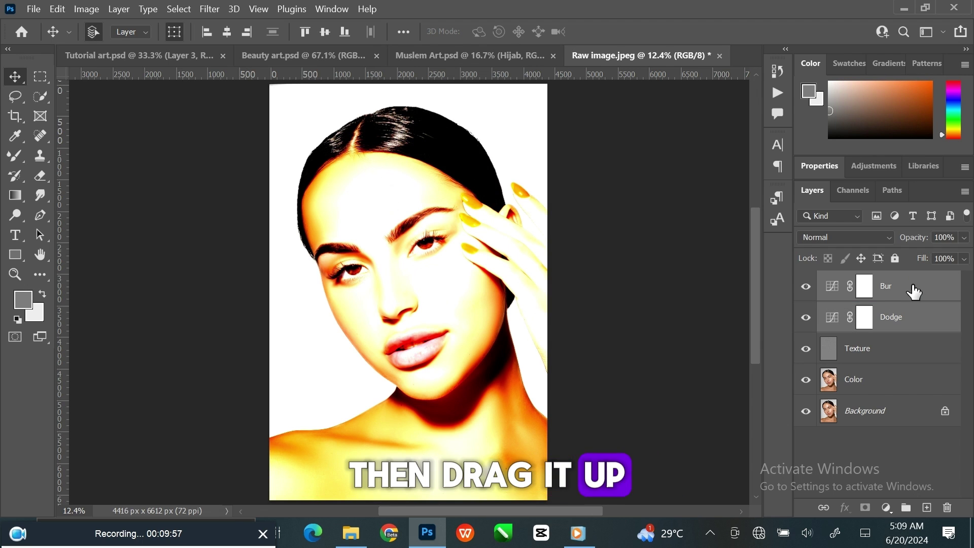
left_click(920, 316)
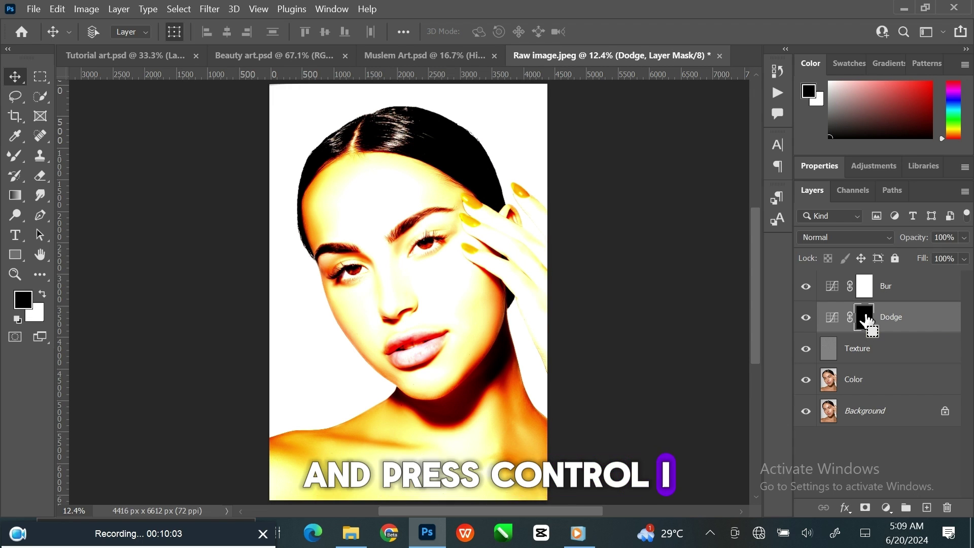
key("ctrl+i")
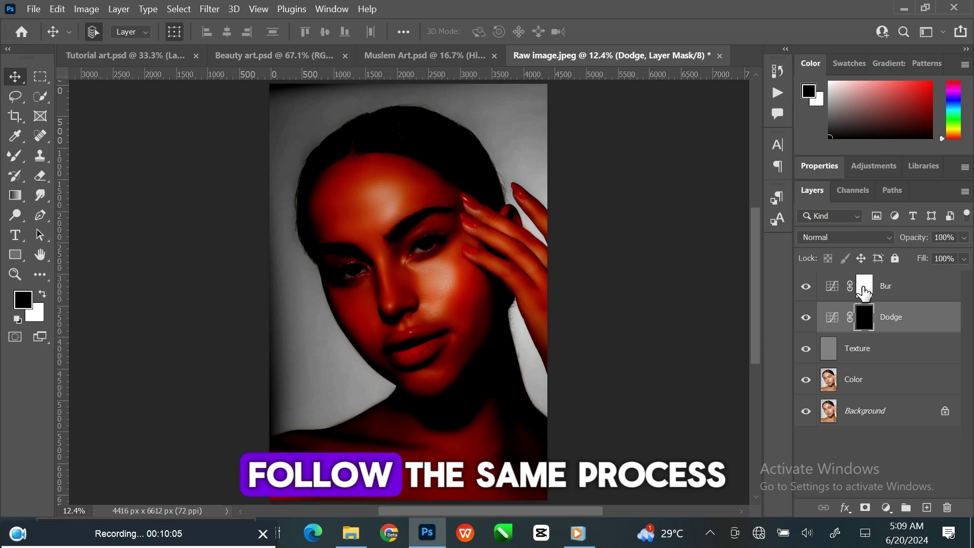
left_click(864, 287)
key("ctrl+i")
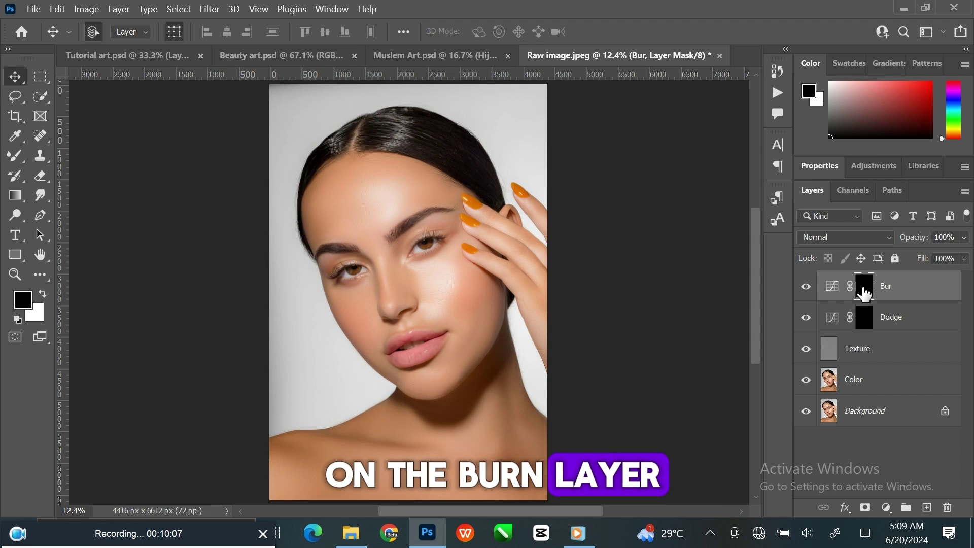
left_click(868, 319)
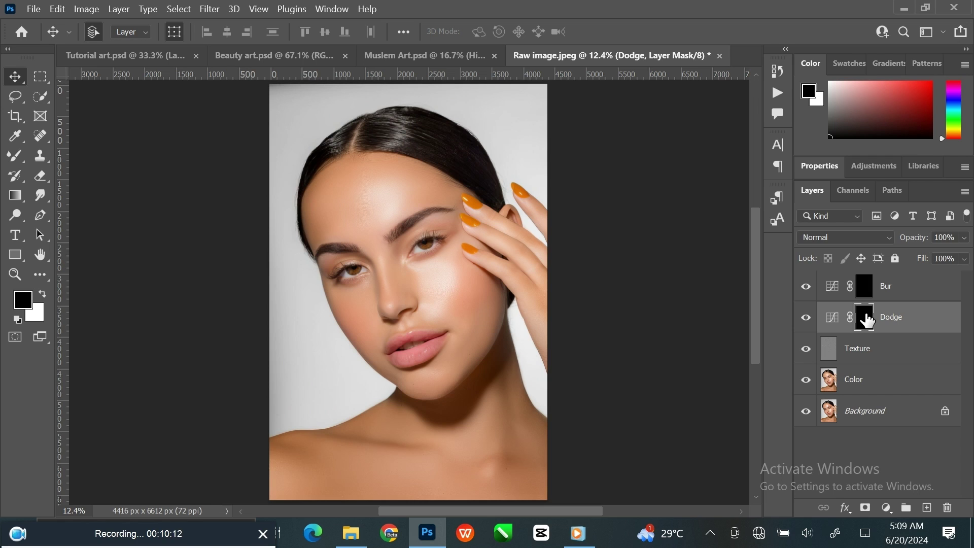
Switch to the regular Brush tool and set its opacity to 6% with flow at 100%
right_click(15, 156)
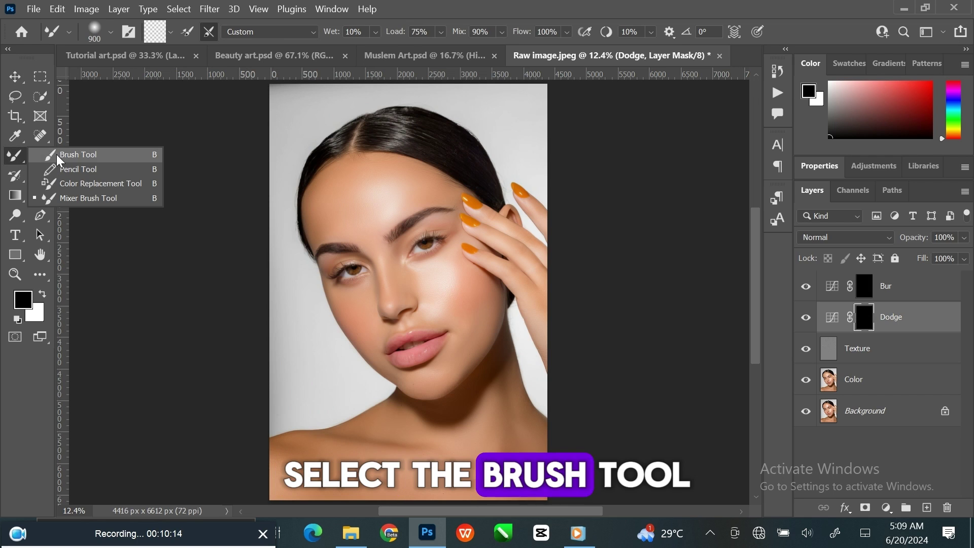
left_click(66, 152)
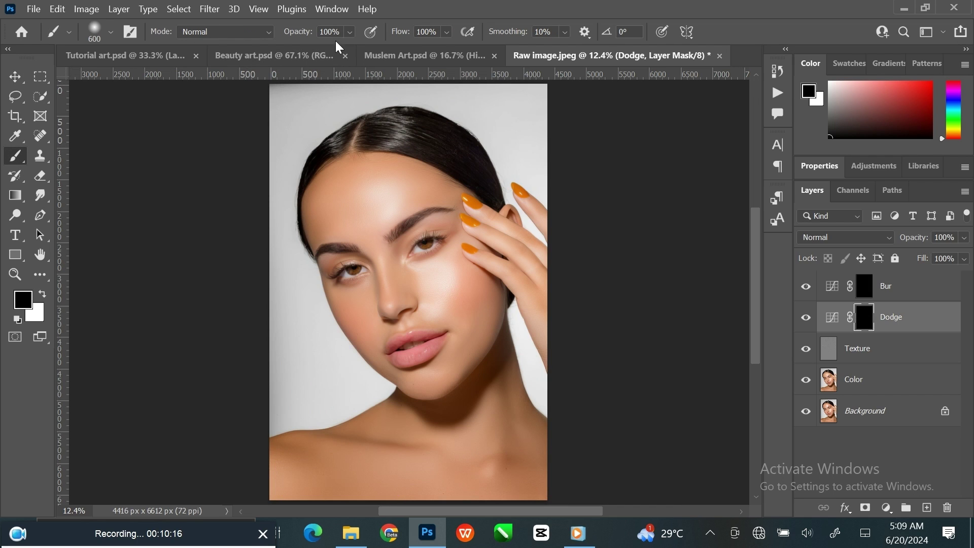
left_click(329, 31)
type("6")
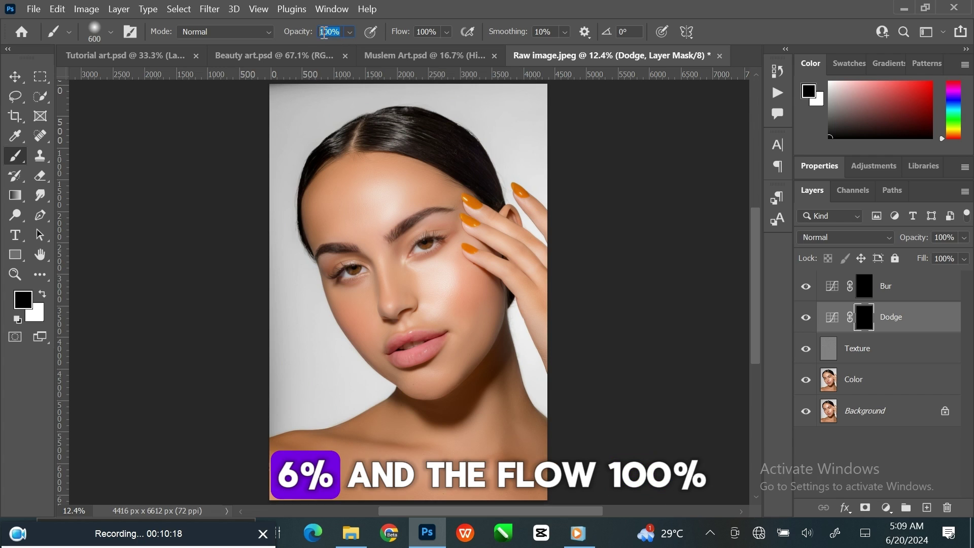
key("Return")
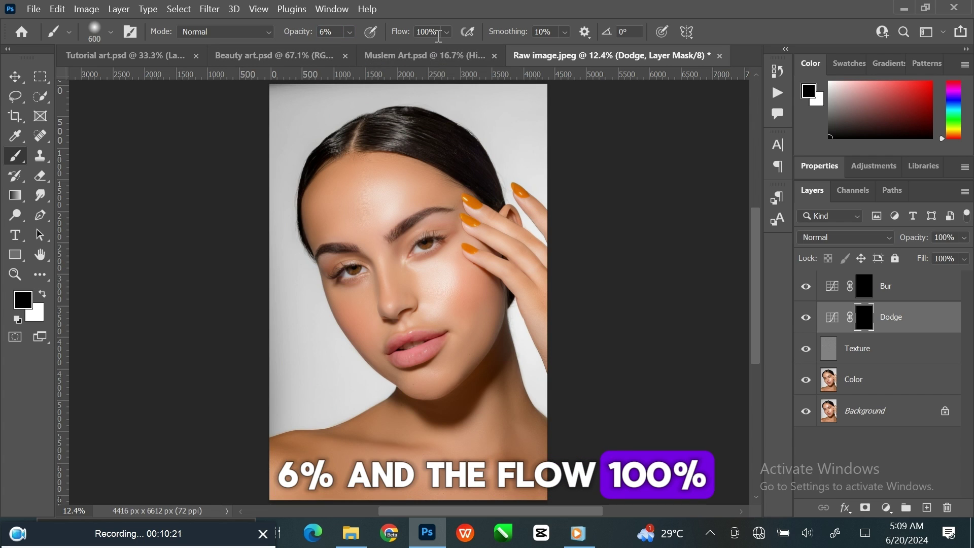
key("Return")
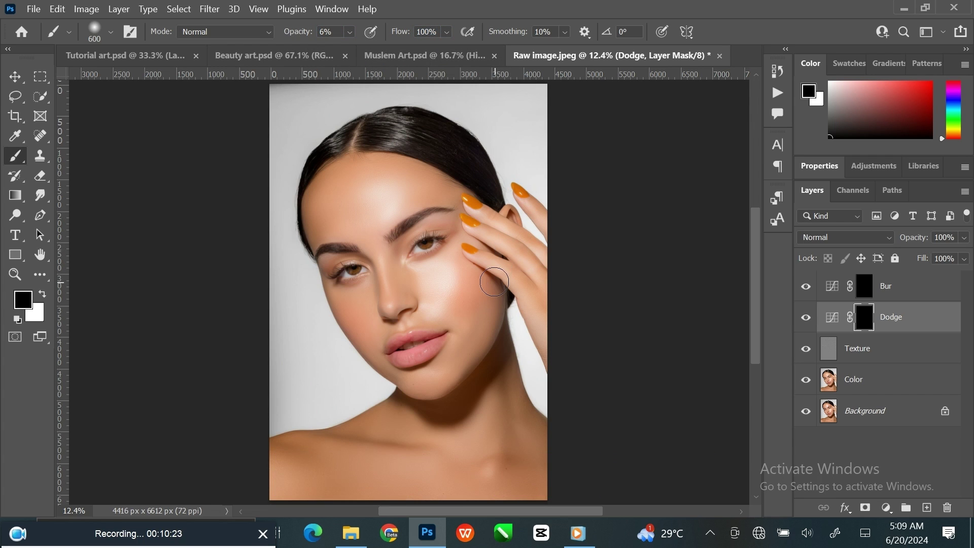
Enlarge the brush to size 900 and make pure white (ffffff) the foreground color for painting the Dodge mask
key("ctrl+plus")
key("ctrl+plus")
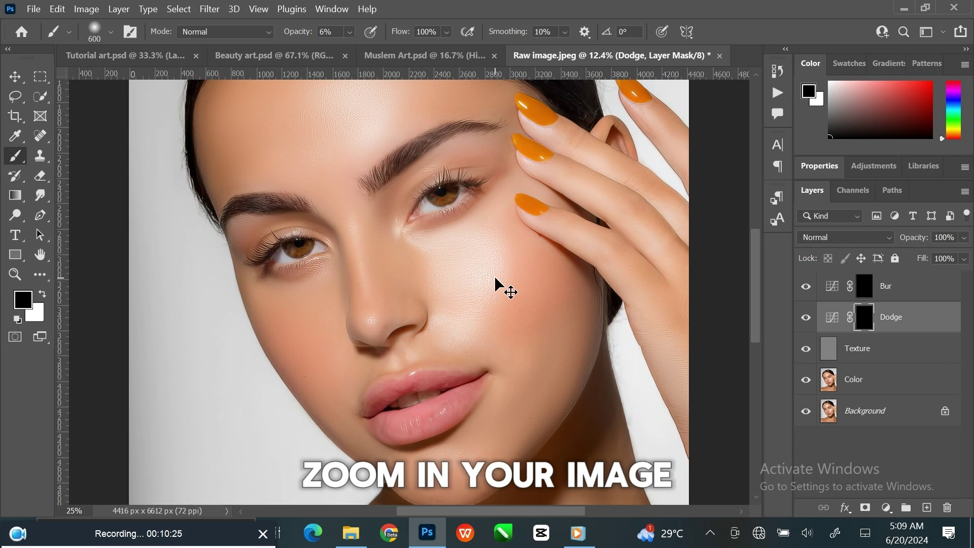
scroll(505, 304, "up", 4)
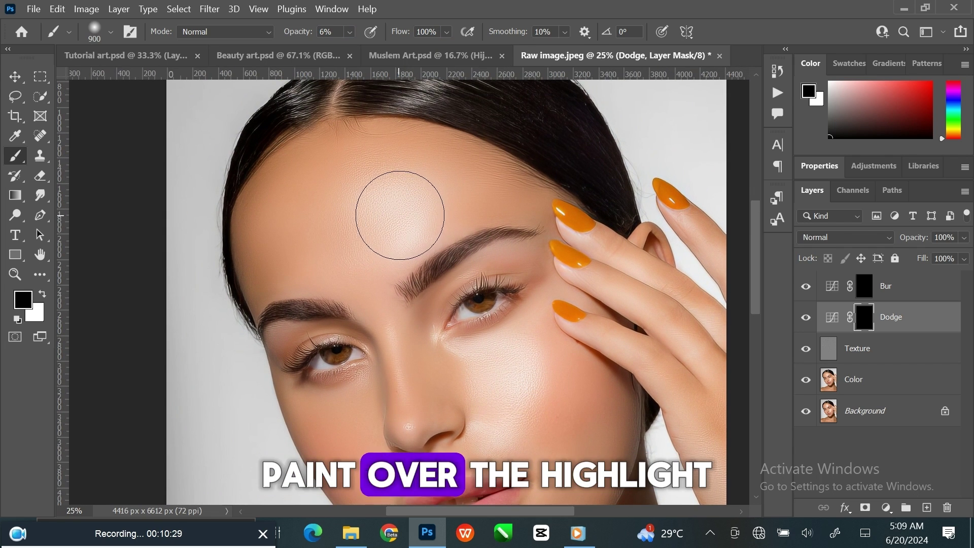
key("bracketright")
key("bracketright")
key("bracketright")
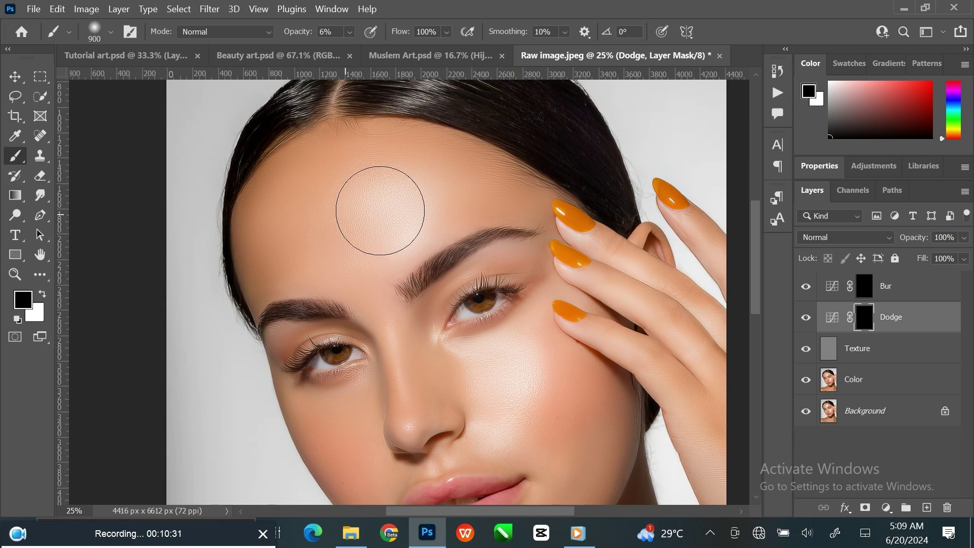
key("x")
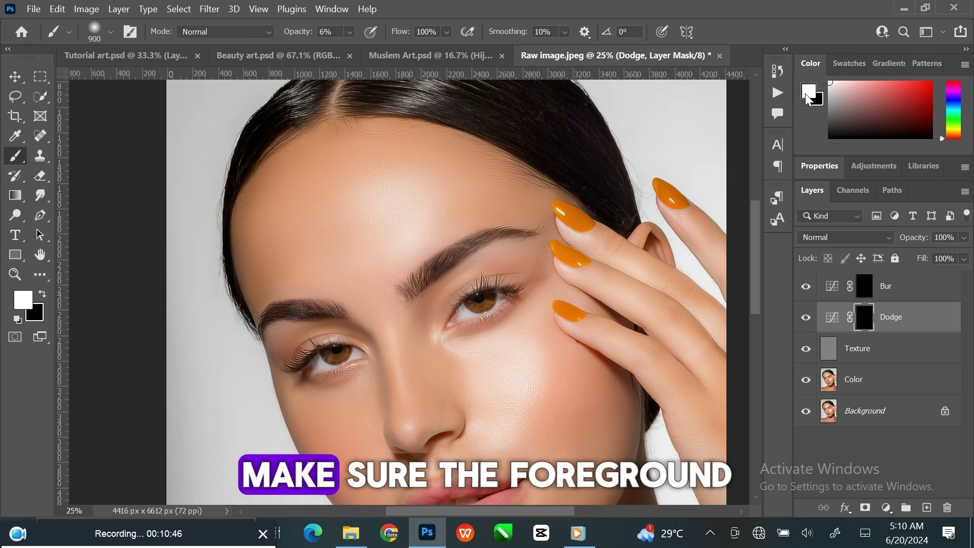
left_click(808, 99)
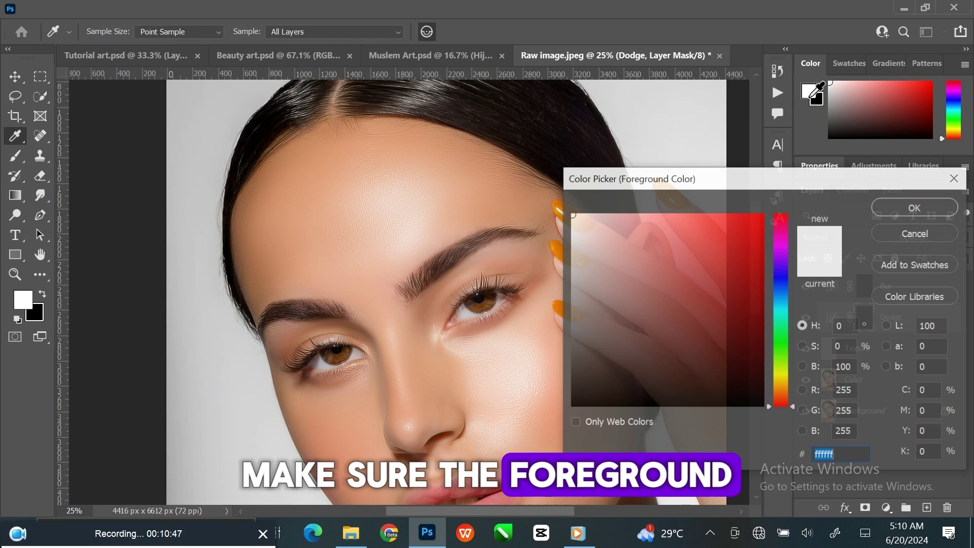
left_click(916, 207)
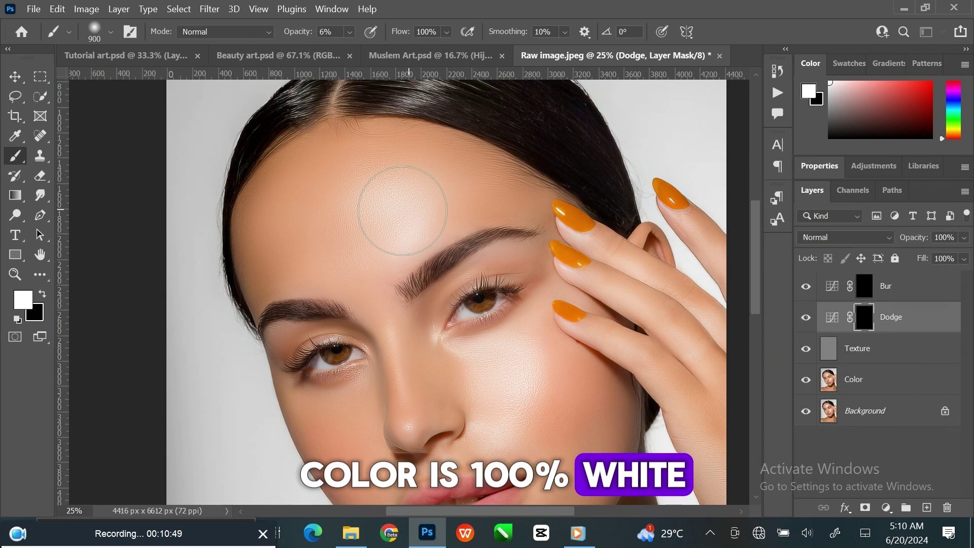
Paint white on the Dodge mask over the forehead and cheek highlights, reducing the brush from 900 to 600
mouse_move(396, 223)
left_mouse_down()
mouse_move(386, 202)
mouse_move(397, 187)
mouse_move(390, 217)
mouse_move(419, 216)
left_mouse_up()
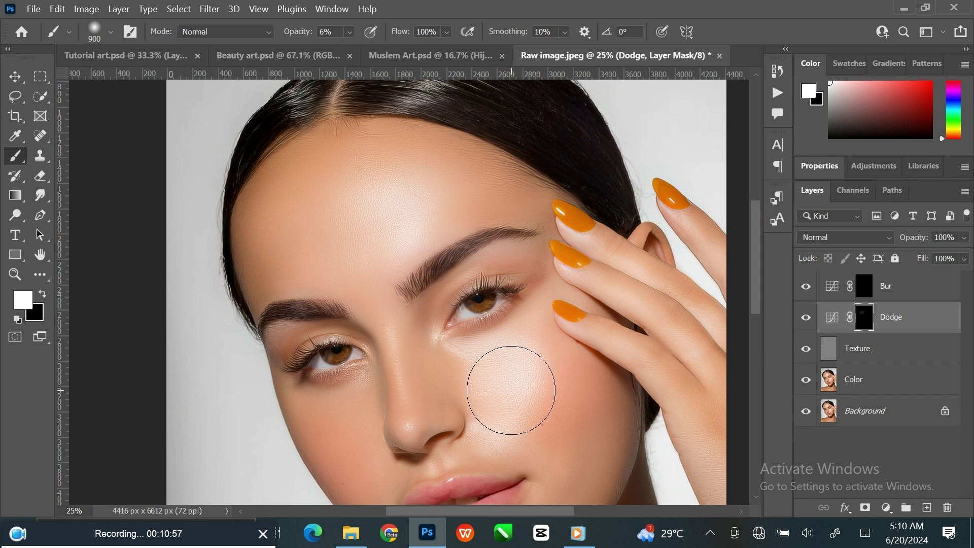
left_click_drag(512, 387, 502, 217)
key("bracketleft")
key("bracketleft")
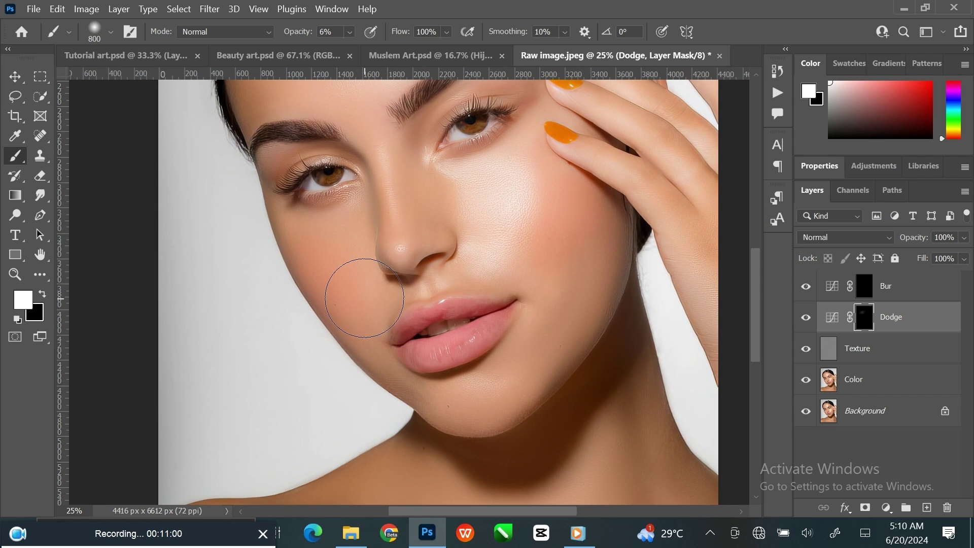
key("bracketright")
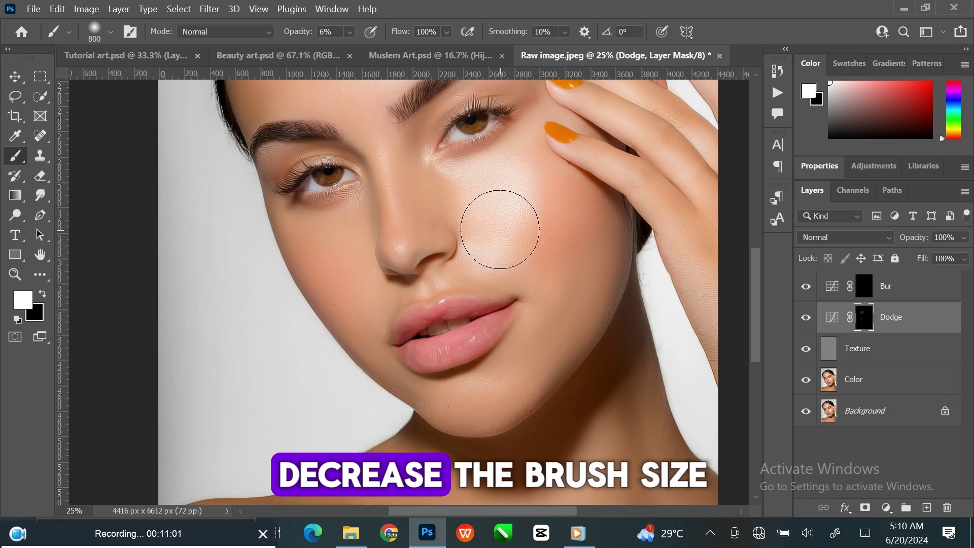
key("bracketleft")
key("bracketleft")
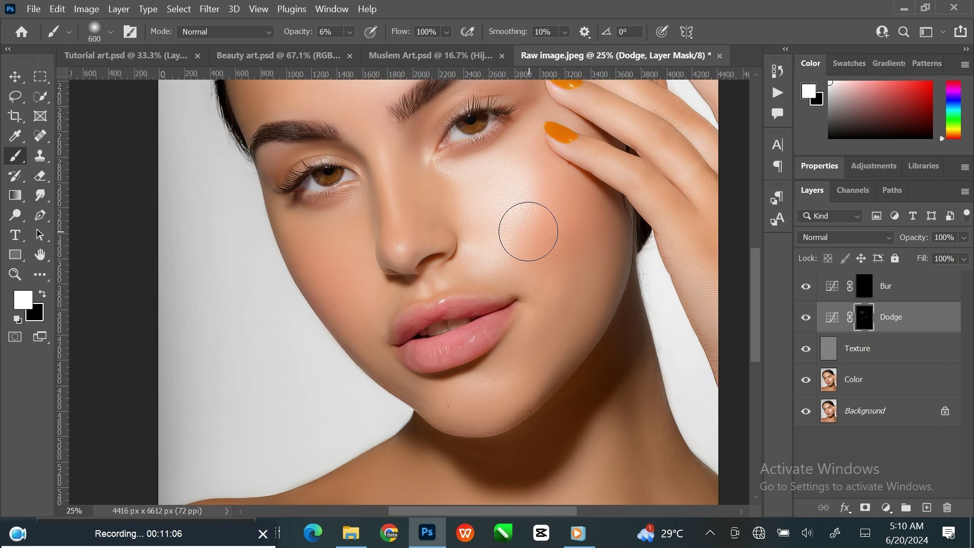
Brighten the finer highlights around the cheek and nose on the Dodge mask, reducing the brush to size 200
key("ctrl+plus")
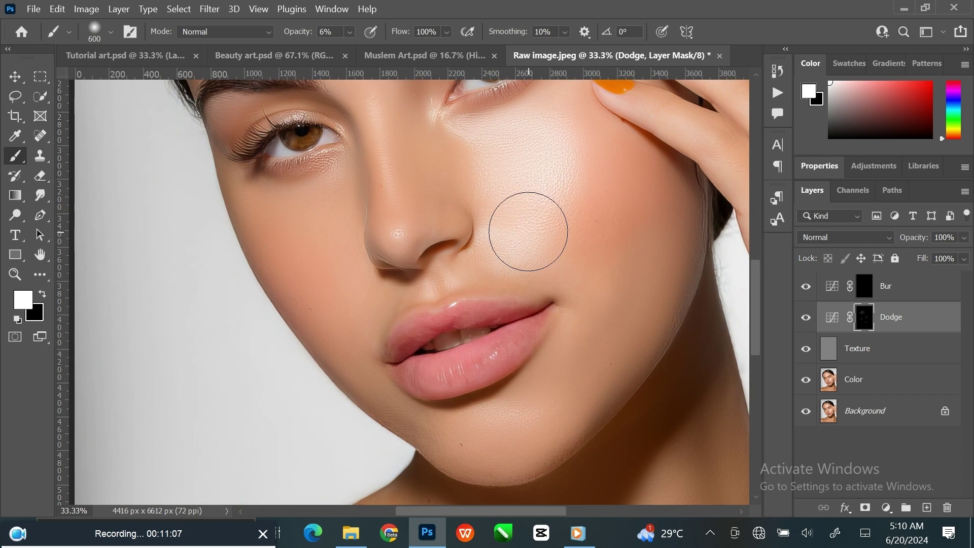
left_click_drag(528, 250, 541, 348)
key("bracketleft")
key("bracketleft")
key("bracketleft")
key("bracketleft")
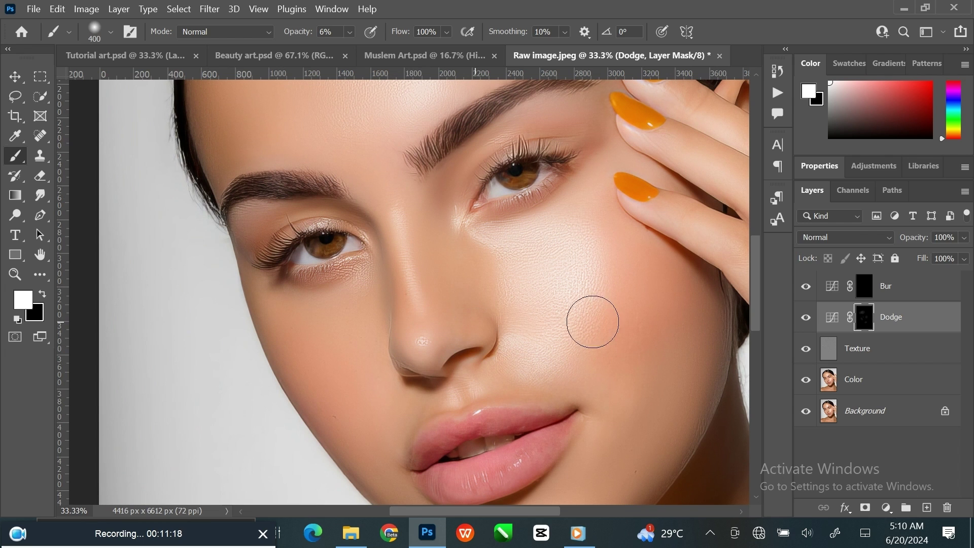
key("ctrl+plus")
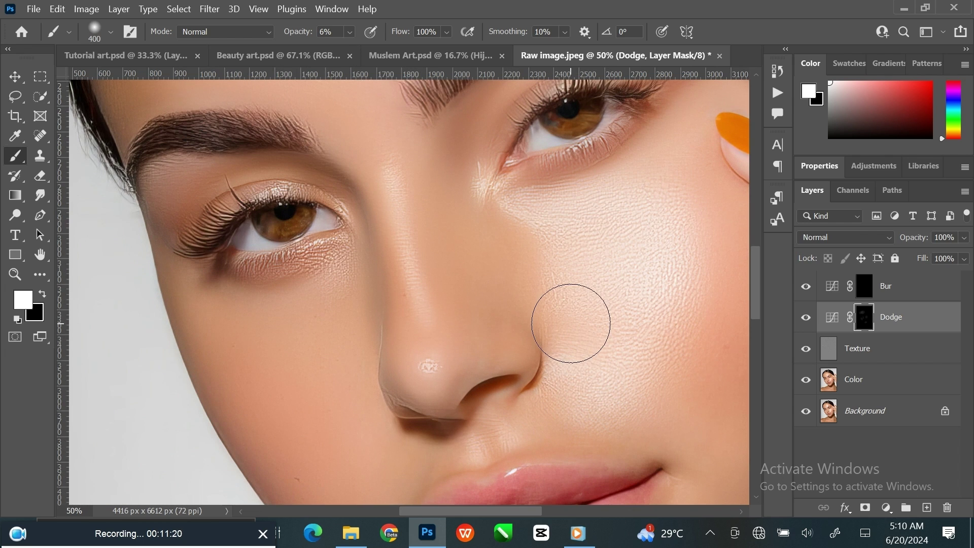
key("bracketleft")
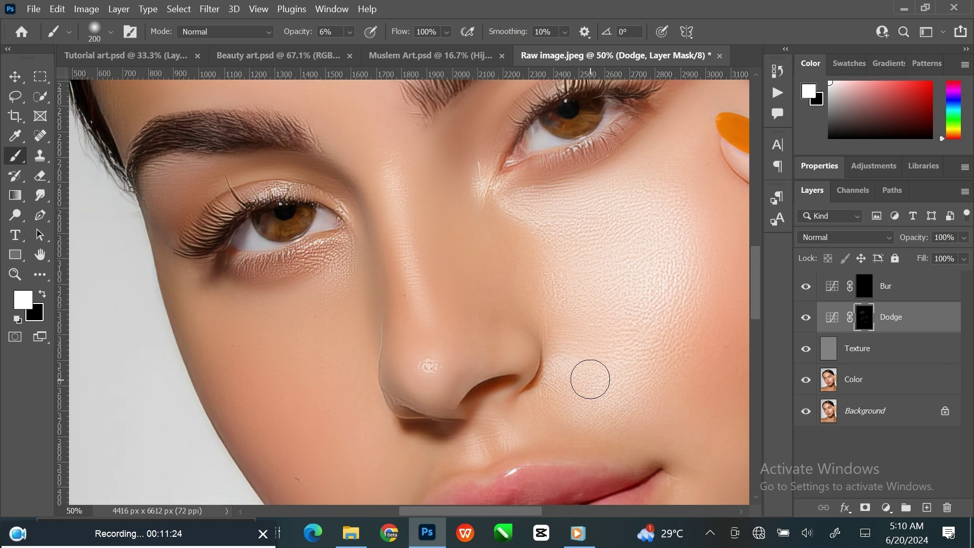
Compare the face with the Dodge layer hidden and shown
key("ctrl+minus")
key("ctrl+minus")
key("ctrl+minus")
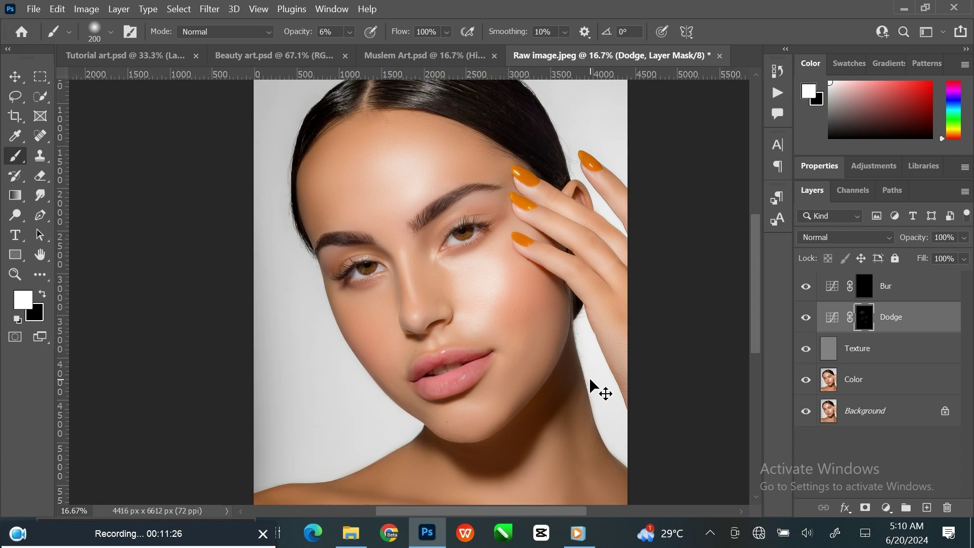
key("ctrl+plus")
left_click_drag(610, 373, 590, 423)
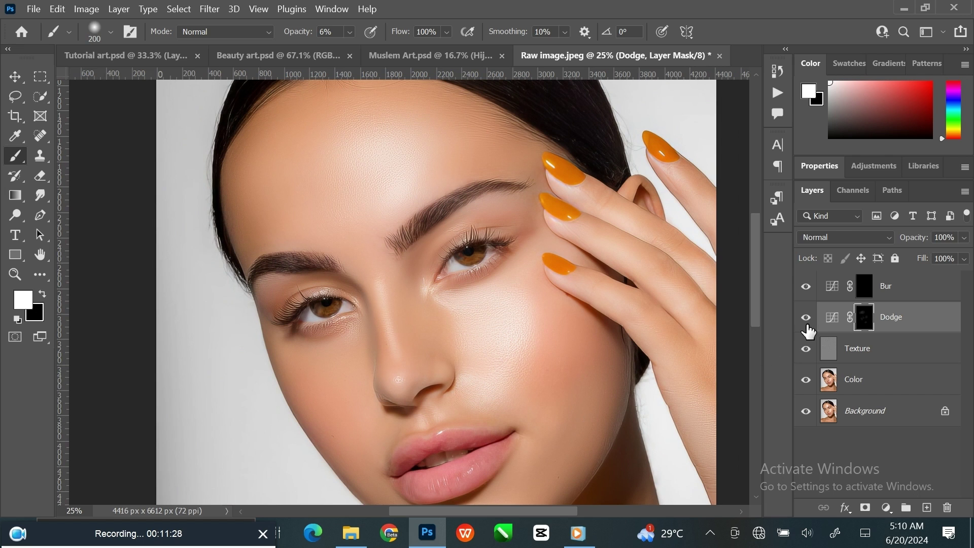
left_click(806, 317)
left_click(806, 319)
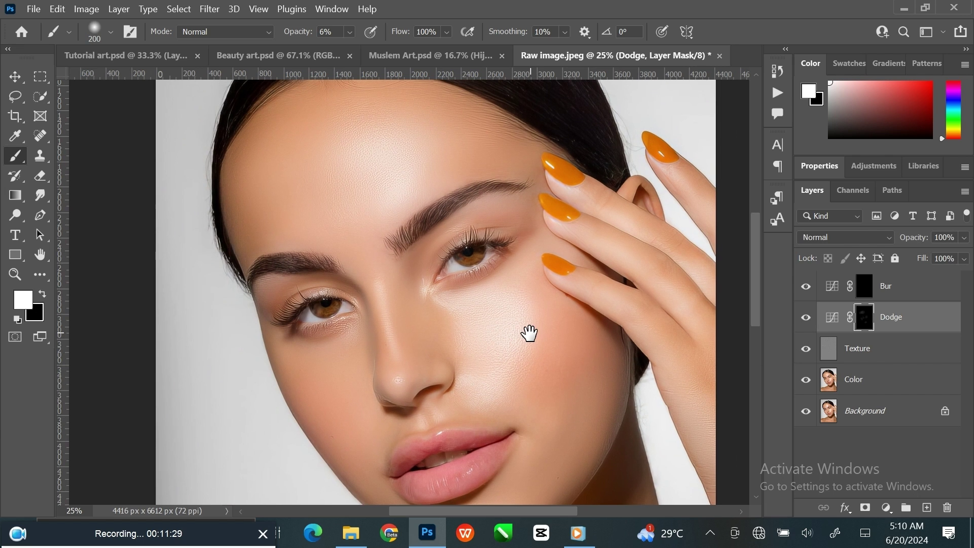
Paint the highlights along the fingers and back of the hand into the Dodge mask with a size 200 brush
left_click_drag(529, 333, 515, 385)
mouse_move(227, 382)
left_mouse_down()
mouse_move(316, 427)
mouse_move(411, 237)
left_mouse_up()
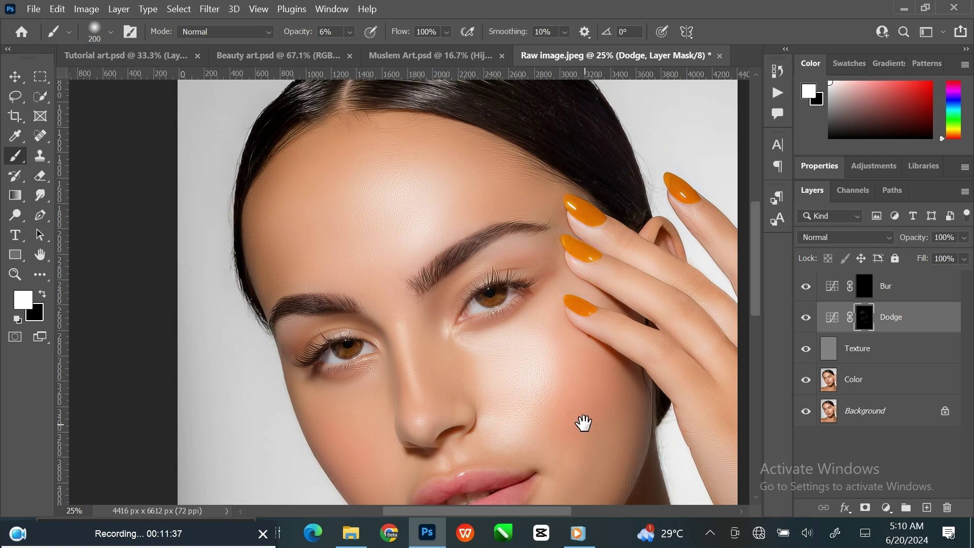
left_click_drag(584, 423, 558, 215)
left_click_drag(564, 338, 504, 393)
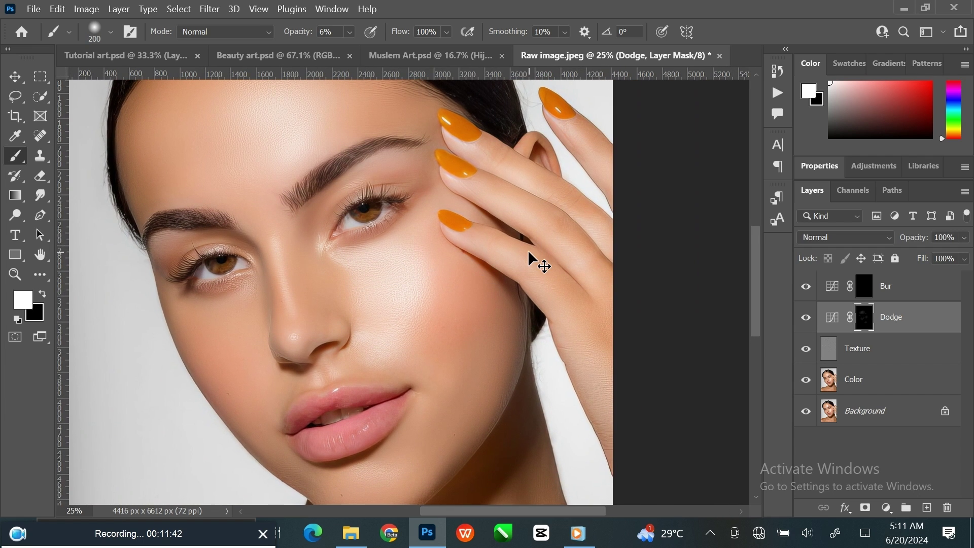
key("ctrl+plus")
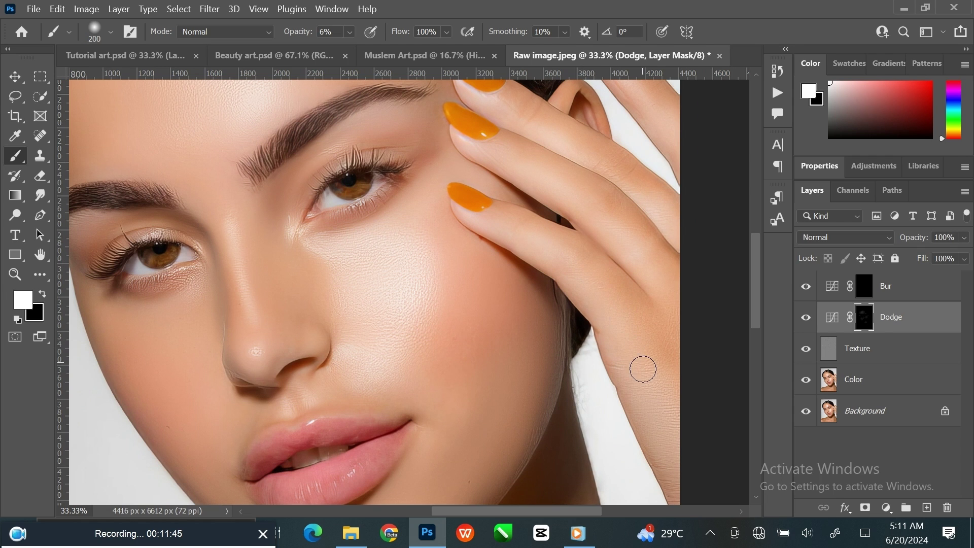
key("bracketright")
key("bracketright")
key("bracketright")
key("bracketleft")
key("bracketleft")
key("bracketleft")
left_click_drag(613, 162, 599, 263)
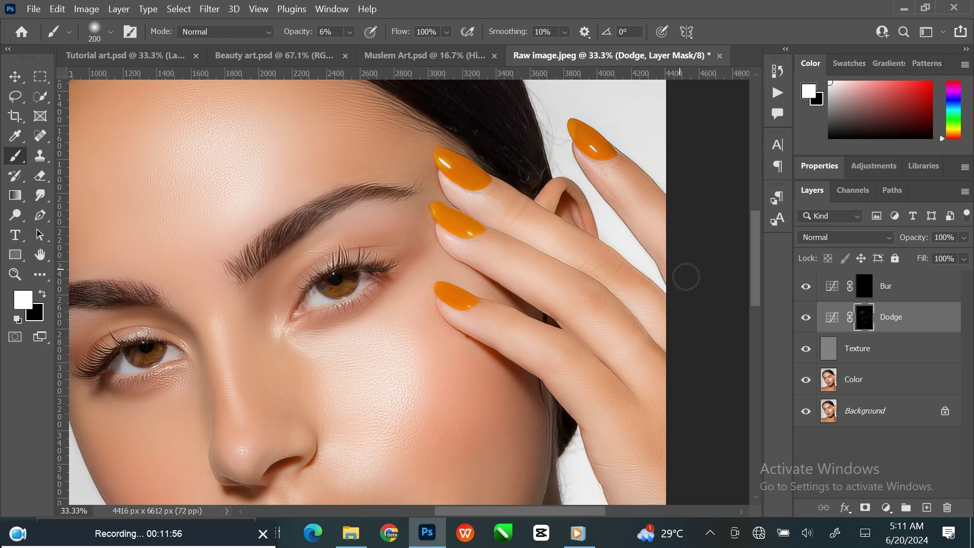
left_click_drag(592, 289, 674, 76)
mouse_move(629, 273)
left_mouse_down()
mouse_move(637, 154)
mouse_move(613, 274)
left_mouse_up()
scroll(640, 171, "up", 15)
key("ctrl+0")
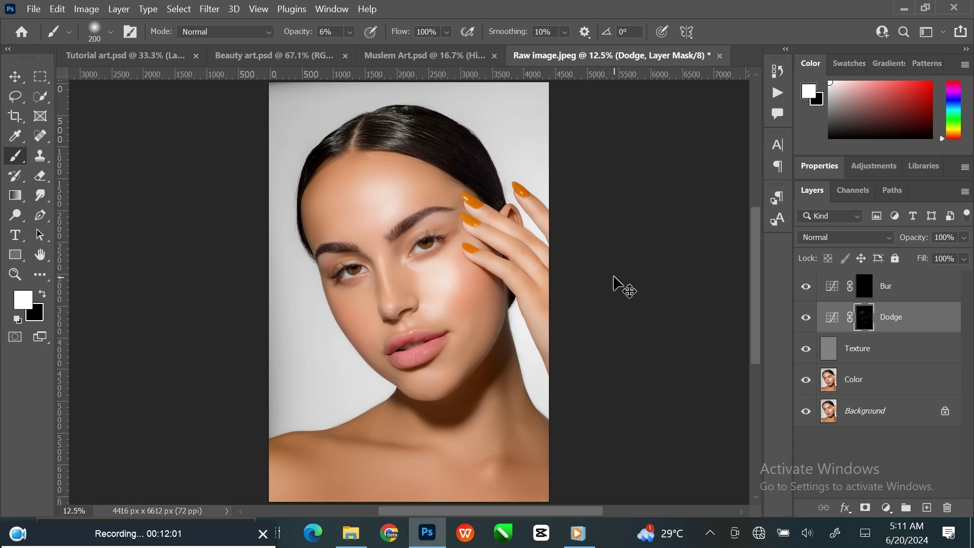
Brighten the collarbone and shoulder highlights on the Dodge mask with the brush enlarged to size 1000
key("ctrl+plus")
left_click_drag(614, 277, 613, 181)
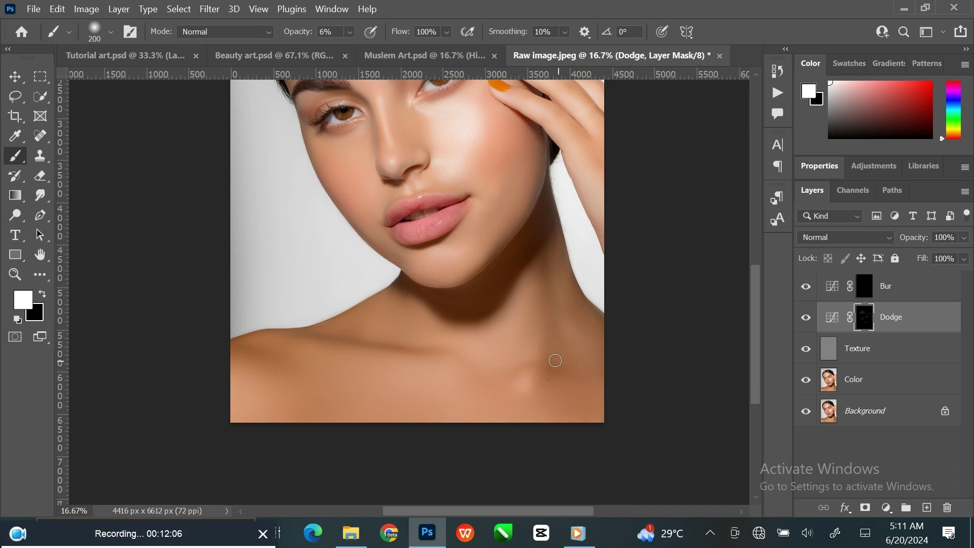
key("bracketright")
key("bracketright")
key("bracketright")
key("bracketright")
key("bracketright")
key("bracketright")
key("bracketright")
left_click_drag(548, 358, 540, 494)
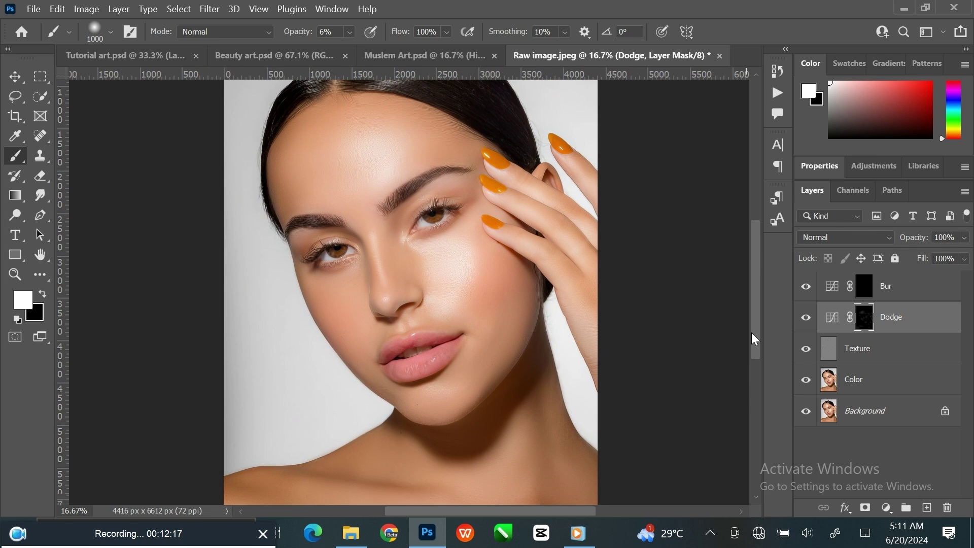
Reduce the brush to size 125 and brighten the small highlights between the nose and upper lip on the Dodge mask
scroll(506, 310, "up", 3)
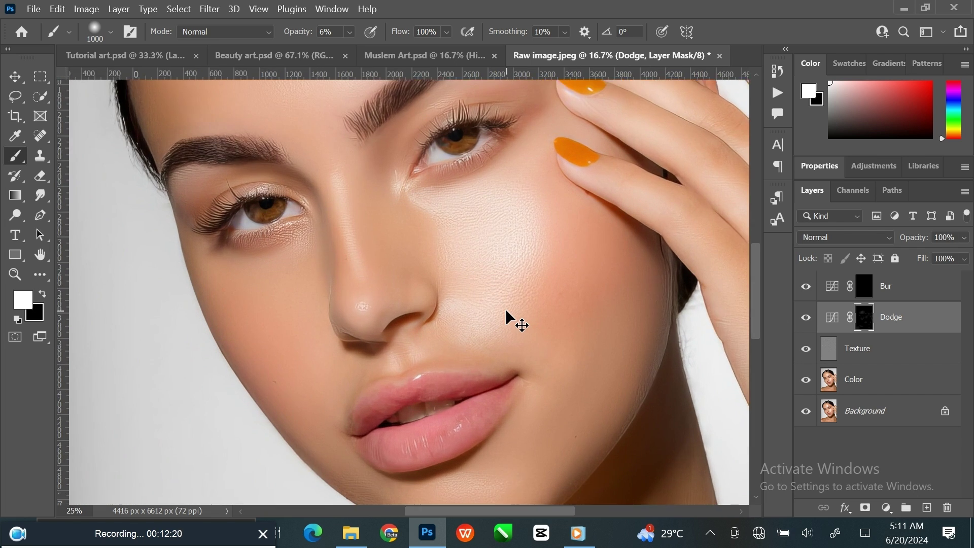
key("bracketleft")
key("bracketleft")
key("bracketleft")
key("bracketleft")
key("bracketleft")
key("bracketleft")
key("bracketleft")
key("bracketleft")
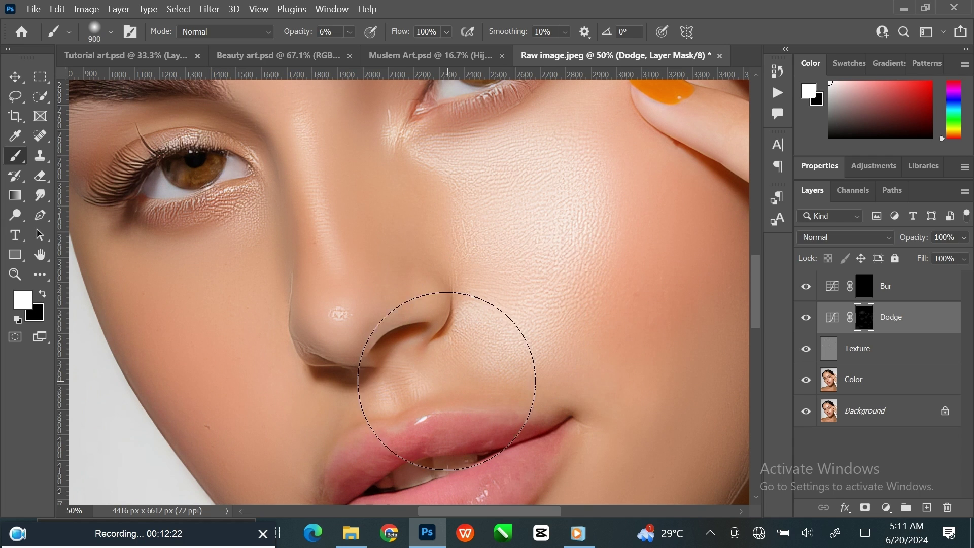
key("bracketleft")
key("bracketleft")
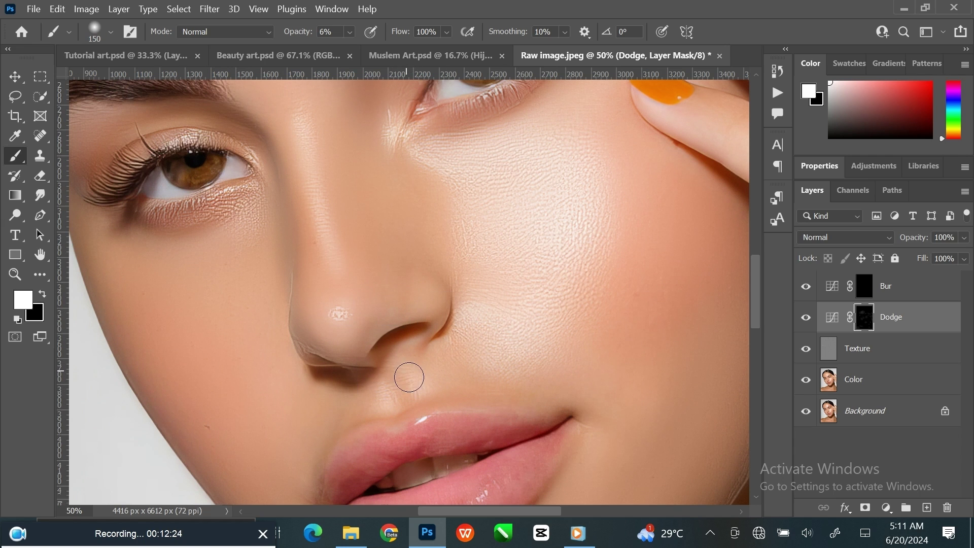
key("bracketleft")
left_click_drag(485, 345, 500, 396)
Check the dodging by hiding and showing the Dodge layer, and view the whole portrait
left_click(807, 319)
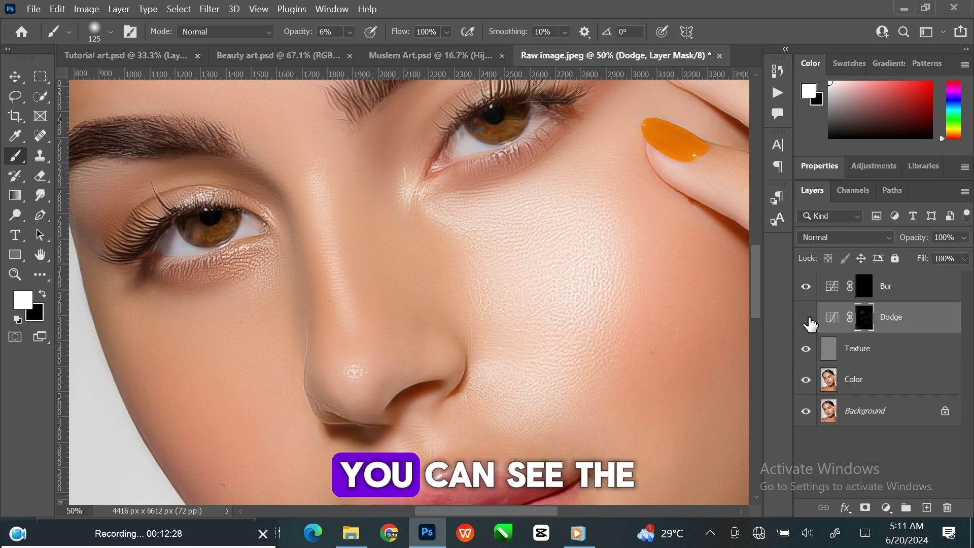
left_click(808, 319)
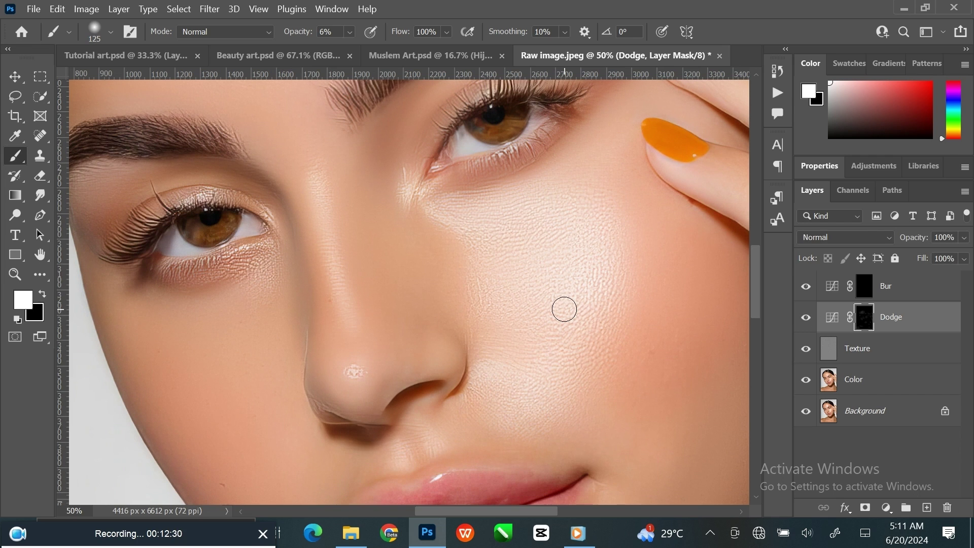
key("ctrl+0")
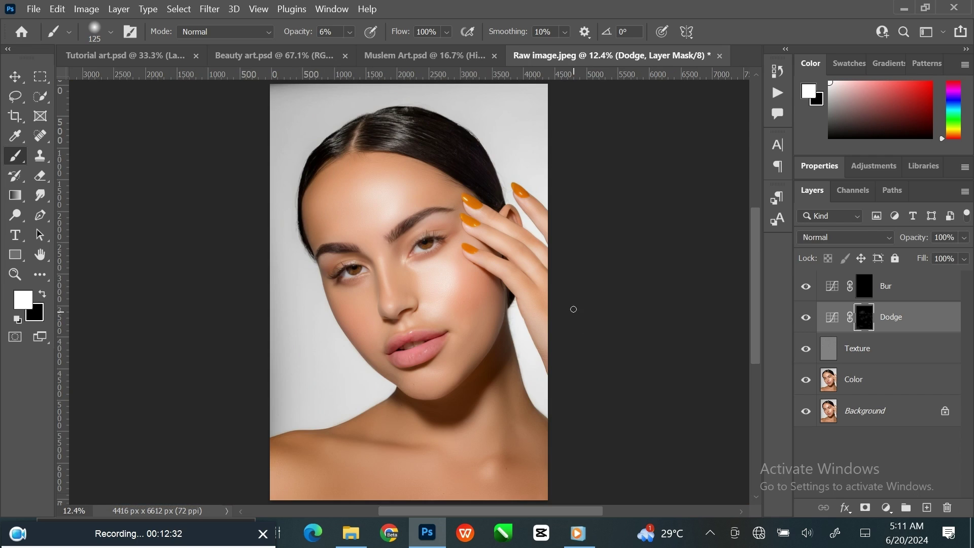
Select the Burn layer's mask and darken the shadows around the brows and eye sockets with the brush enlarged to size 200
left_click(866, 292)
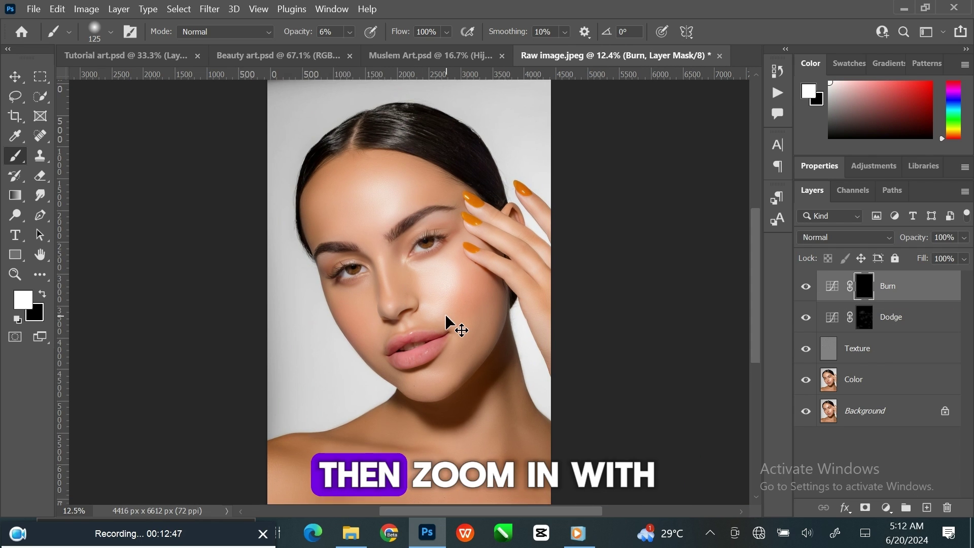
scroll(450, 324, "up", 3)
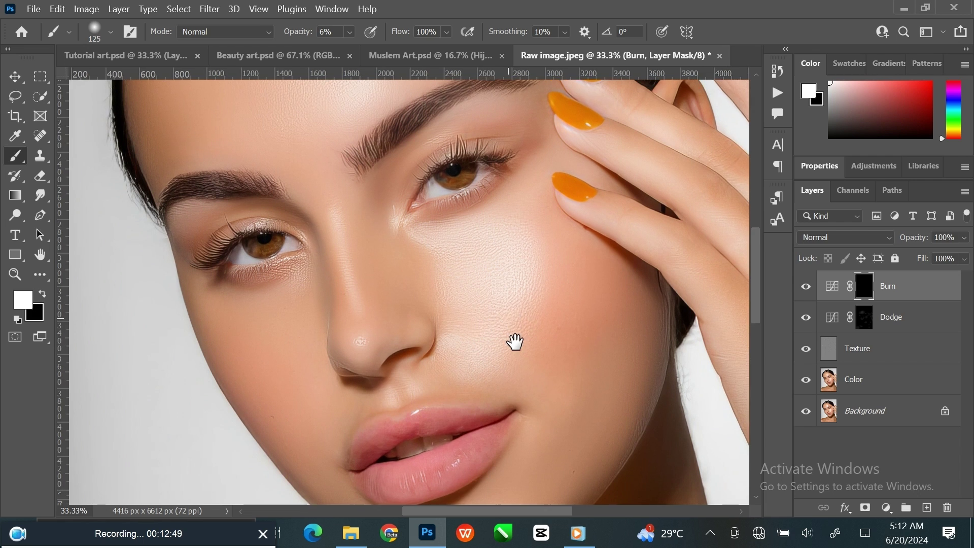
left_click_drag(461, 227, 491, 310)
key("bracketright")
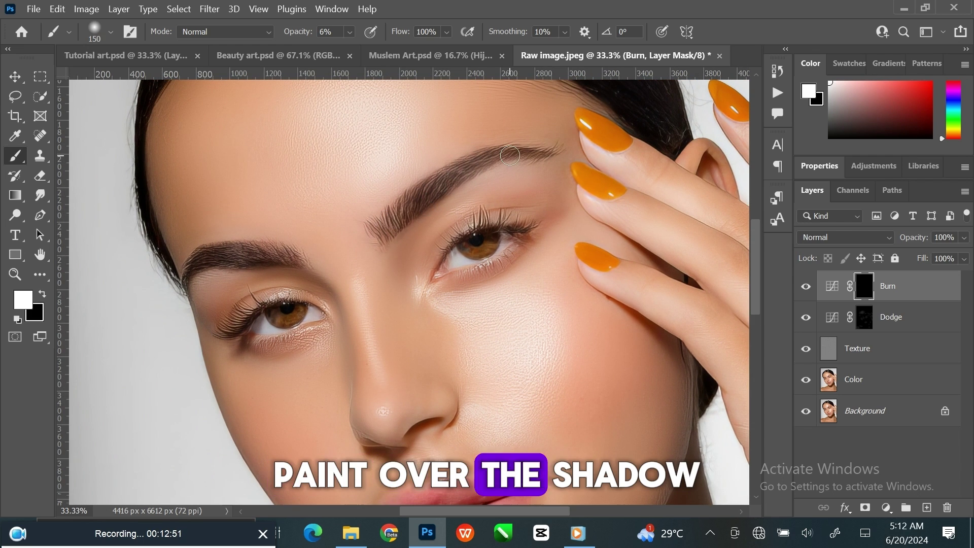
key("bracketright")
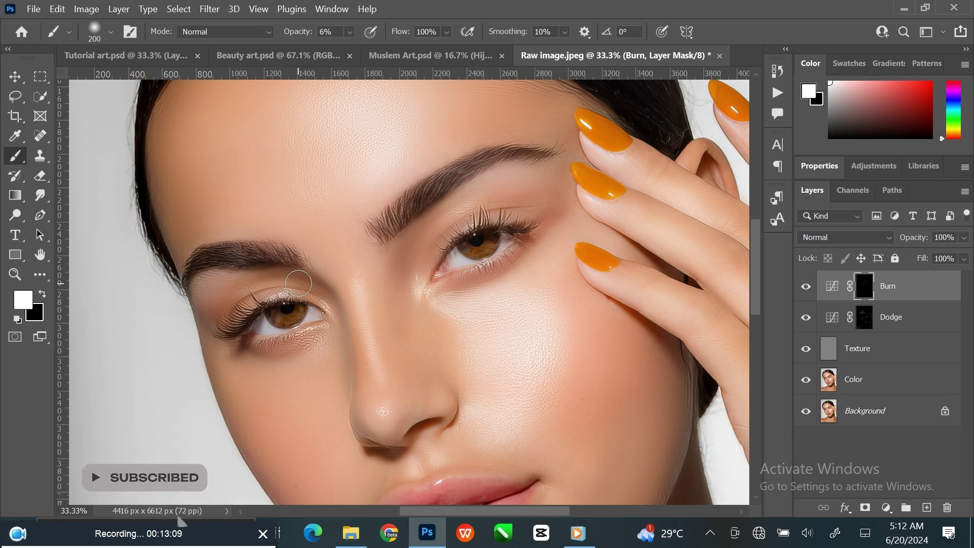
Darken the shadows along the bridge, side and underside of the nose on the Burn mask, reducing the brush to size 40 for the edges
key("bracketleft")
key("bracketleft")
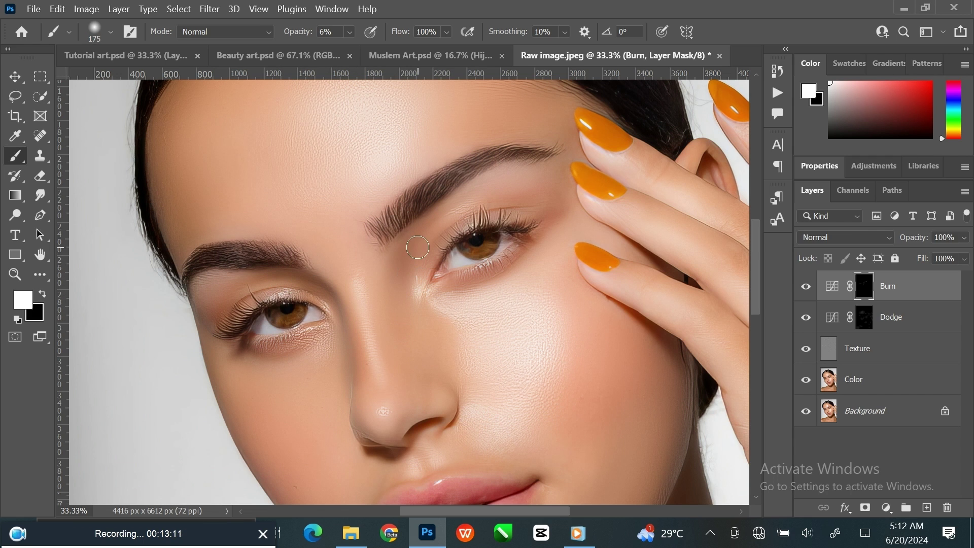
left_click_drag(463, 365, 487, 256)
key("bracketright")
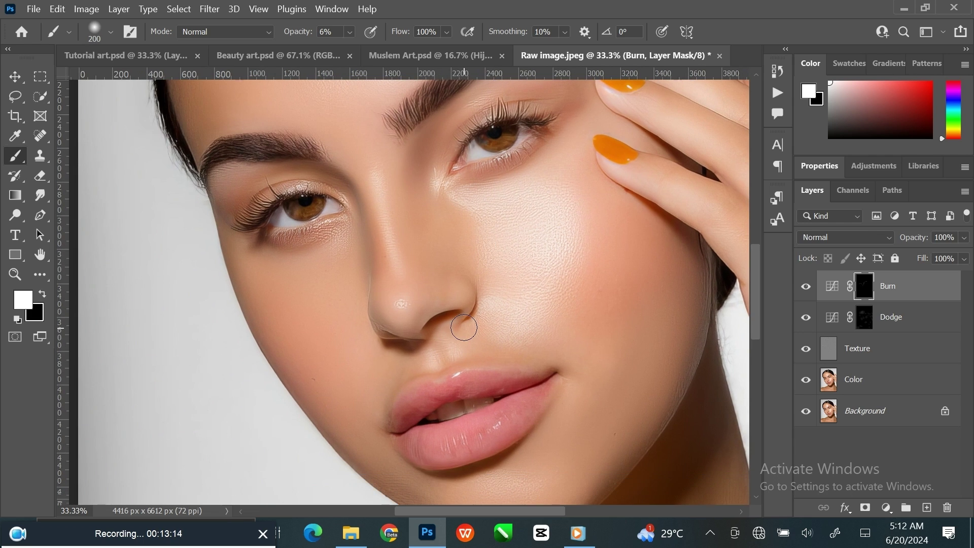
key("ctrl+plus")
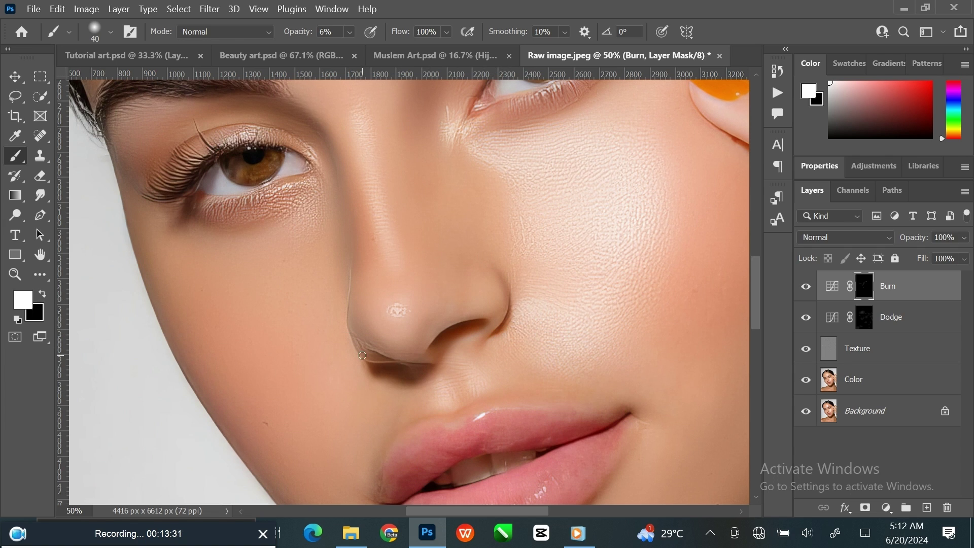
Darken the shadow beneath the lower lip with a size 70 brush on the Burn mask, then enlarge the brush to 125 for the surrounding face
left_click_drag(502, 404, 438, 252)
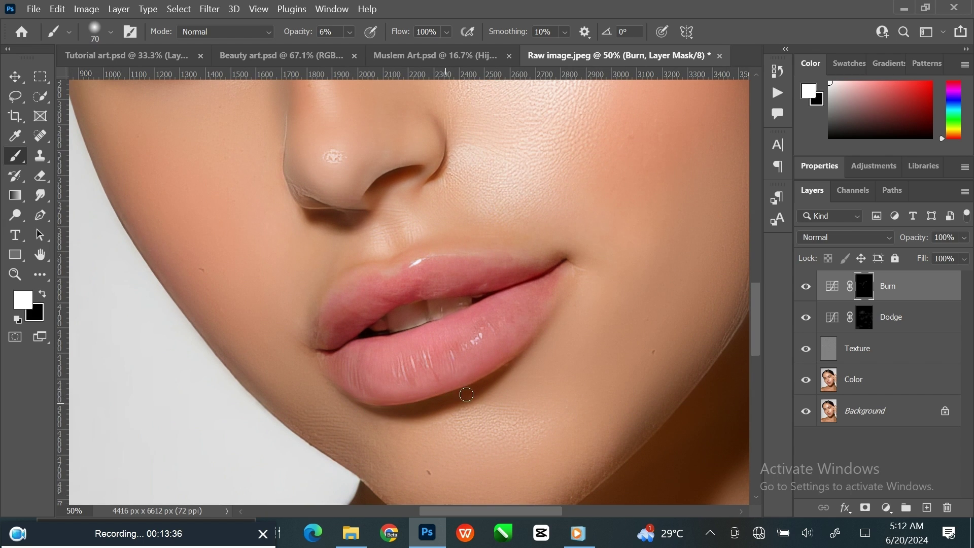
key("bracketright")
key("ctrl+minus")
key("ctrl+minus")
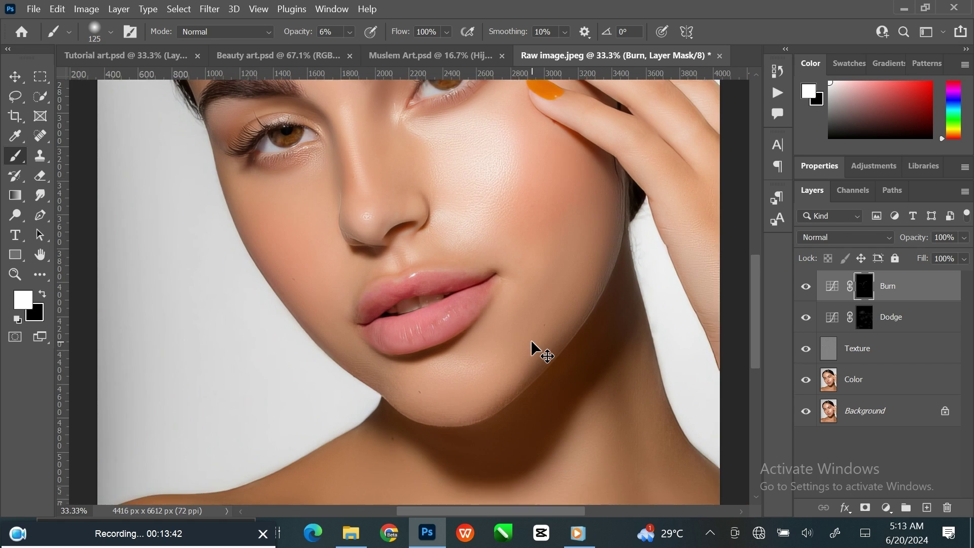
Check the burning on the face by hiding and showing the Burn layer
mouse_move(674, 282)
left_mouse_down()
mouse_move(514, 367)
mouse_move(532, 453)
left_mouse_up()
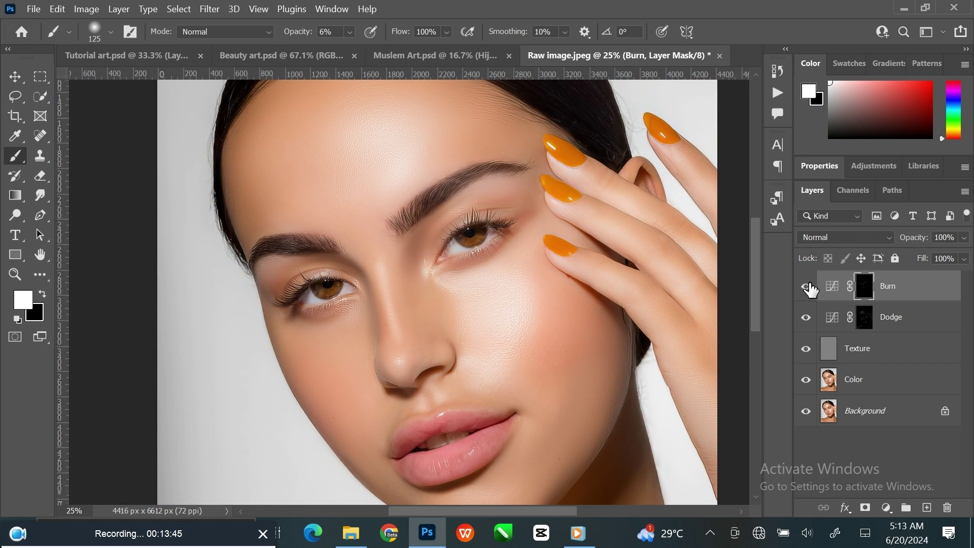
left_click(806, 286)
left_click(805, 286)
left_click_drag(532, 286, 539, 333)
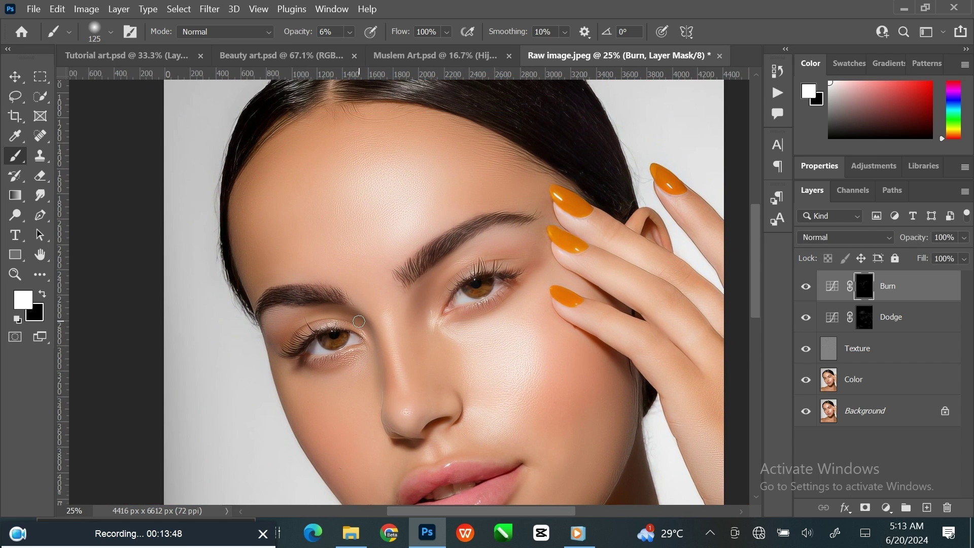
Refine the eyelid and eye-corner shadows on the Burn mask with a size 150 brush, then reduce the brush to size 100
key("ctrl+plus")
key("ctrl+plus")
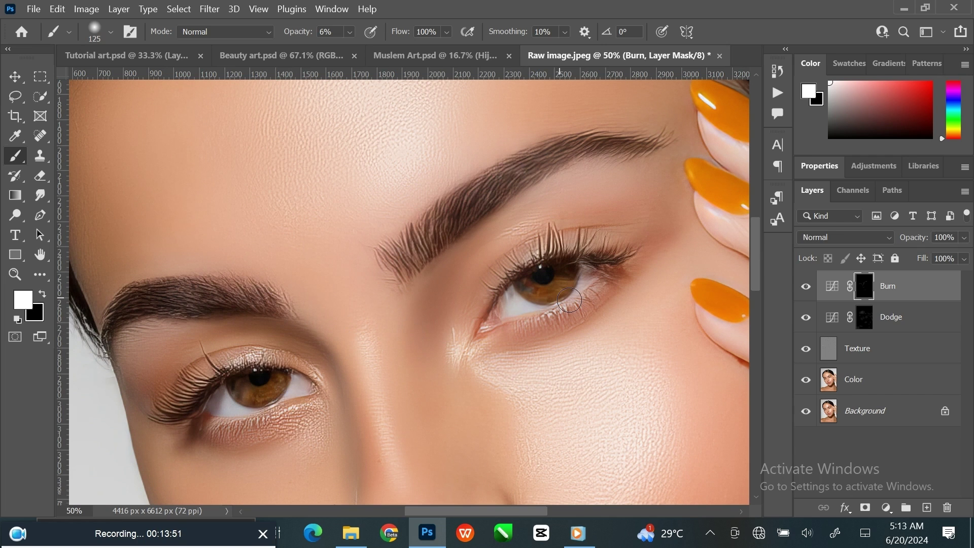
key("bracketleft")
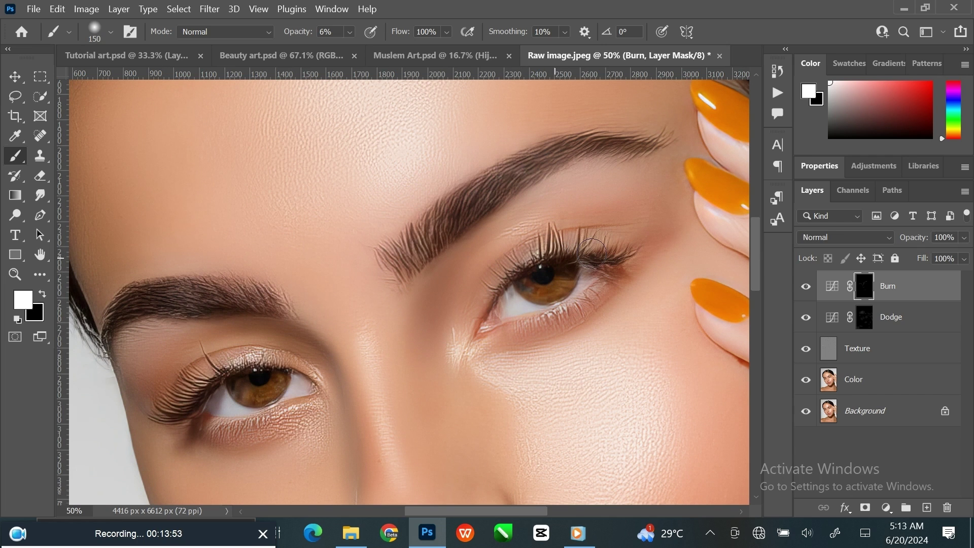
key("bracketleft")
key("bracketleft")
Darken the shadow under the chin and down the neck on the Burn mask, enlarging the brush beyond size 125
key("ctrl+minus")
key("ctrl+minus")
left_click_drag(485, 367, 474, 243)
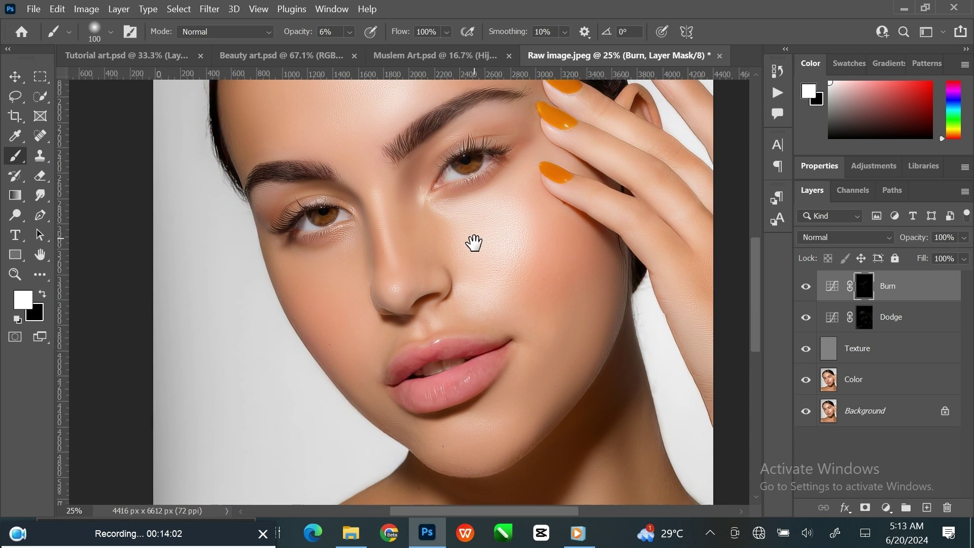
left_click_drag(532, 383, 452, 226)
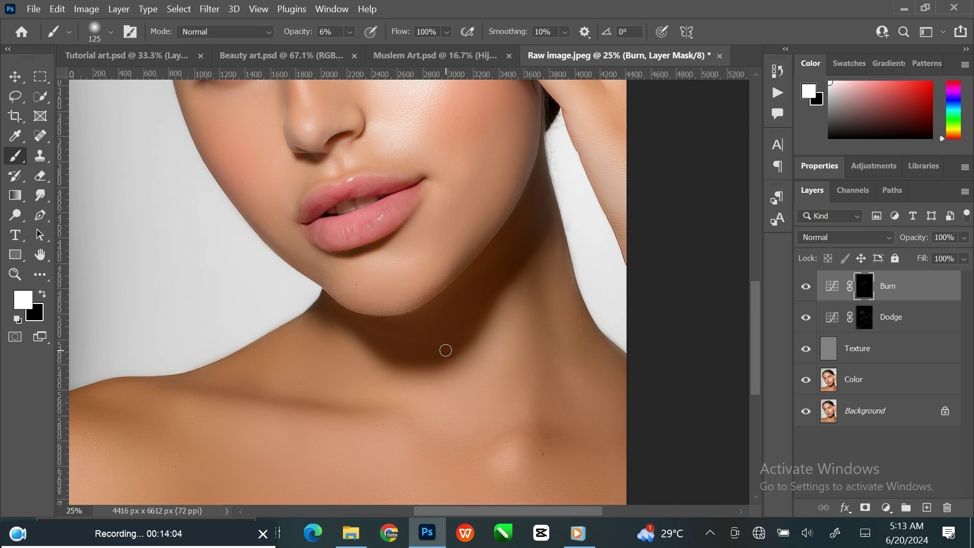
key("bracketright")
key("bracketright")
key("bracketright")
key("bracketright")
key("bracketright")
key("bracketright")
key("bracketright")
key("bracketleft")
key("bracketleft")
key("bracketleft")
Darken the shoulder, collarbone and outer neck shadows on the Burn mask with a size 500 brush and view the whole portrait
left_click_drag(557, 446, 628, 364)
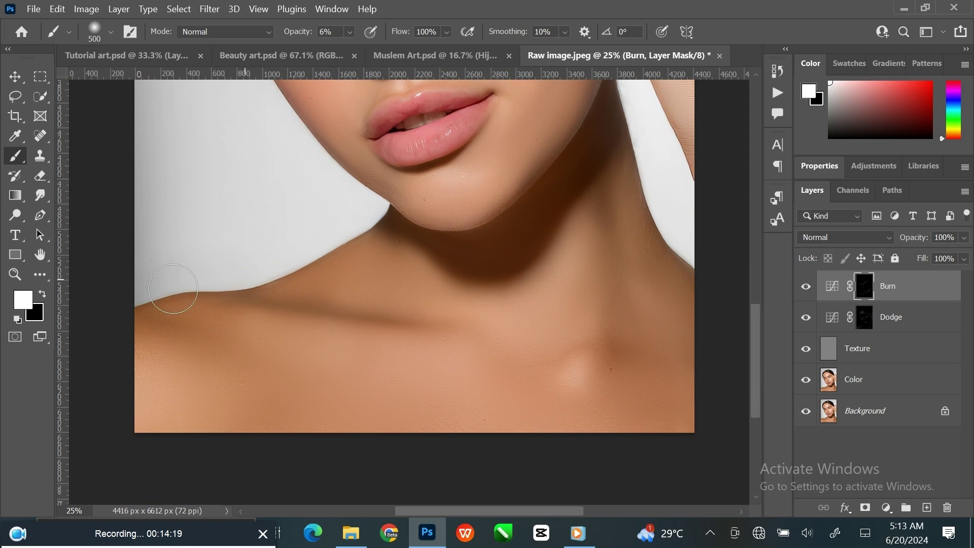
key("bracketright")
key("bracketright")
key("bracketright")
left_click_drag(611, 313, 570, 365)
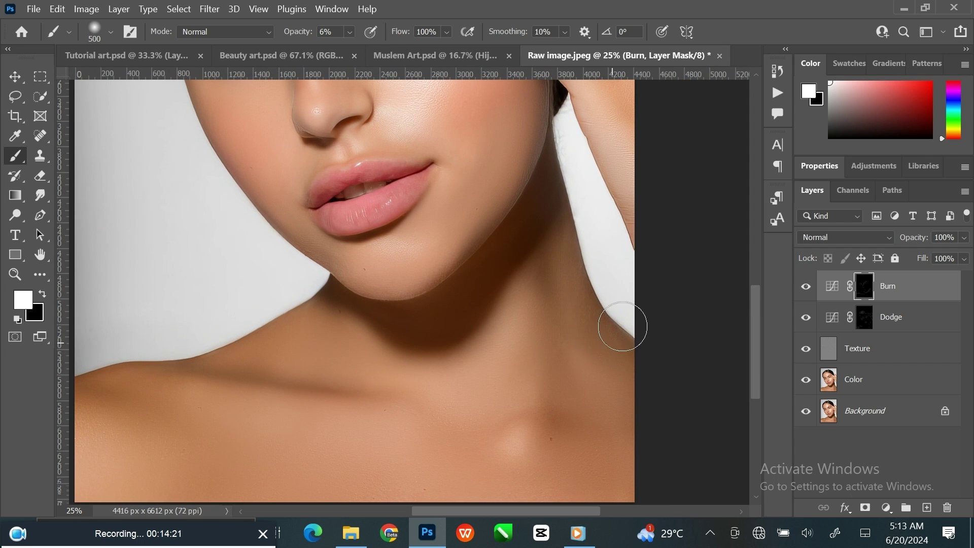
left_click_drag(620, 326, 616, 421)
key("ctrl+0")
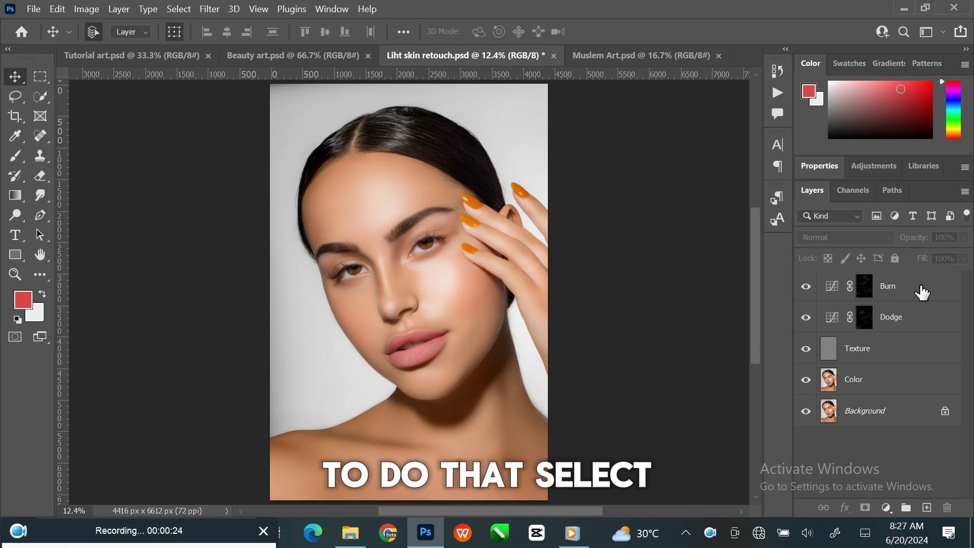
Stamp all visible layers into a new layer above the Burn layer and convert it to a smart object
left_click(921, 289)
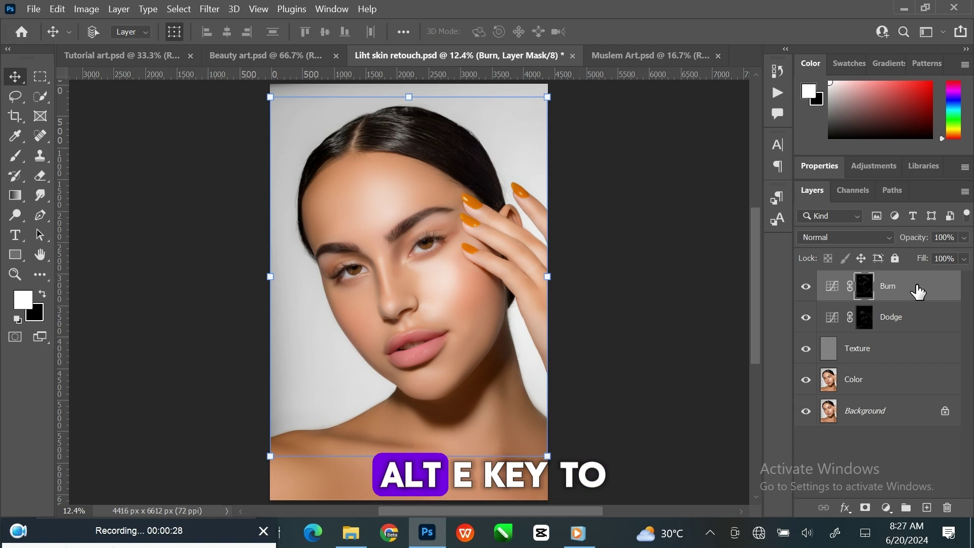
key("ctrl+shift+alt+e")
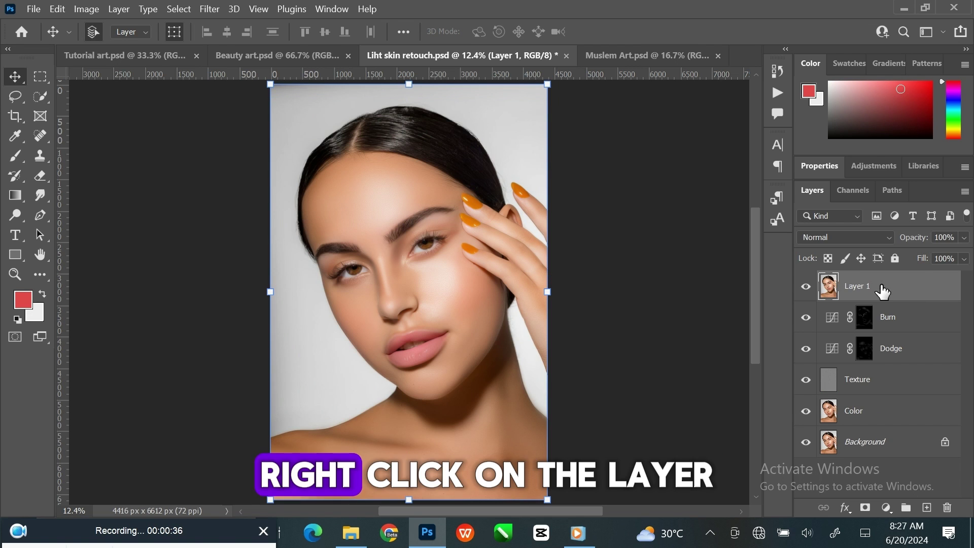
right_click(881, 286)
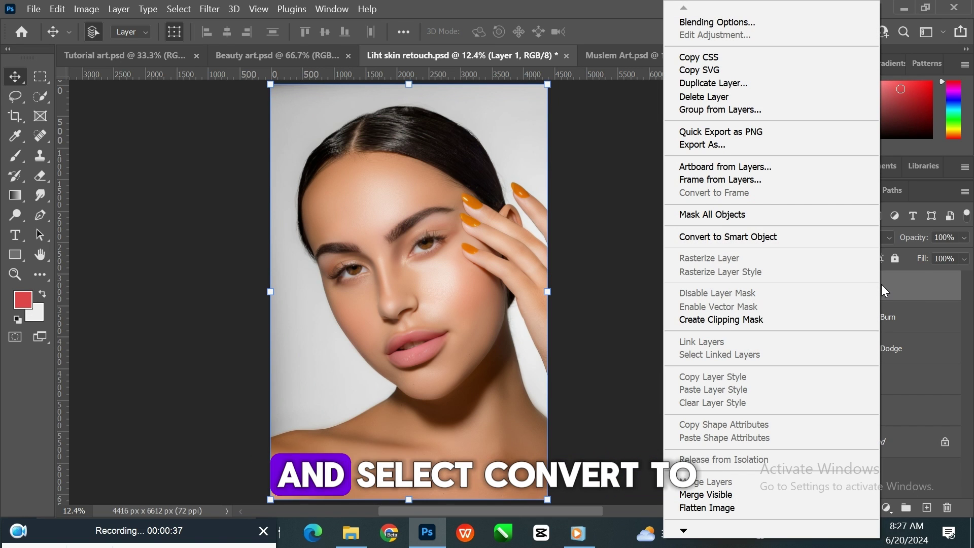
left_click(796, 236)
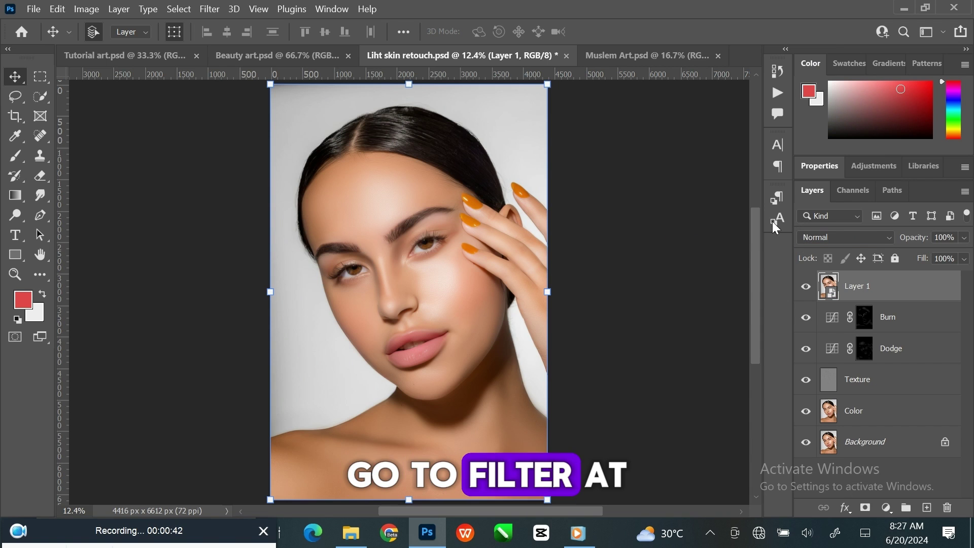
Open the Camera Raw Filter on the stamped smart object and expand its Basic settings
left_click(211, 10)
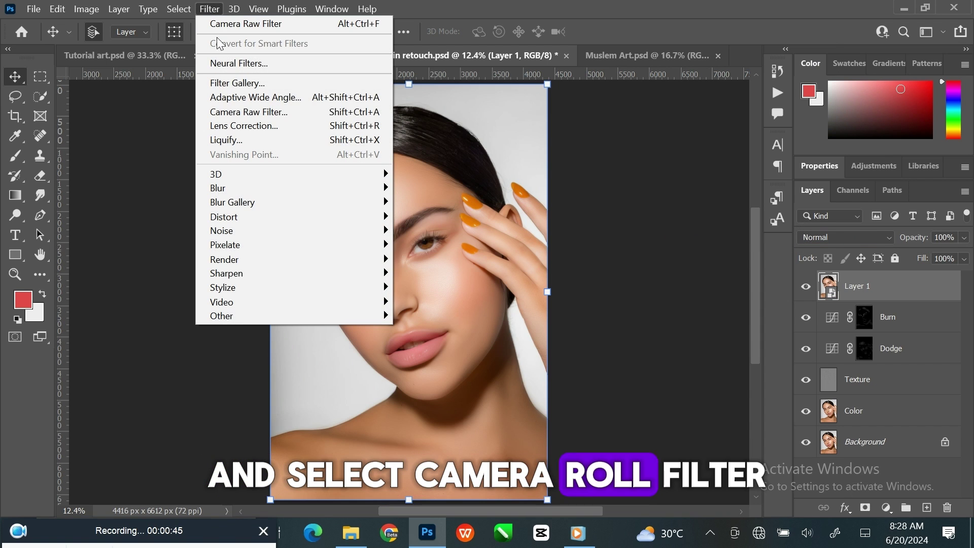
left_click(256, 112)
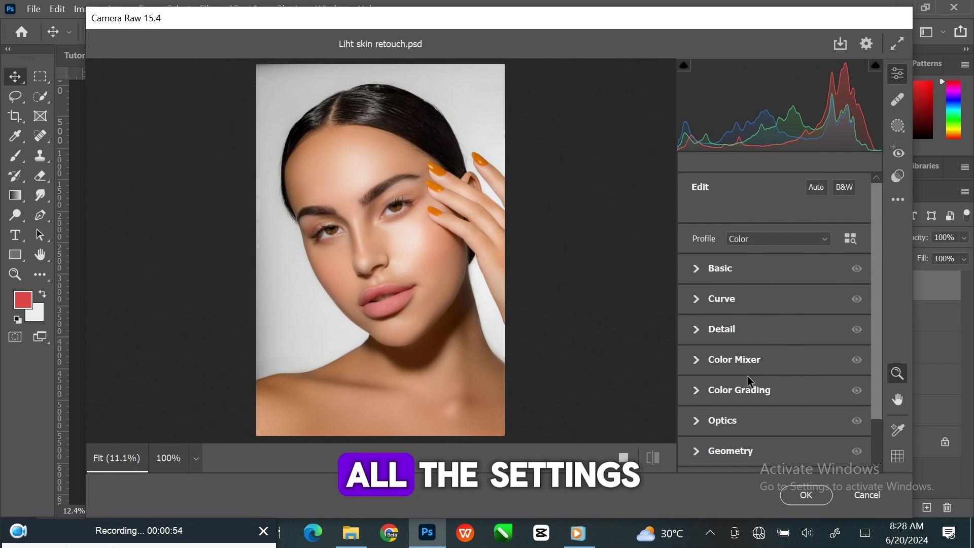
scroll(750, 385, "down", 1)
scroll(753, 327, "up", 1)
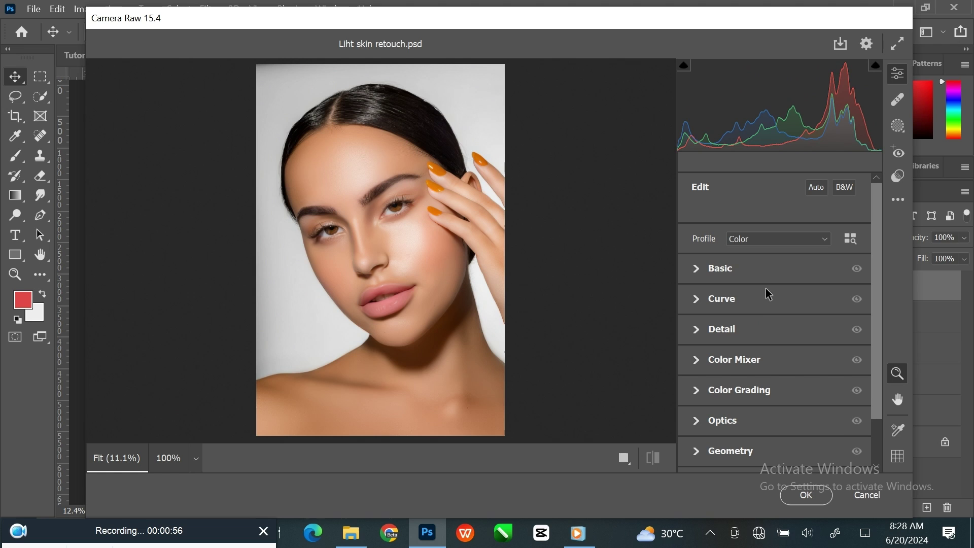
left_click(698, 270)
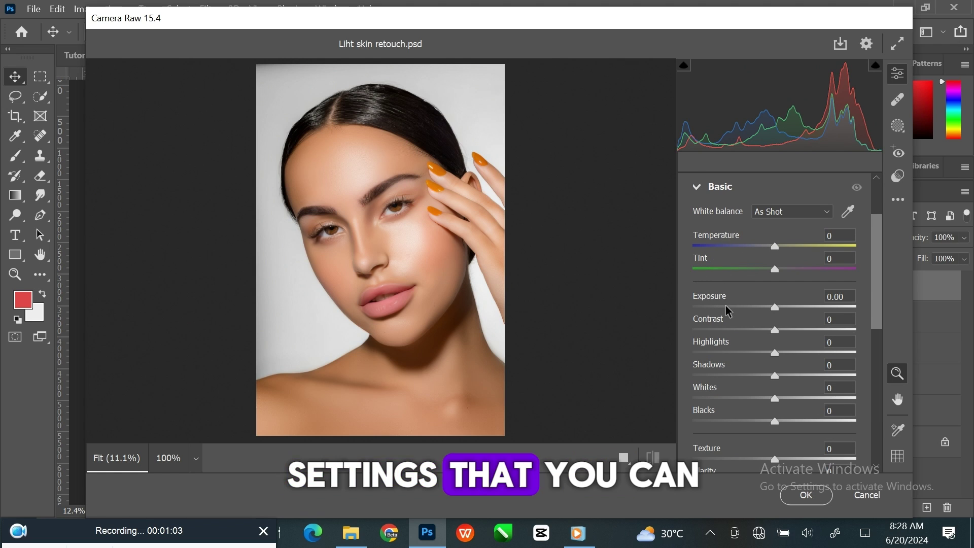
scroll(726, 315, "down", 6)
scroll(743, 350, "up", 8)
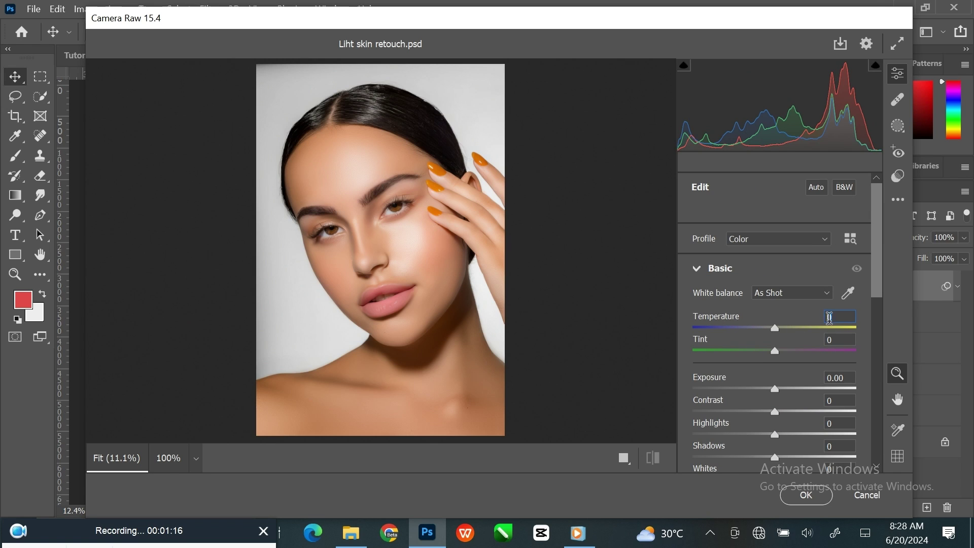
Set the white balance temperature to +2 and the tint to +7
type("2")
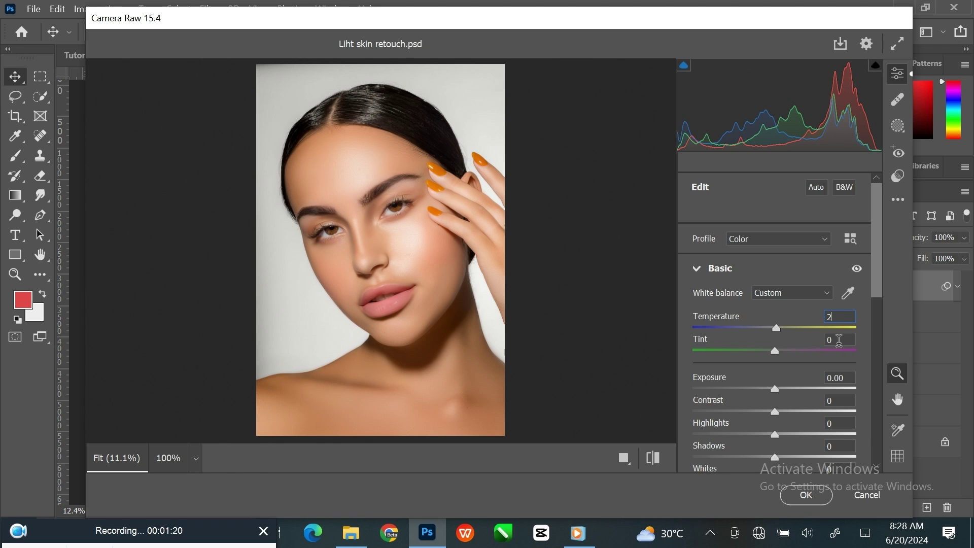
type("7")
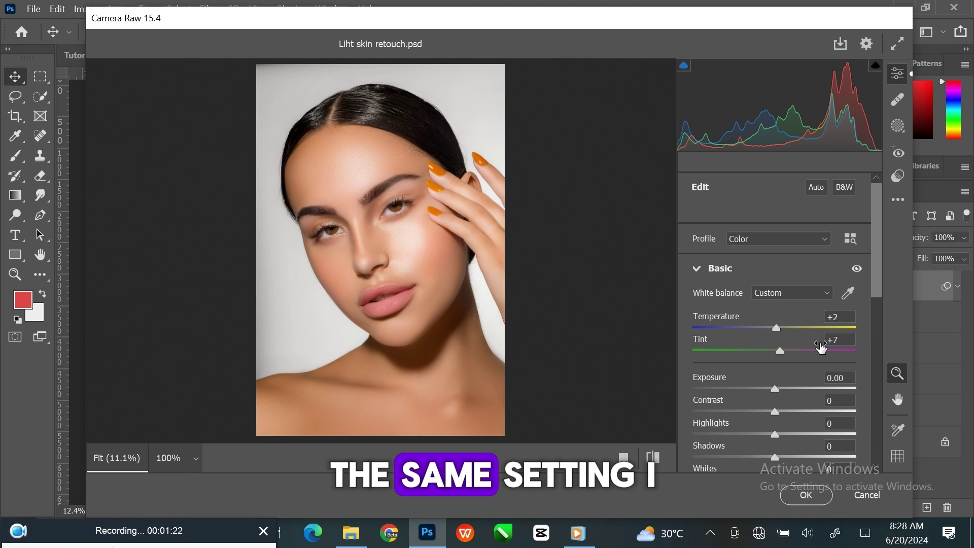
key("Return")
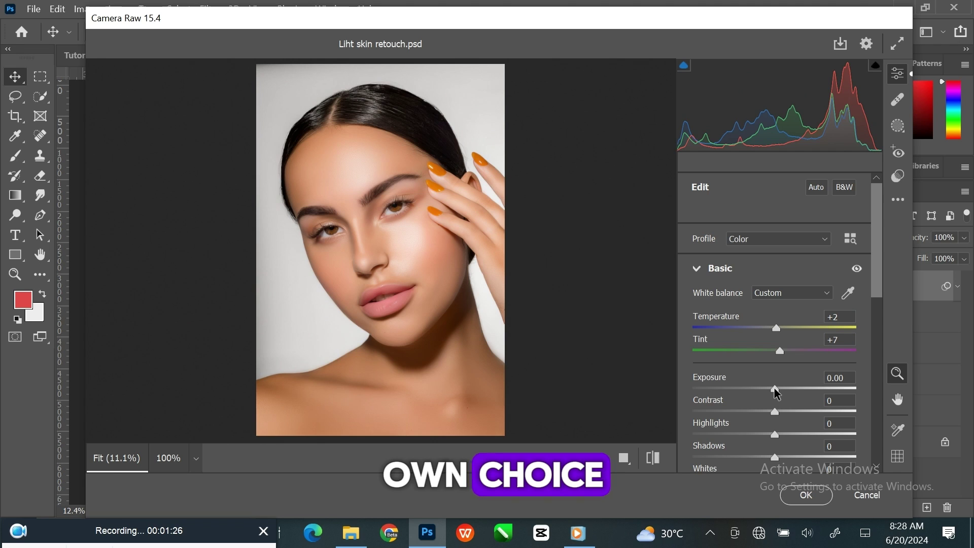
Lower the exposure to -0.15 and set the contrast to +16
left_click_drag(774, 390, 773, 390)
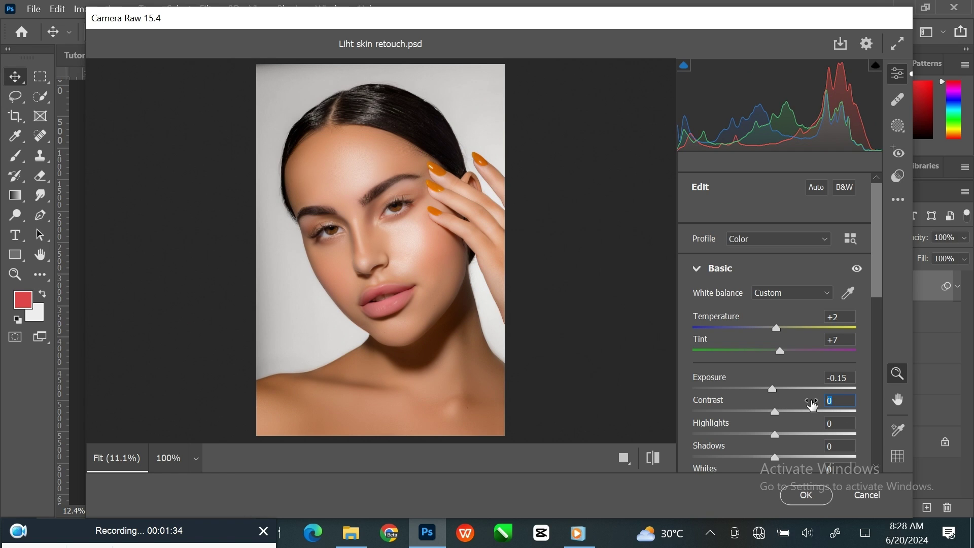
key("Return")
type("6")
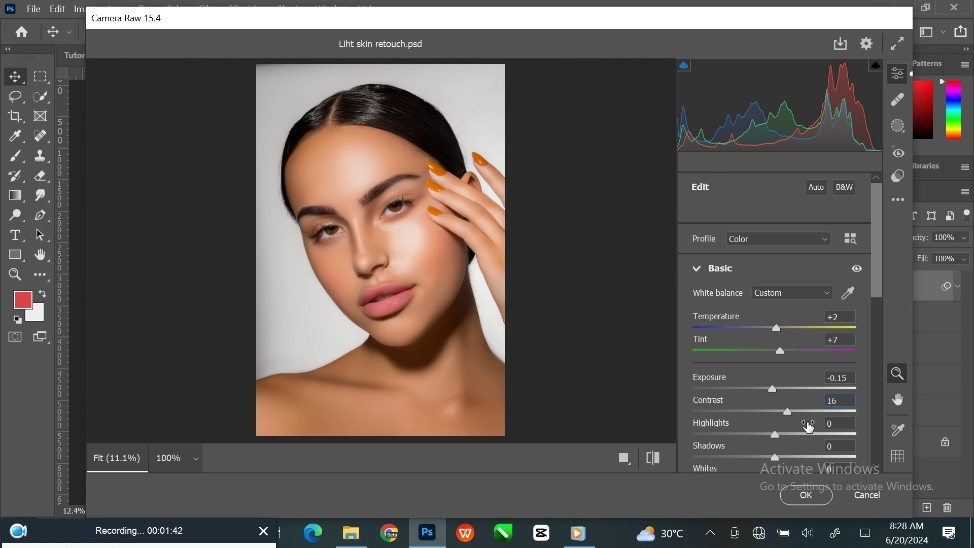
key("Return")
Raise the highlights to +5 and go on to the texture, clarity and dehaze settings
left_click_drag(780, 439, 782, 440)
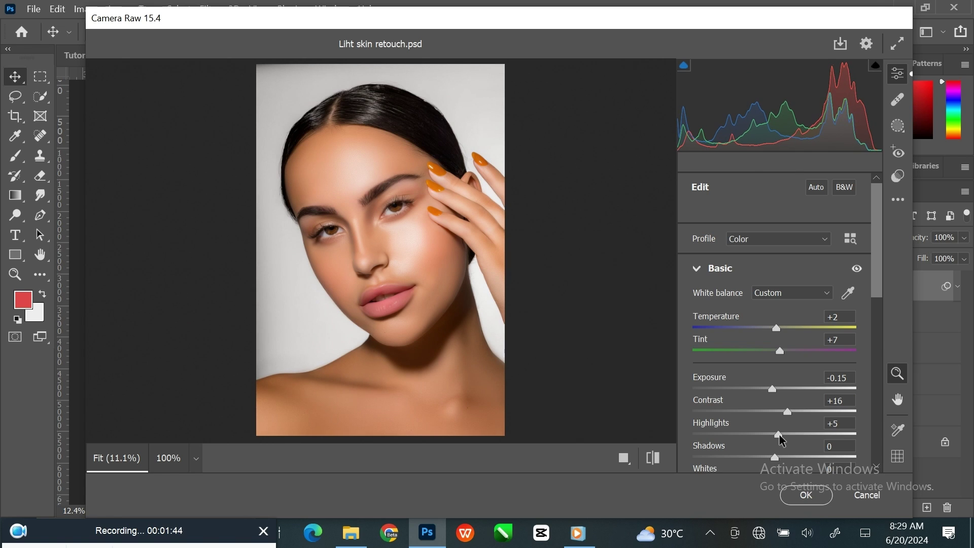
left_click(840, 421)
scroll(814, 431, "down", 3)
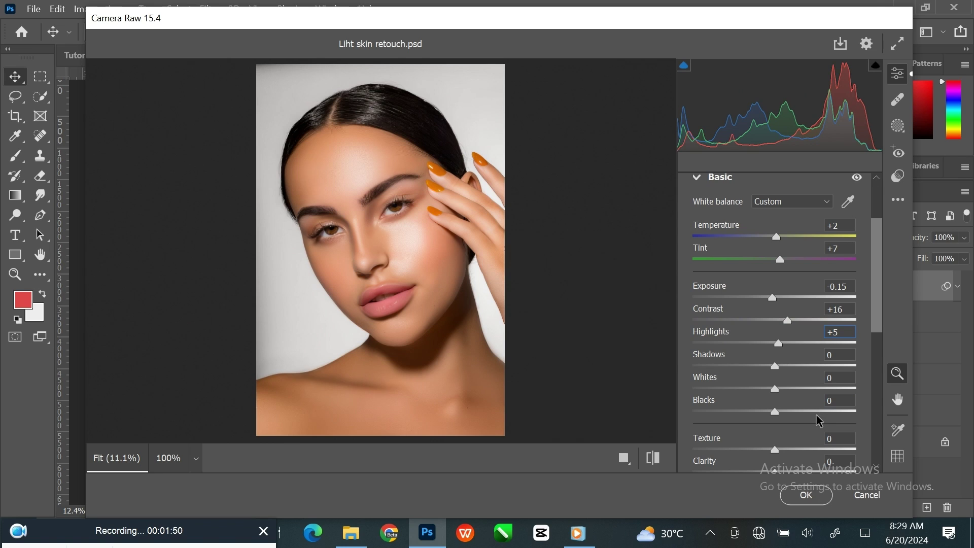
scroll(819, 414, "down", 5)
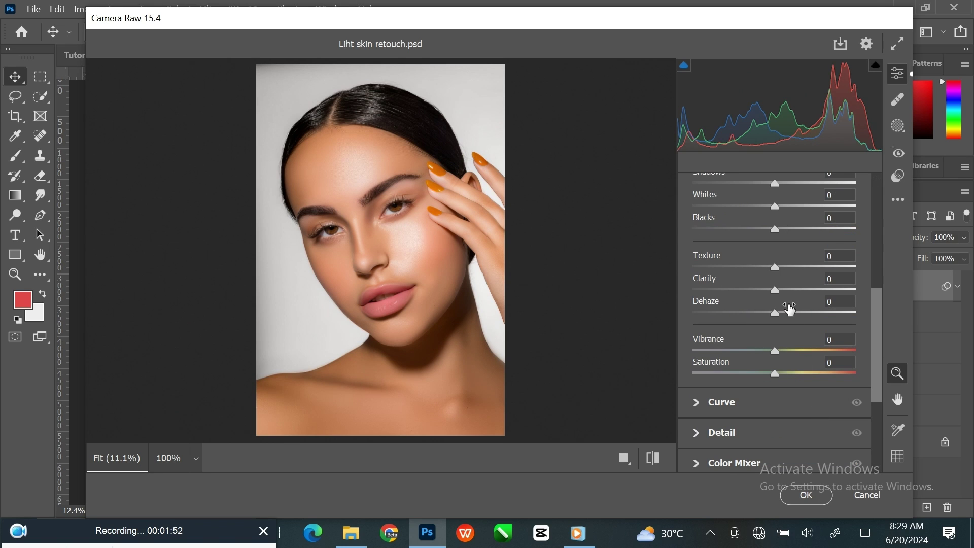
Raise the texture to +45 and the clarity to +25 in the Basic settings
left_click_drag(780, 270, 815, 266)
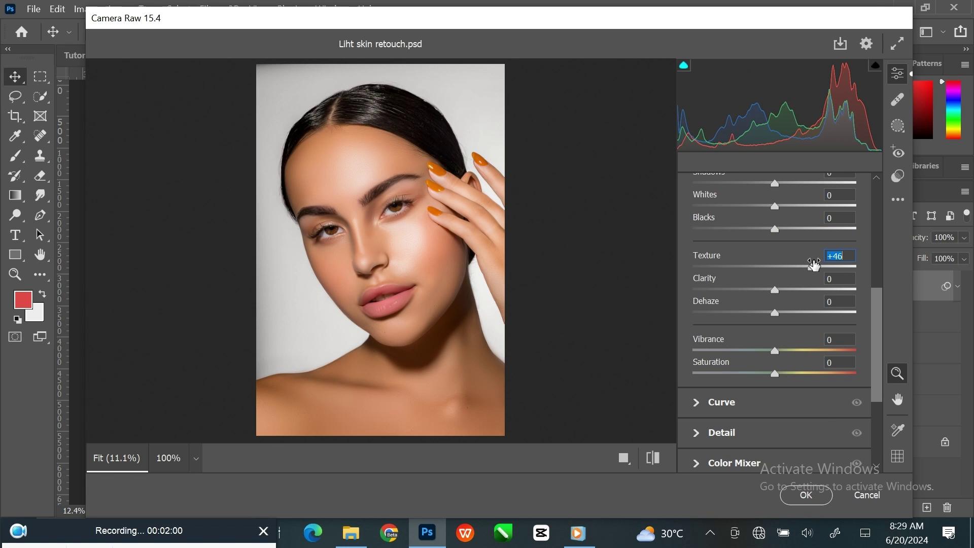
type("45")
key("Return")
left_click_drag(777, 291, 800, 294)
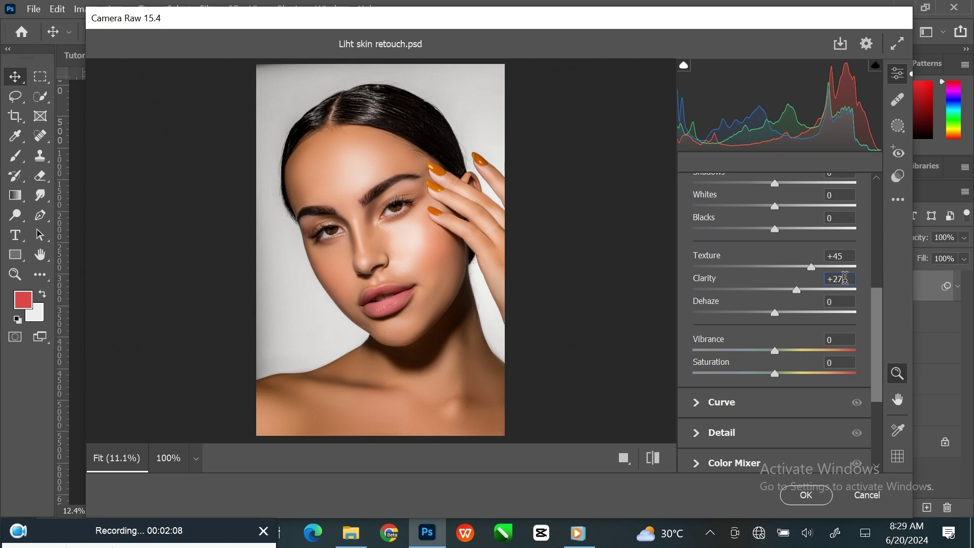
left_click(845, 278)
type("2")
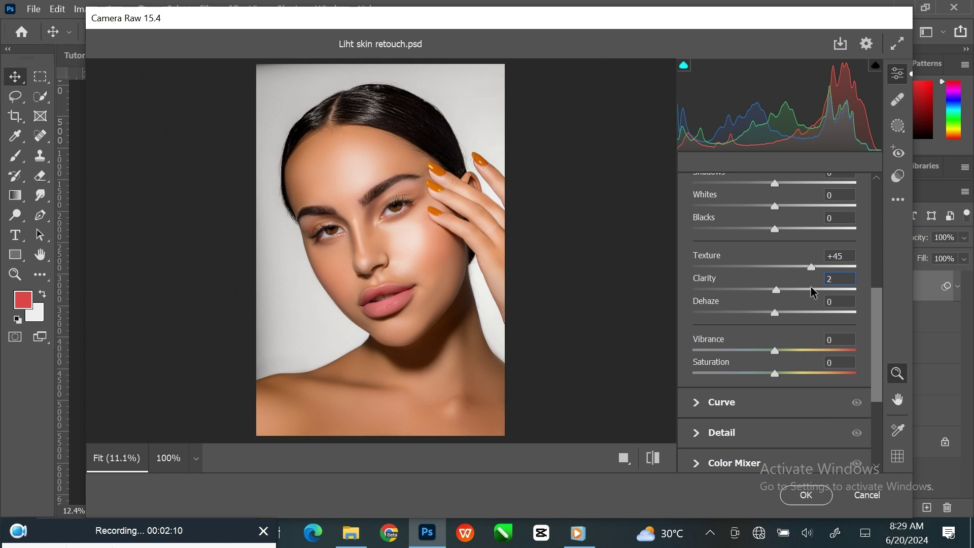
type("5")
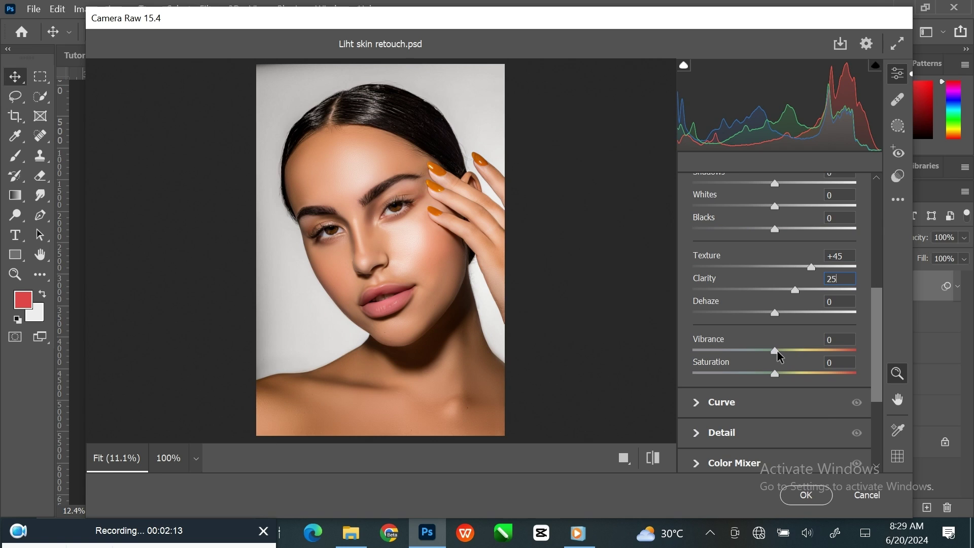
Set the vibrance to +18 and compare the adjusted face with the version at default settings
left_click_drag(776, 350, 789, 351)
left_click(845, 340)
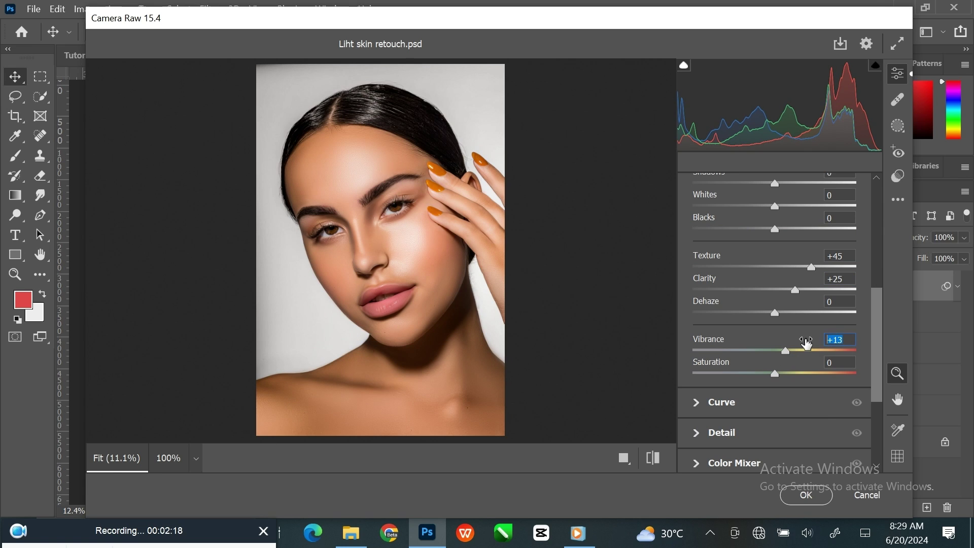
type("18")
key("Return")
left_click(516, 335)
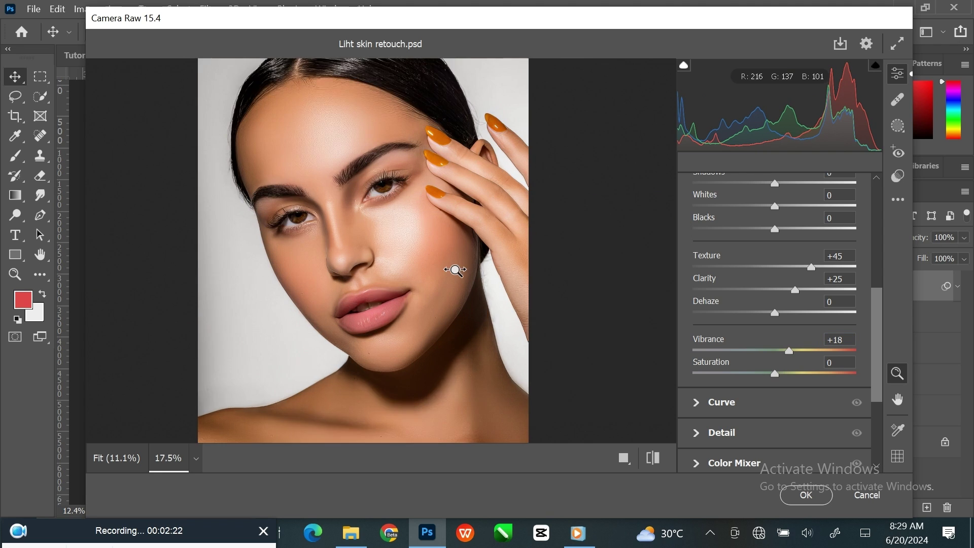
left_click(452, 268, "alt")
left_click(653, 458)
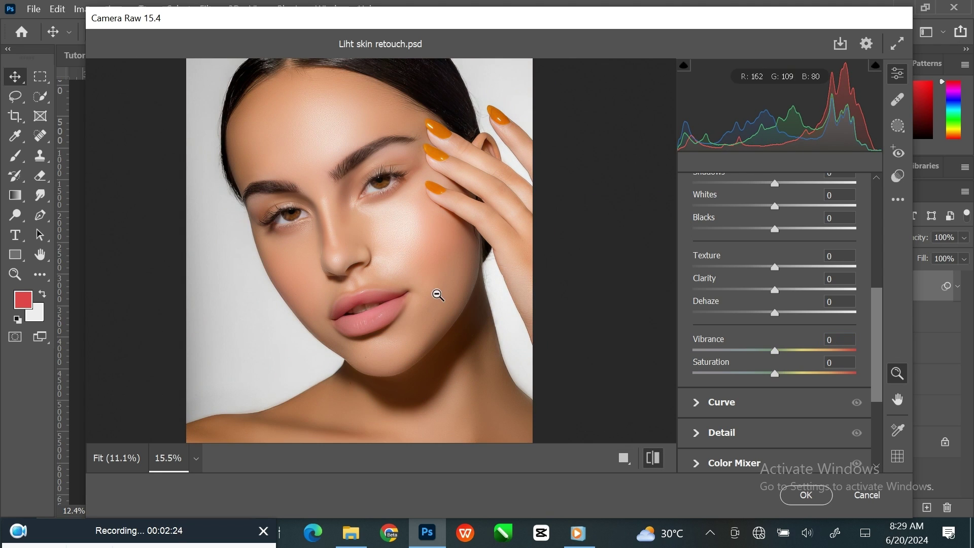
left_click(653, 457)
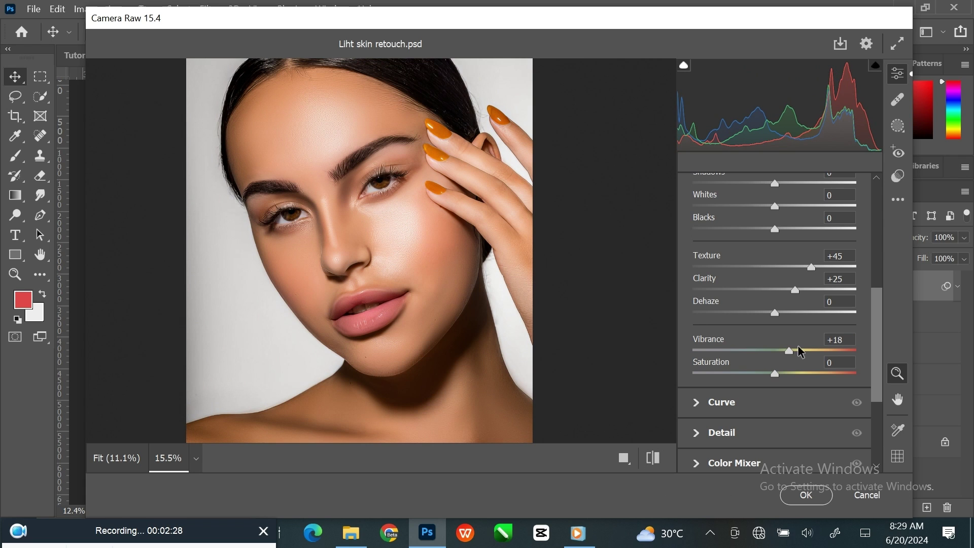
Add moderate sharpening and a little noise reduction in the Detail settings
scroll(796, 355, "up", 6)
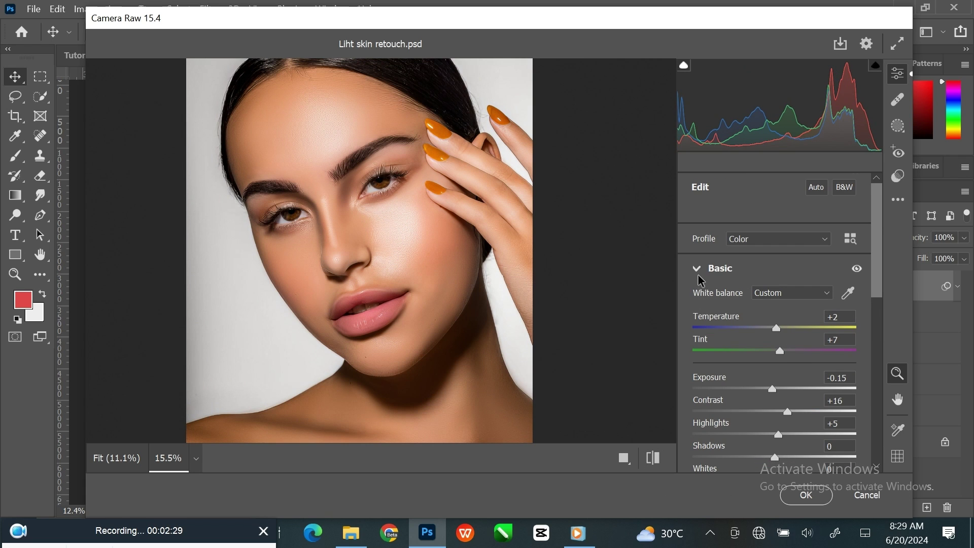
left_click(695, 271)
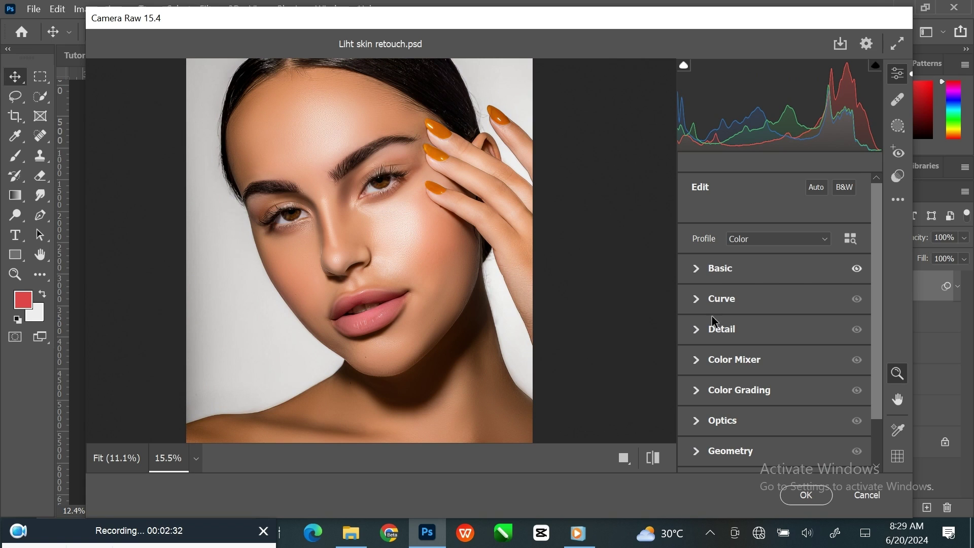
left_click(698, 330)
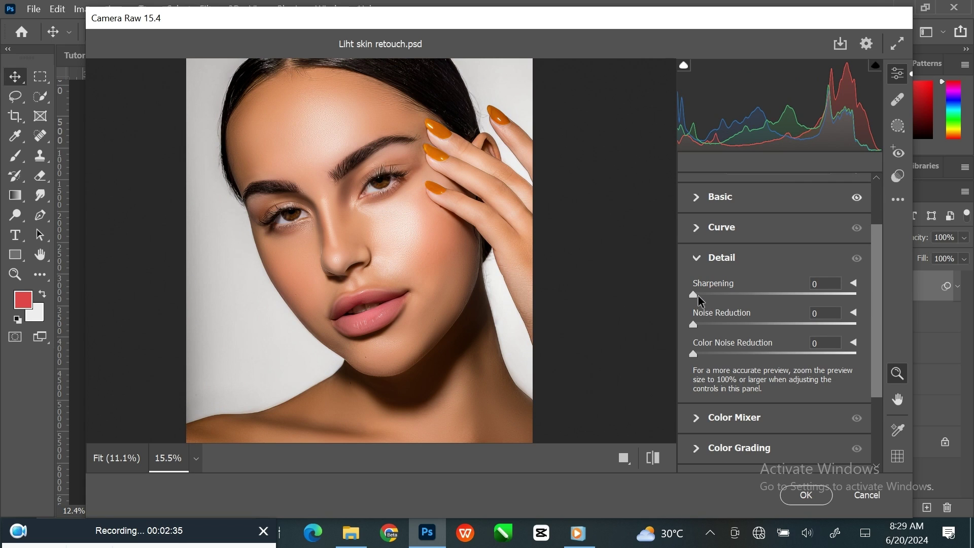
left_click_drag(698, 297, 738, 298)
left_click(827, 284)
left_click_drag(703, 329, 717, 328)
left_click(825, 313)
left_click(699, 259)
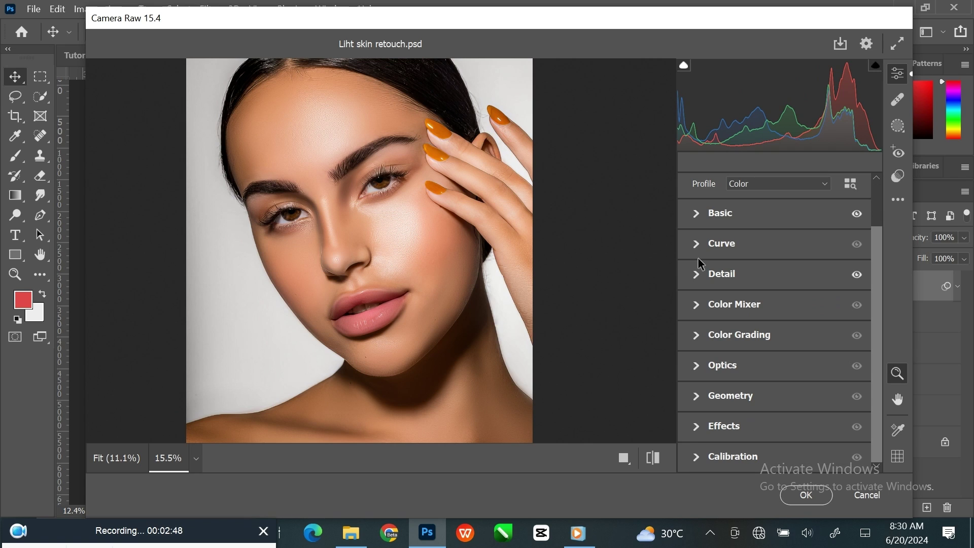
Color-grade the midtones to hue 50, saturation 11, the highlights to hue 54, saturation 16, and the shadows slightly towards blue
left_click(699, 336)
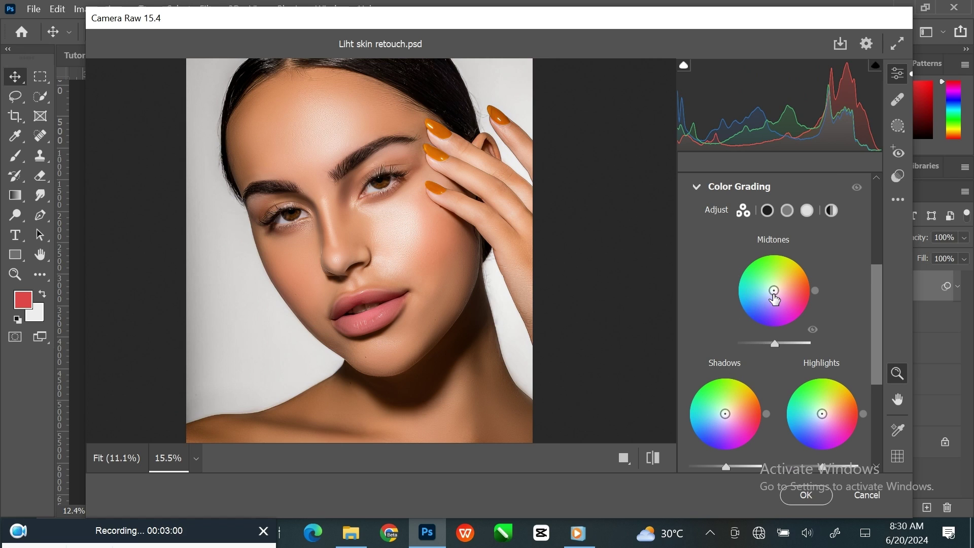
left_click_drag(776, 293, 776, 287)
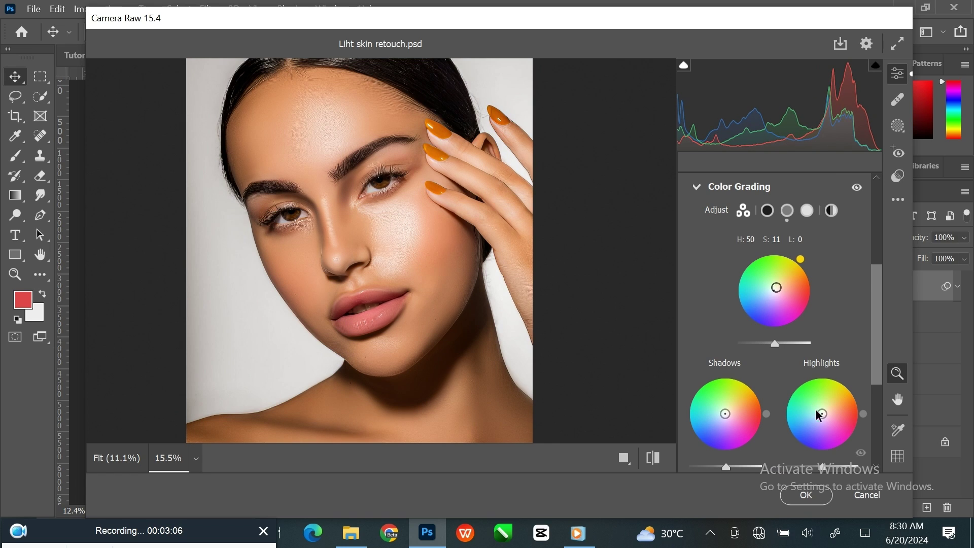
left_click_drag(826, 416, 825, 409)
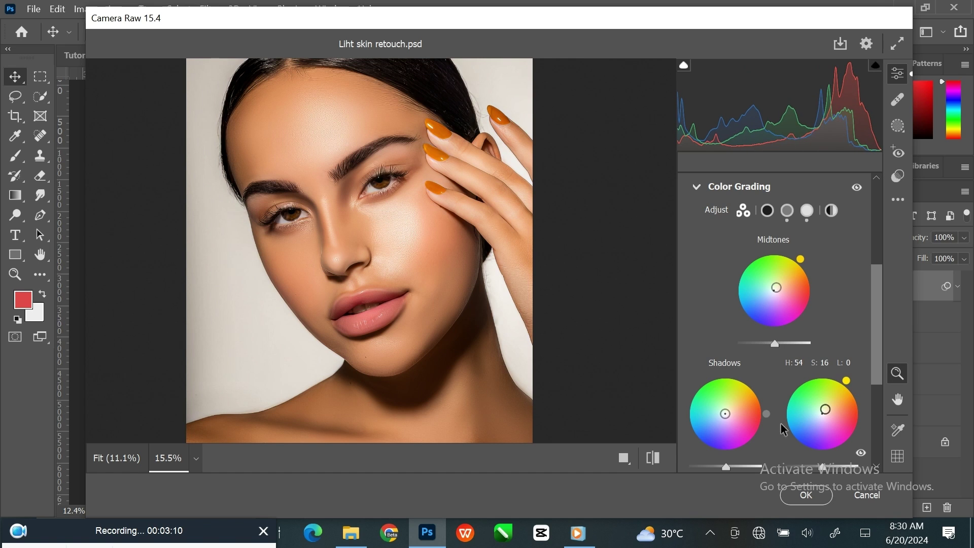
left_click_drag(726, 415, 722, 419)
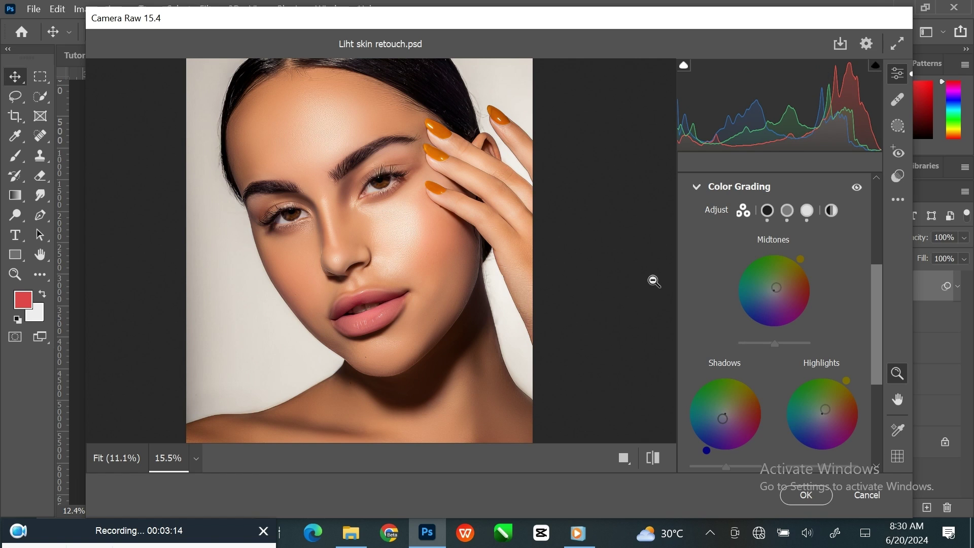
left_click(696, 186)
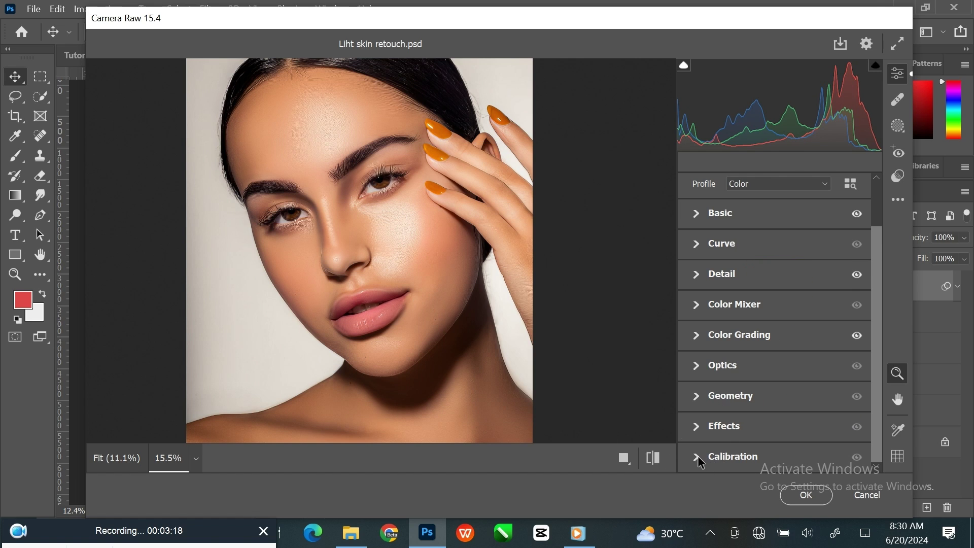
Add a grain amount of 5 in the Effects settings
left_click(701, 429)
left_click_drag(696, 402, 705, 401)
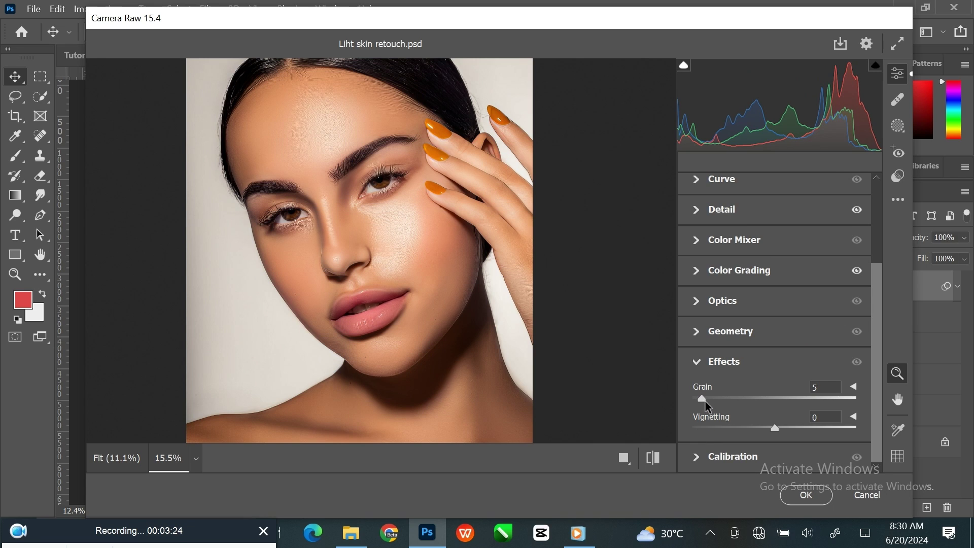
left_click(822, 388)
left_click(700, 364)
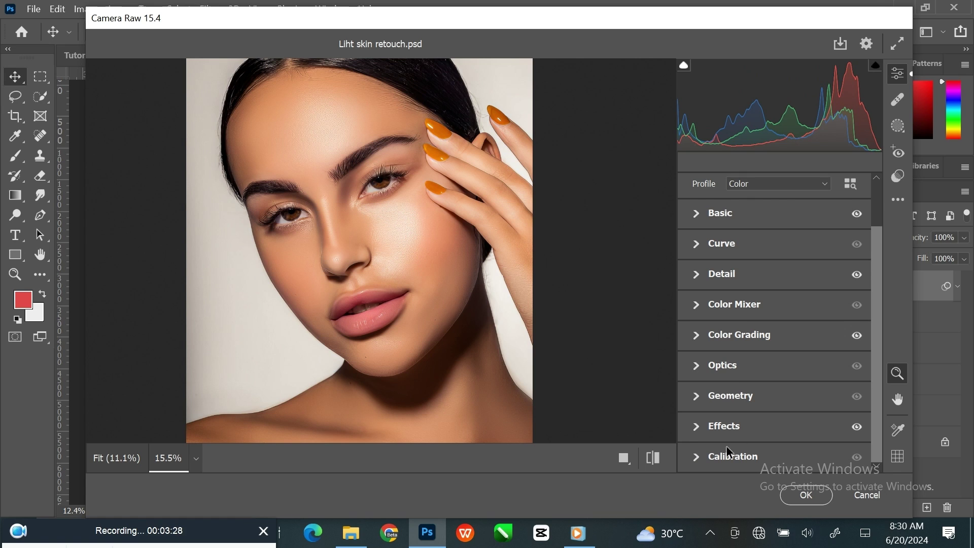
Shift the red primary hue to -3 in the Calibration settings
left_click(698, 455)
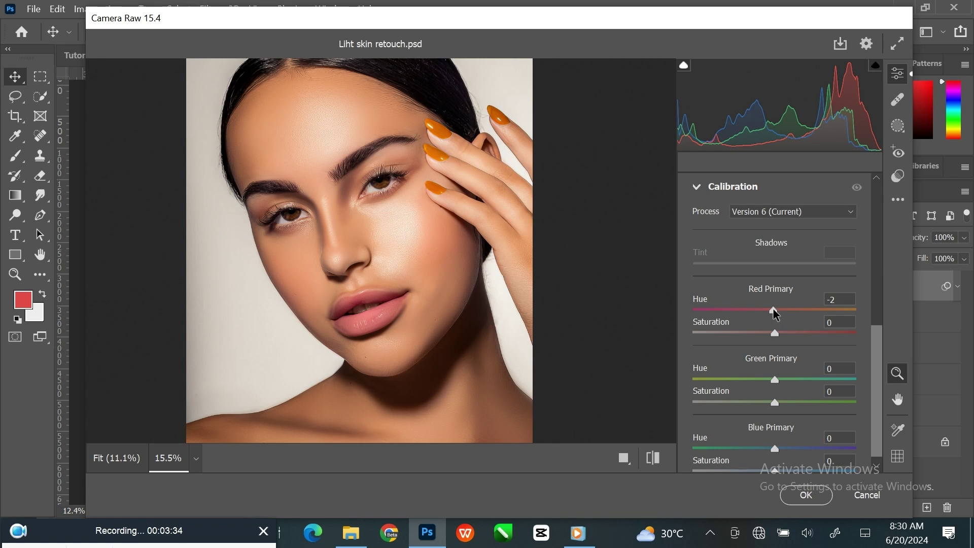
left_click_drag(774, 310, 772, 311)
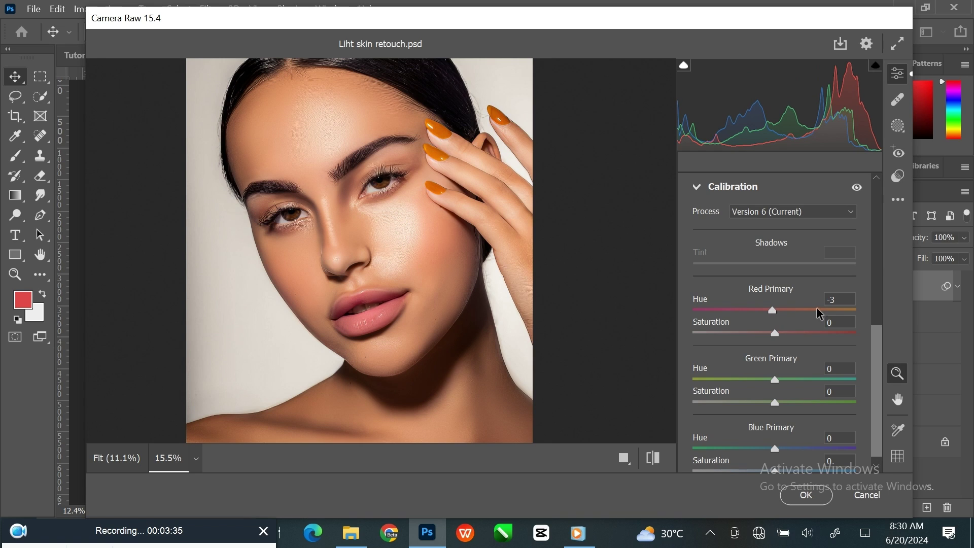
left_click(835, 299)
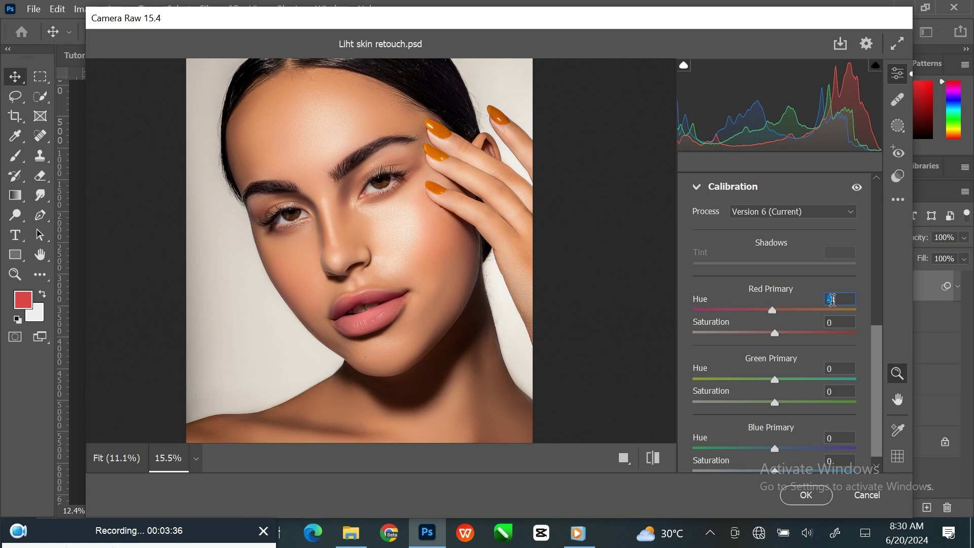
left_click(701, 192)
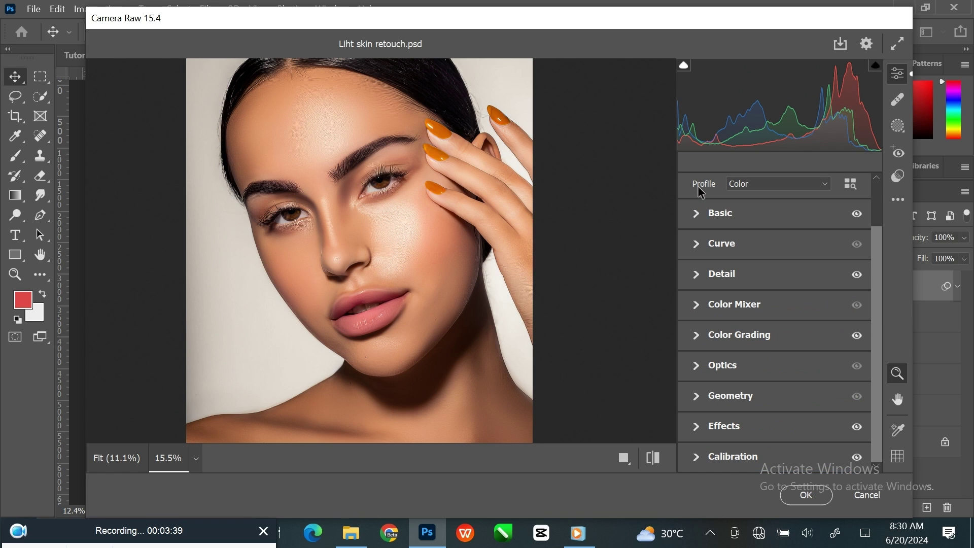
Compare the graded portrait with the original and apply the Camera Raw Filter to the smart object
left_click(654, 459)
left_click(654, 459)
left_click(811, 501)
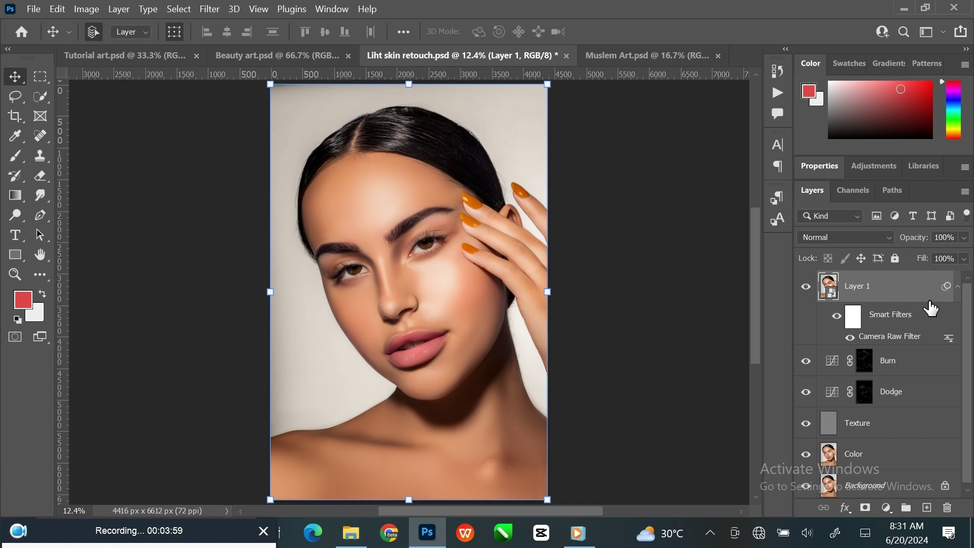
Collapse the smart filter list of Layer 1 and toggle the layer's visibility to compare before and after
left_click(956, 295)
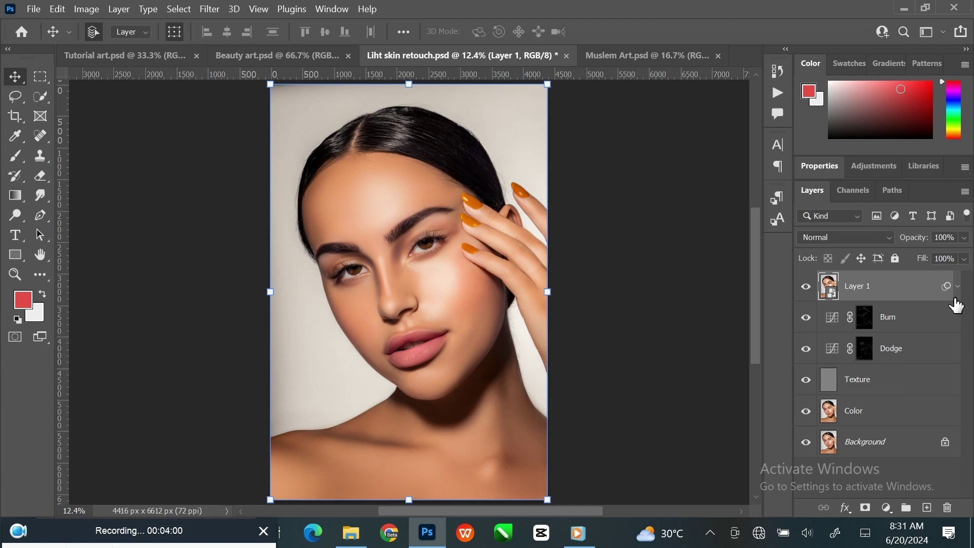
left_click(806, 287)
left_click(806, 286)
Add a new empty layer above Layer 1 and set its blend mode to Color
left_click(926, 508)
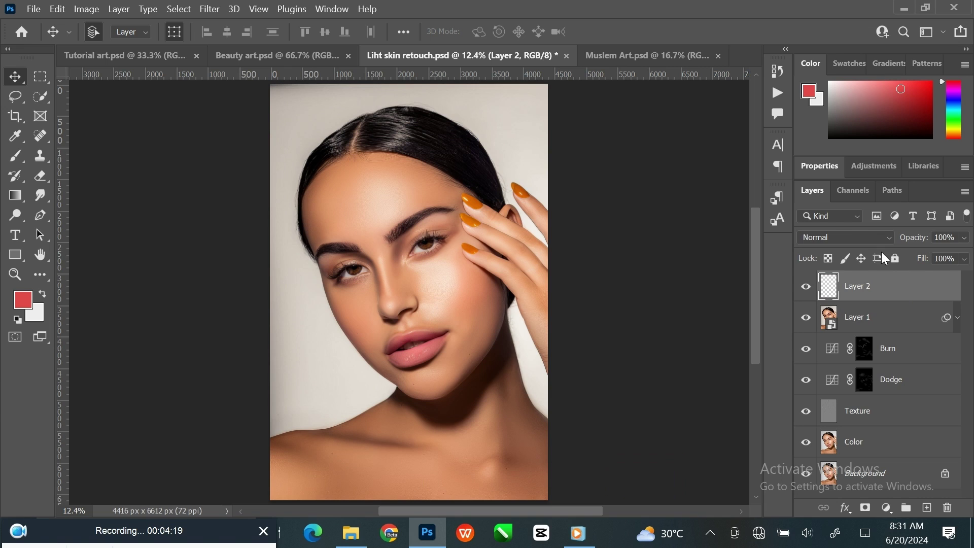
left_click(858, 237)
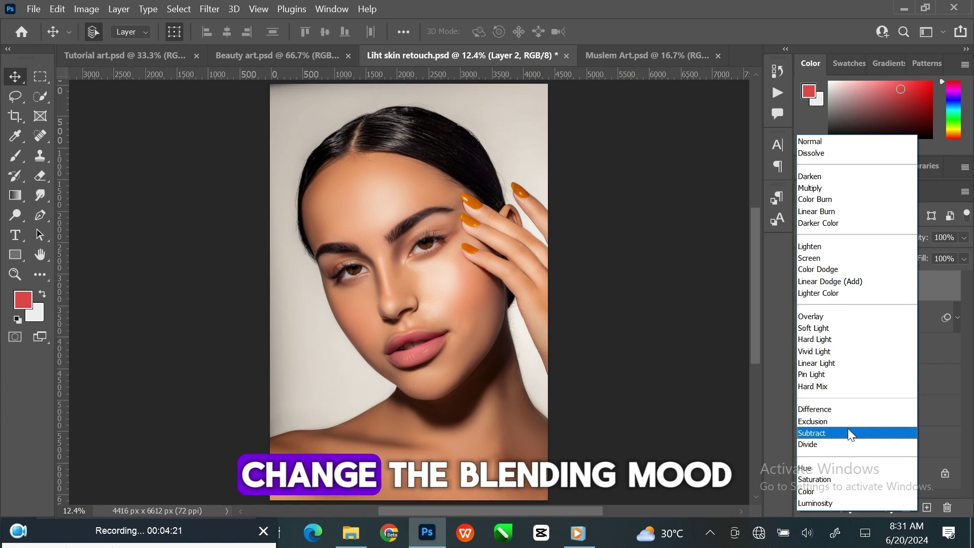
left_click(842, 488)
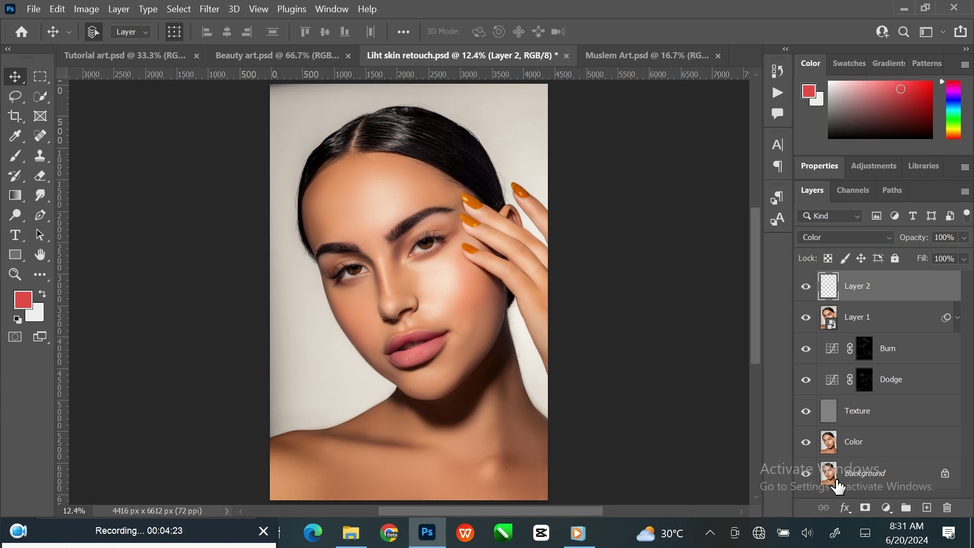
Set the foreground color to pure white (ffffff)
left_click(808, 92)
left_click_drag(629, 248, 550, 202)
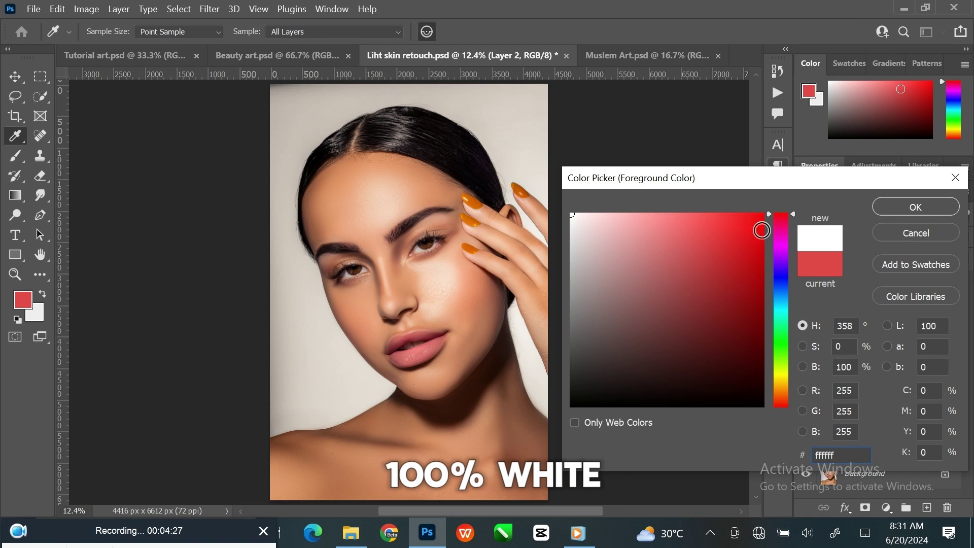
left_click(916, 207)
Activate the Brush tool with 100% opacity and 100% flow
left_click(15, 156)
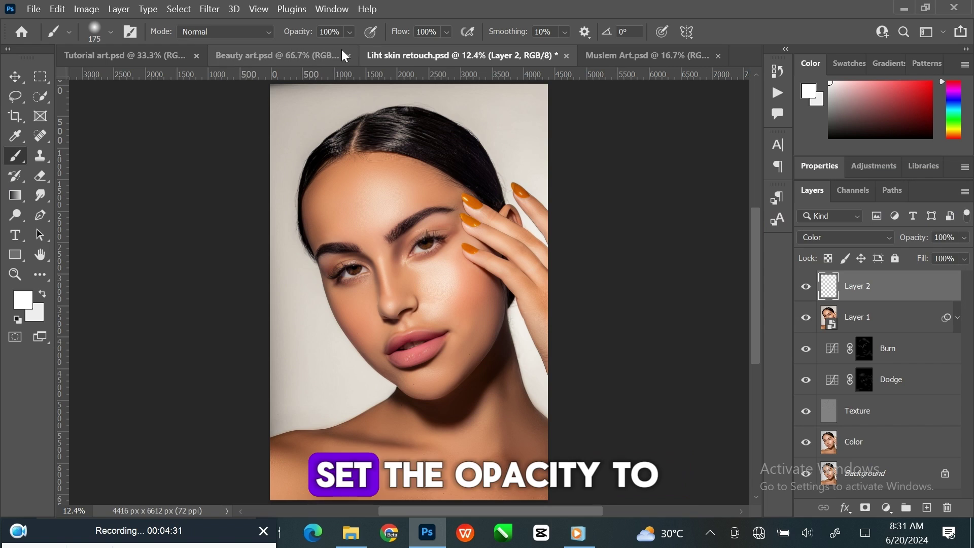
left_click(338, 32)
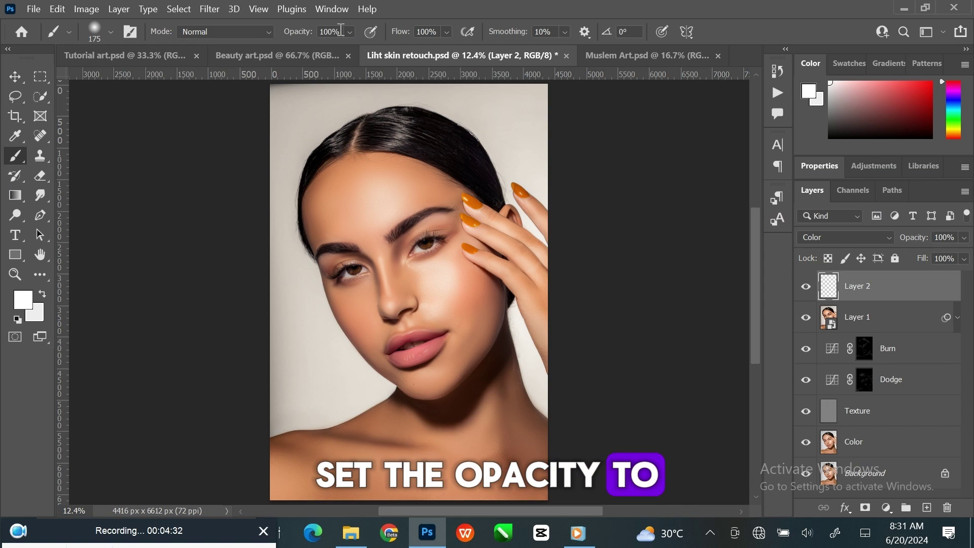
left_click(439, 32)
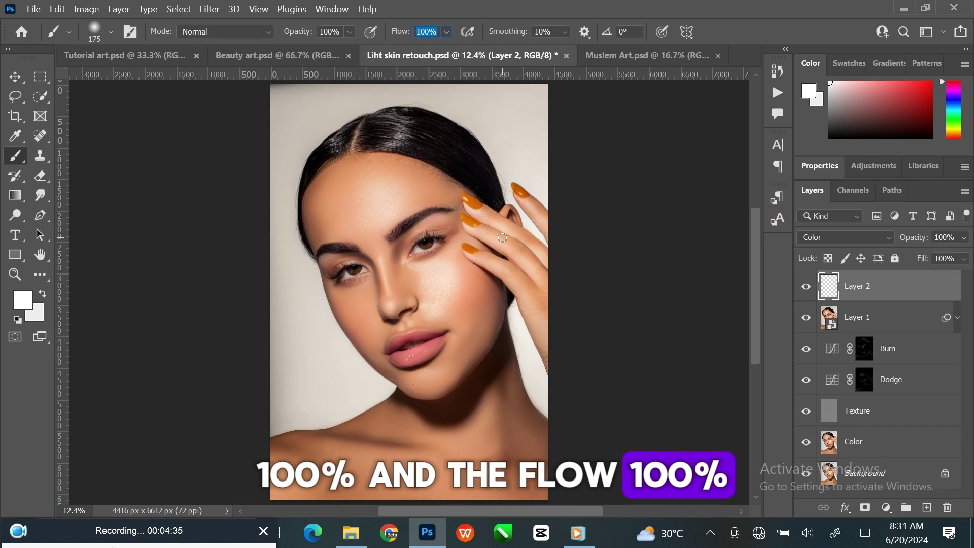
key("Return")
Reduce the brush size to 50 px and paint white over the outer eye white of the eye beside the hand
scroll(502, 256, "up", 1)
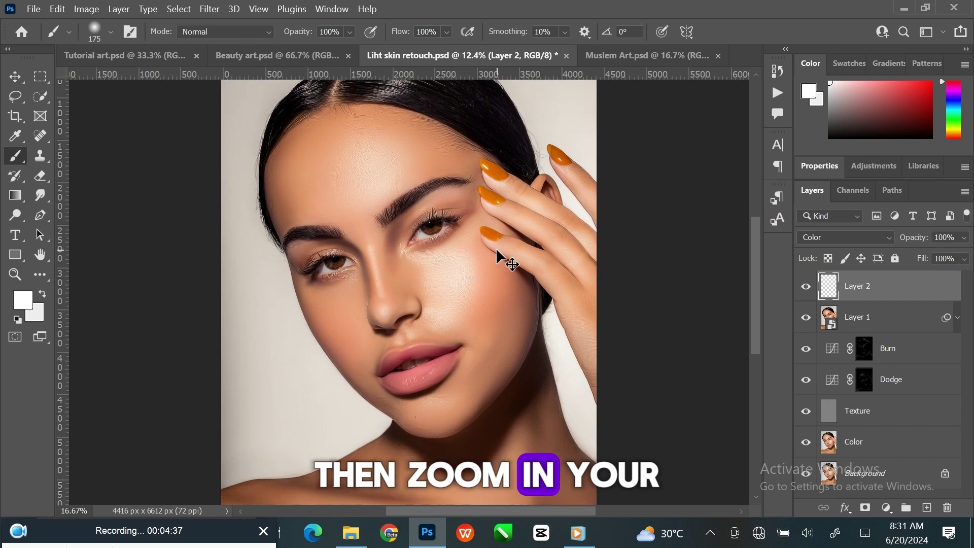
scroll(502, 257, "up", 2)
scroll(497, 252, "up", 3)
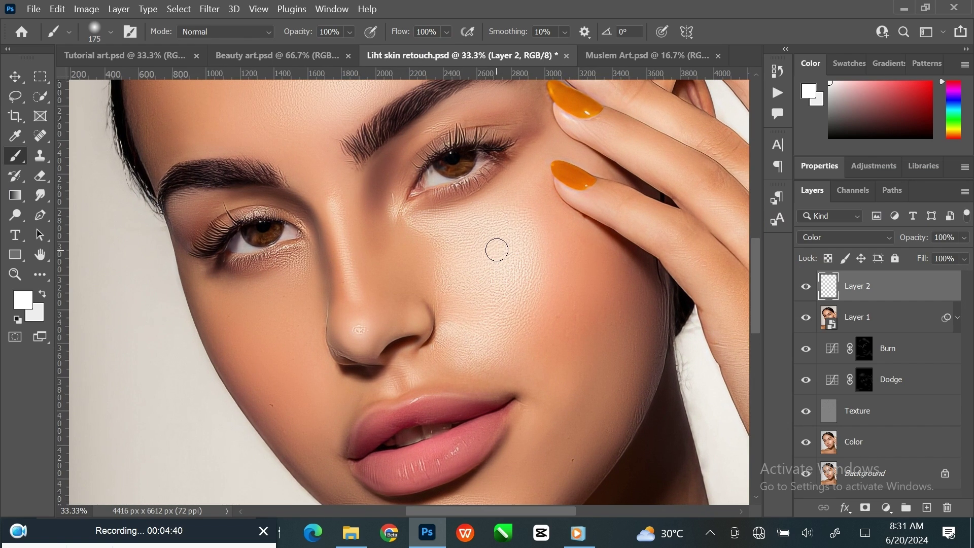
scroll(517, 303, "up", 1)
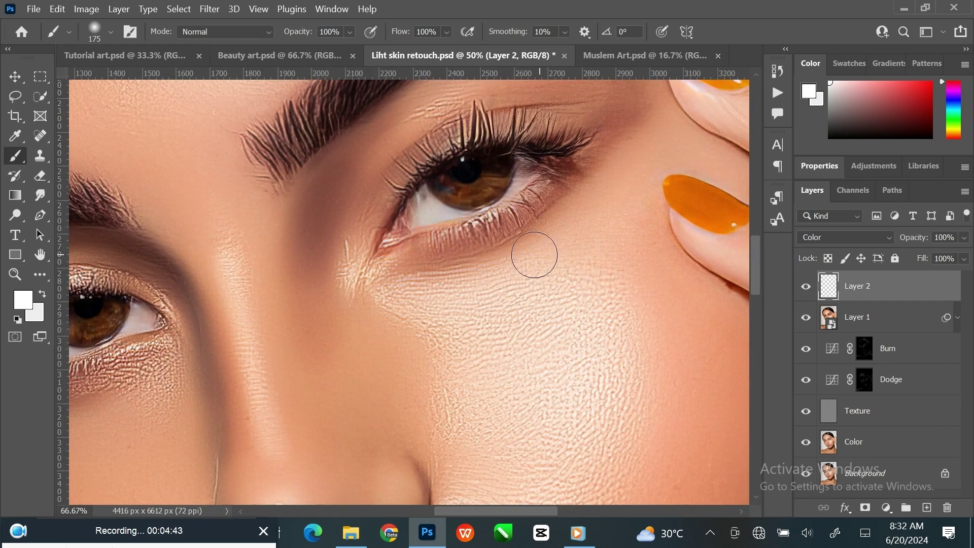
key("bracketleft")
key("bracketleft")
key("bracketleft")
key("bracketleft")
key("bracketleft")
key("bracketleft")
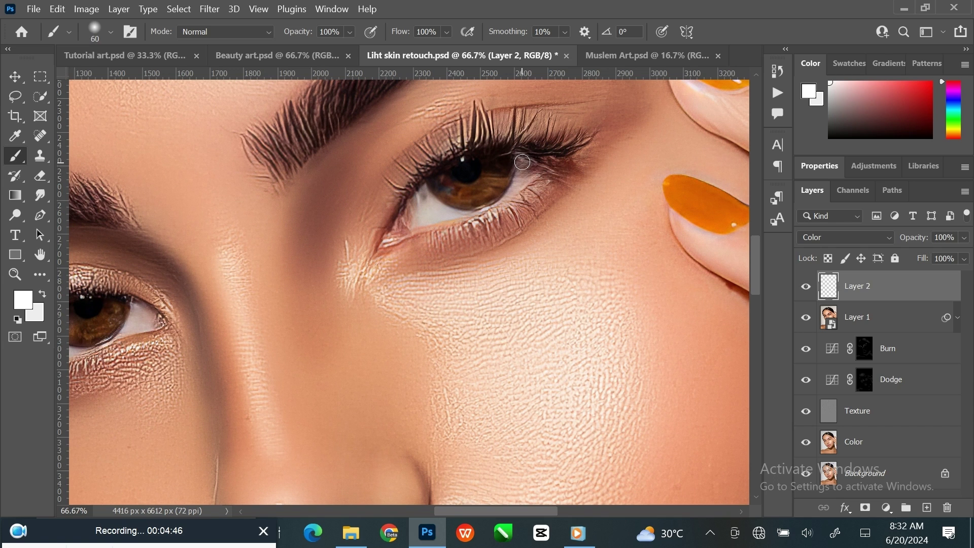
key("bracketleft")
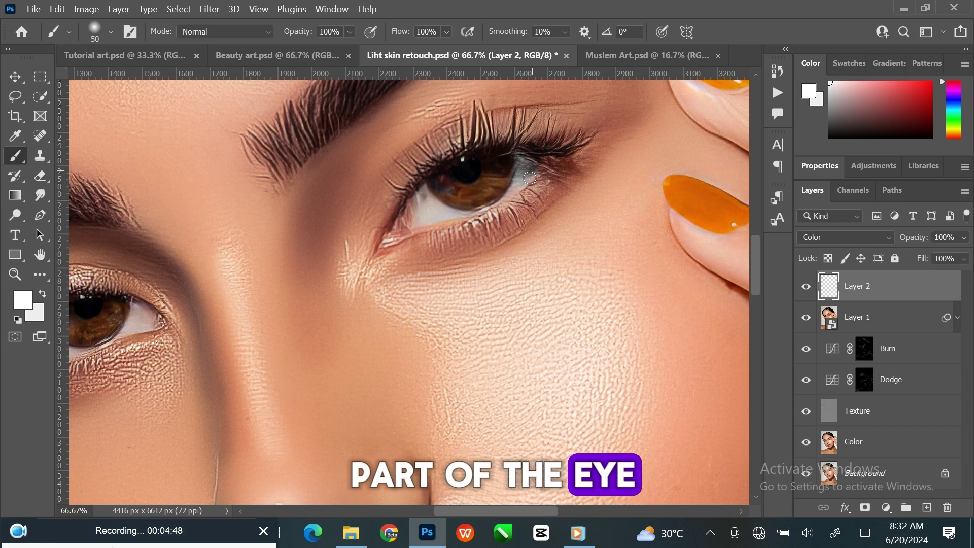
left_click_drag(522, 168, 518, 182)
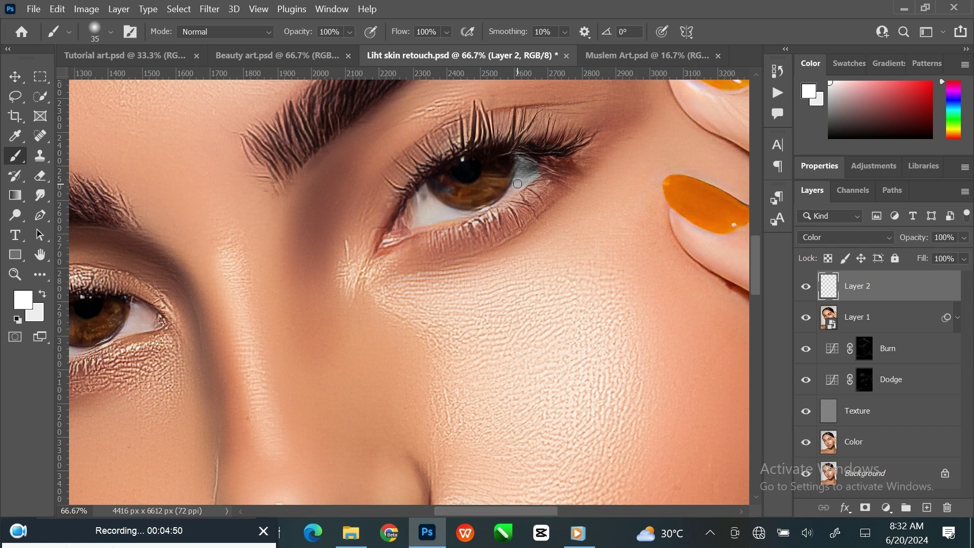
Adjust the brush size and paint white over the inner and lower eye white of the same eye
key("bracketleft")
key("bracketright")
key("bracketright")
key("bracketright")
left_click_drag(427, 202, 429, 211)
key("bracketleft")
key("bracketleft")
mouse_move(423, 217)
left_mouse_down()
mouse_move(413, 219)
mouse_move(424, 208)
mouse_move(452, 216)
left_mouse_up()
Paint white over the eye white on both sides of the iris in the other eye
scroll(452, 217, "left", 5)
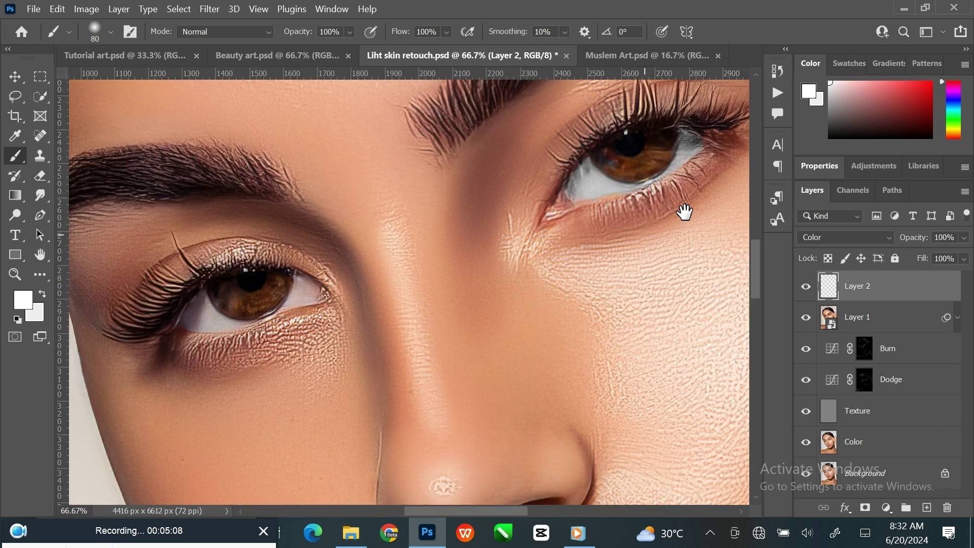
scroll(489, 355, "down", 1)
left_click_drag(244, 300, 217, 292)
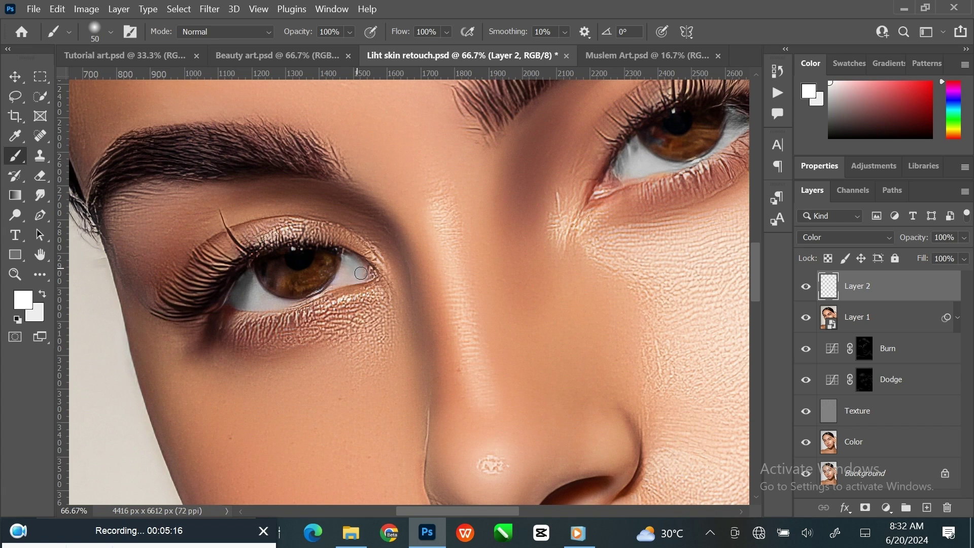
left_click_drag(360, 267, 349, 266)
Reduce the brush size to 45 px, paint white over the visible teeth, and enlarge it to 70 px to finish them
key("ctrl+minus")
scroll(567, 271, "down", 3)
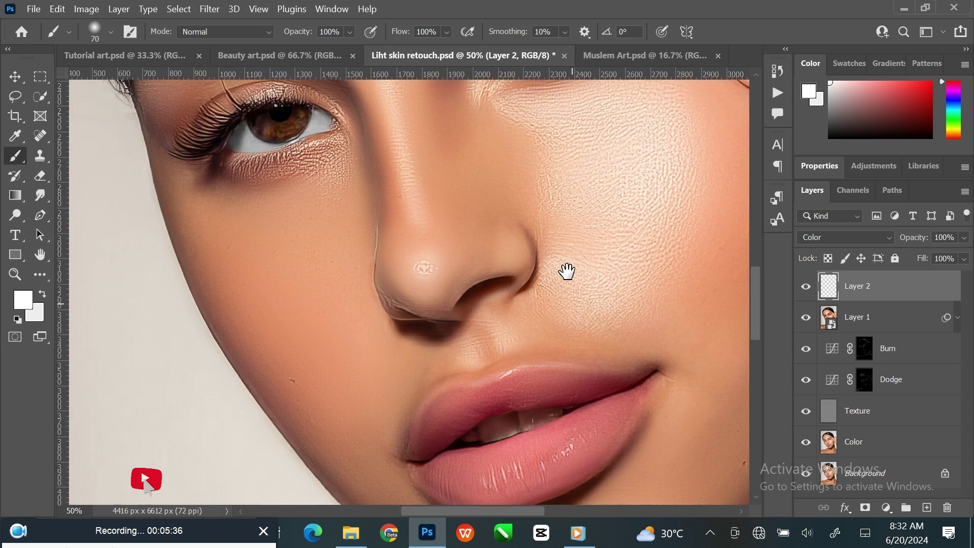
scroll(566, 271, "down", 2)
scroll(550, 311, "right", 2)
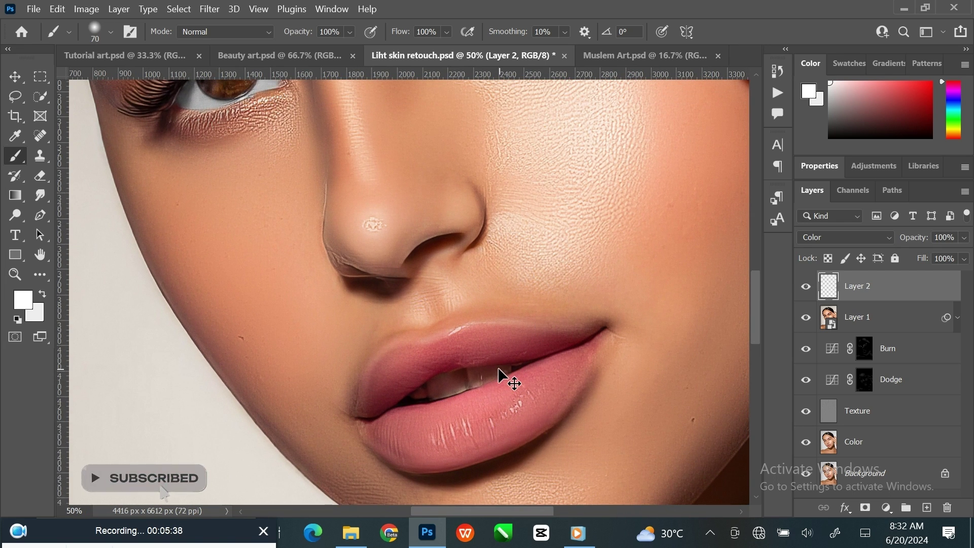
key("ctrl+plus")
key("bracketleft")
key("bracketleft")
key("bracketleft")
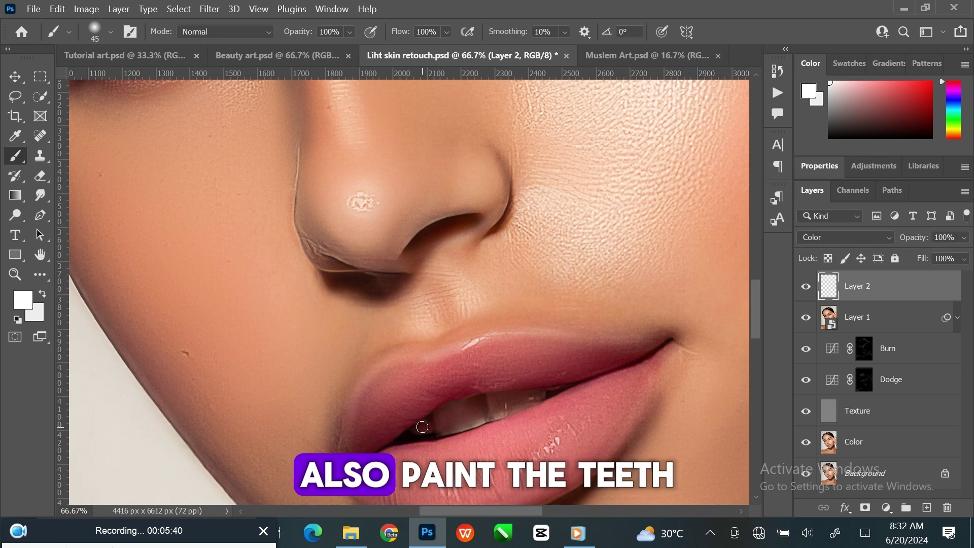
left_click_drag(422, 427, 419, 429)
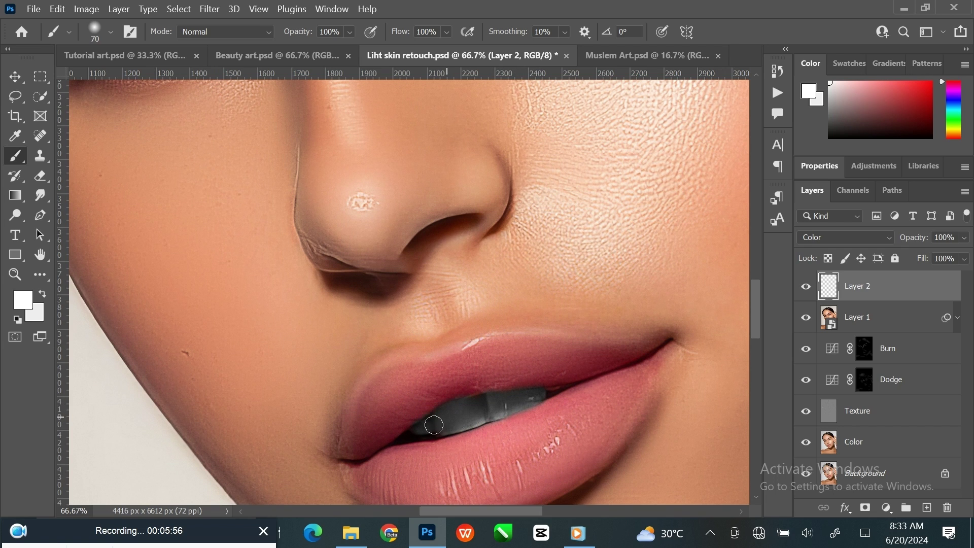
left_click_drag(515, 400, 482, 408)
Add a new empty layer above Layer 2 and set the brush's foreground color to reddish brown (892e00)
key("ctrl+minus")
key("ctrl+minus")
key("ctrl+minus")
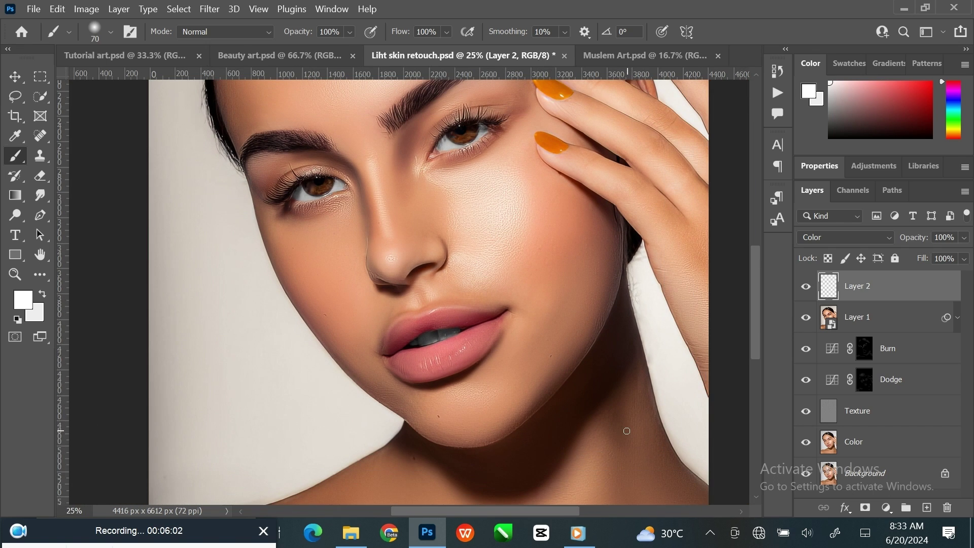
left_click_drag(559, 304, 563, 380)
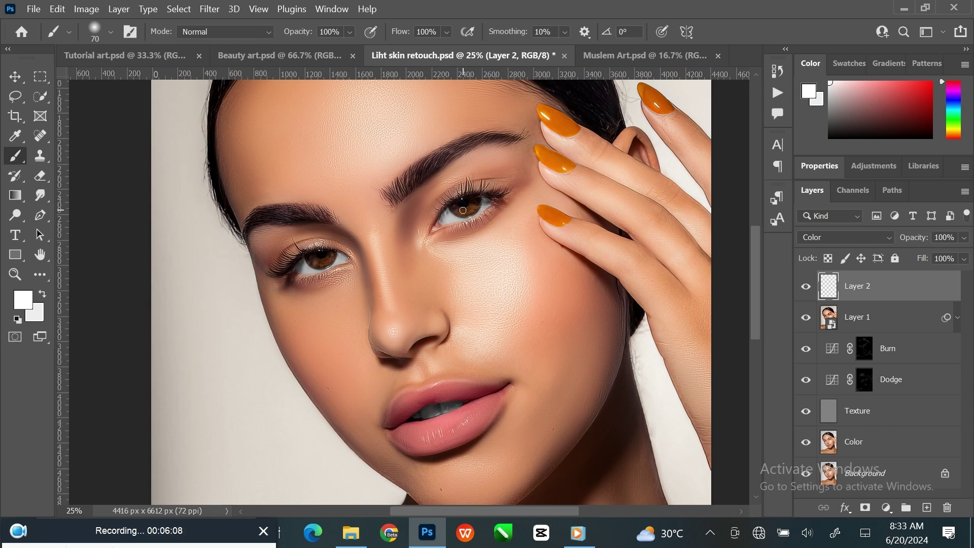
left_click(927, 508)
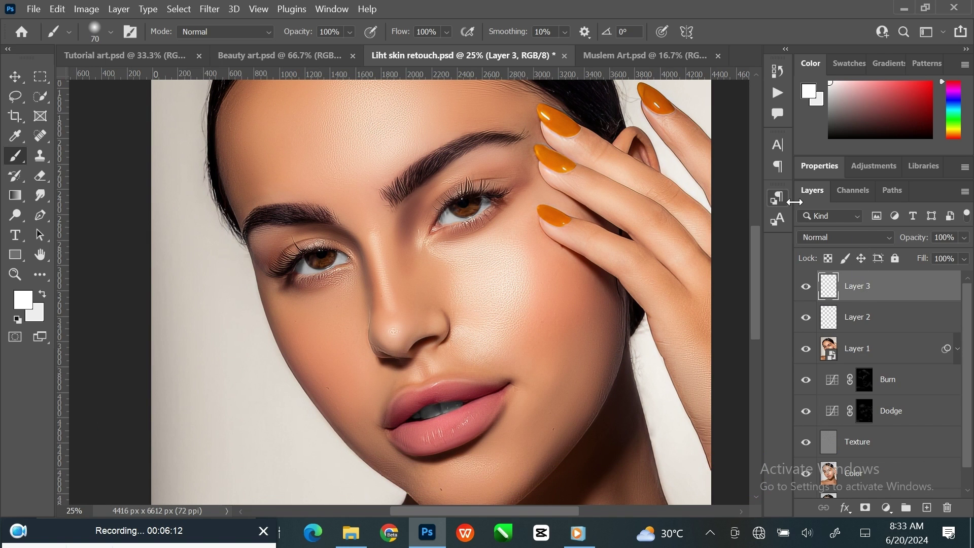
left_click(809, 93)
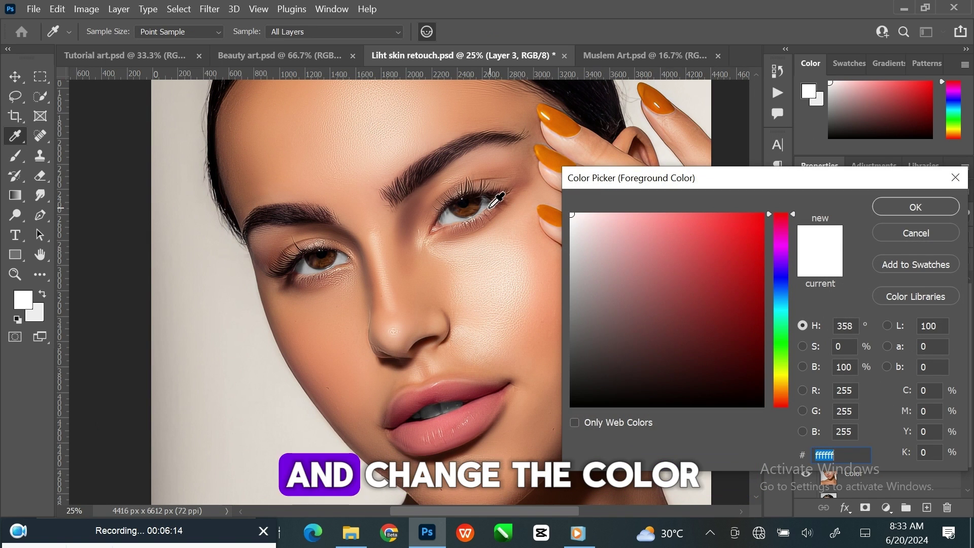
left_click(542, 241)
left_click_drag(739, 313, 769, 304)
double_click(858, 458)
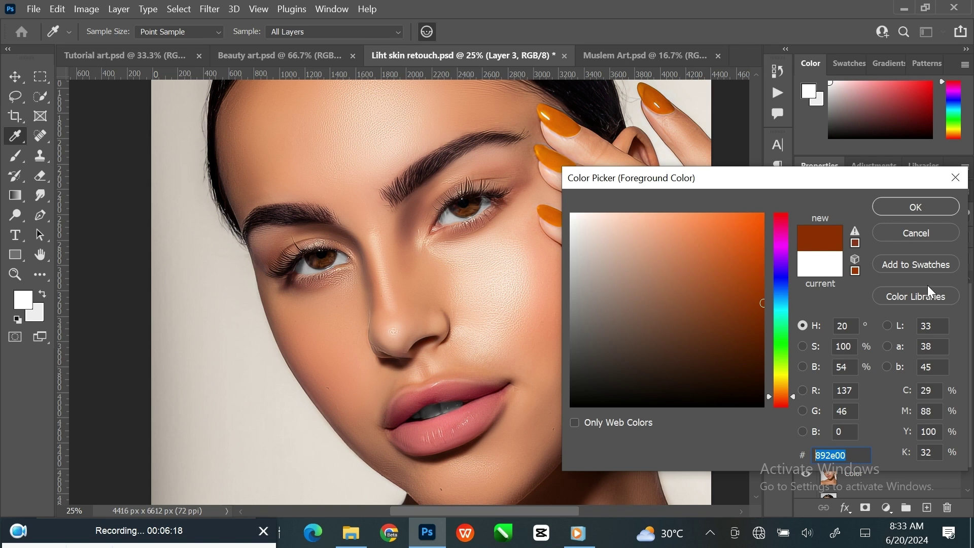
left_click(916, 207)
key("b")
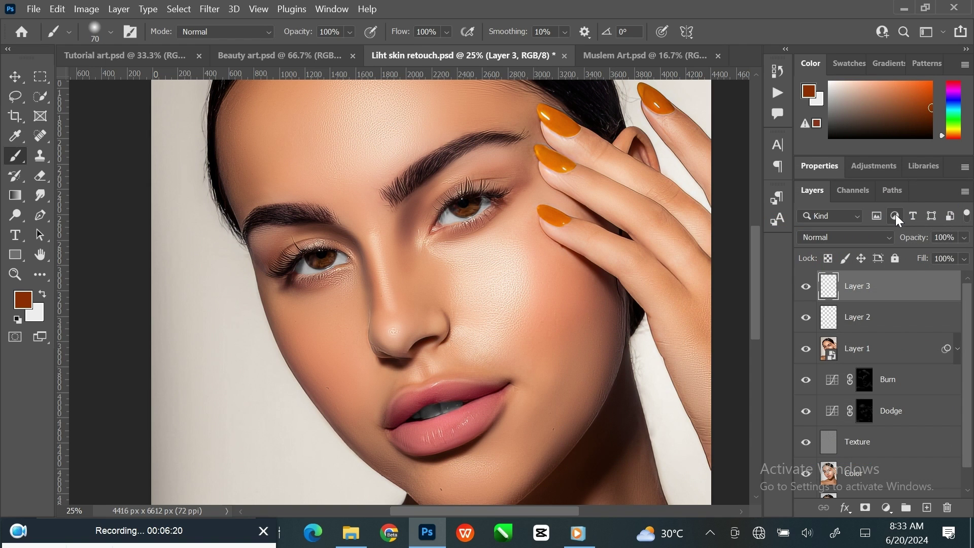
Set Layer 3's blend mode to Color and paint the reddish brown over both irises
left_click(862, 236)
left_click(848, 486)
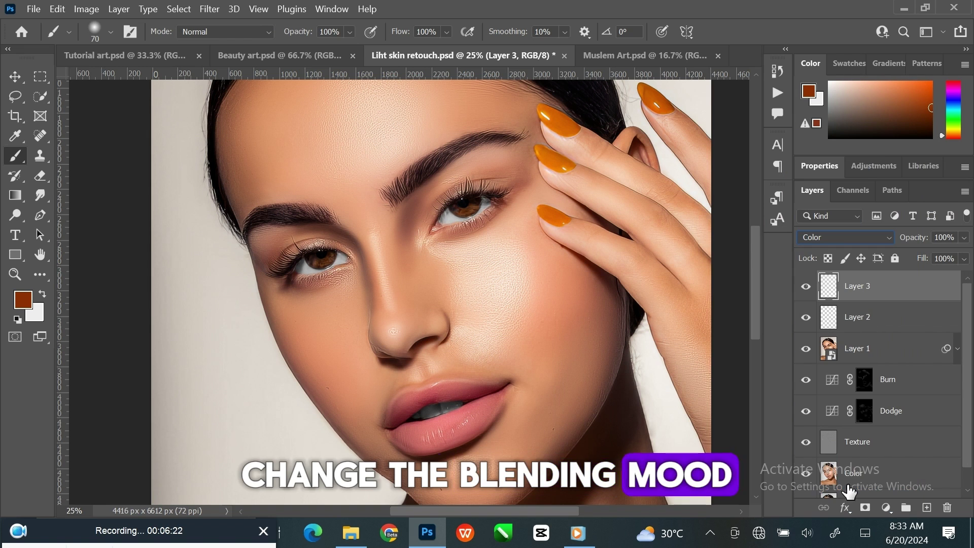
key("ctrl+plus")
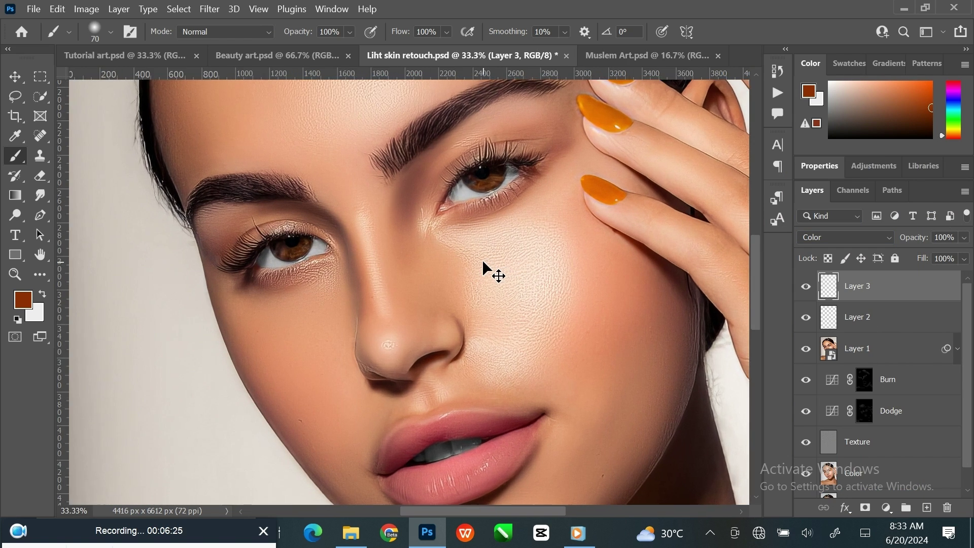
key("ctrl+plus")
mouse_move(516, 119)
left_mouse_down()
mouse_move(511, 128)
mouse_move(524, 127)
mouse_move(544, 109)
mouse_move(502, 130)
left_mouse_up()
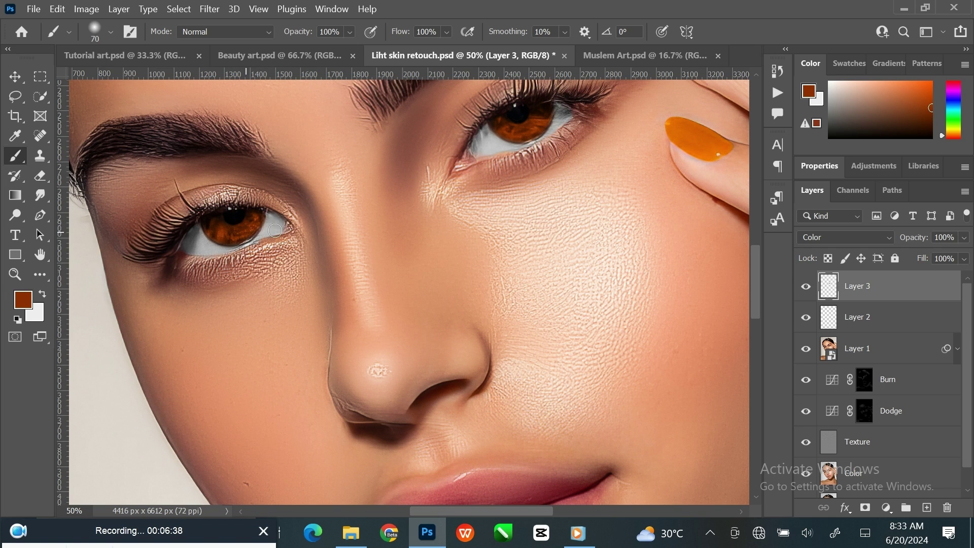
Lower Layer 3's opacity to 45% and toggle its visibility to compare before and after
scroll(498, 283, "down", 4)
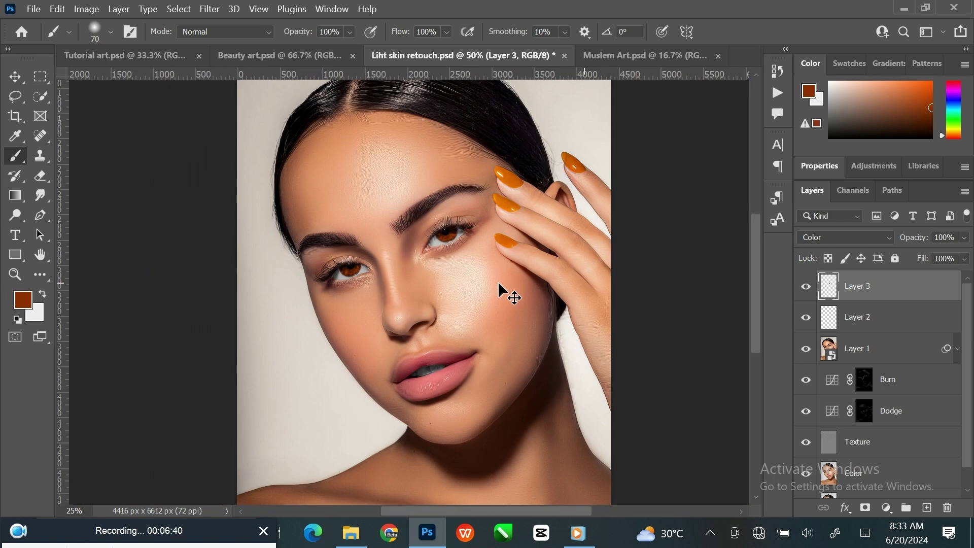
left_click(963, 237)
left_click_drag(954, 256, 923, 257)
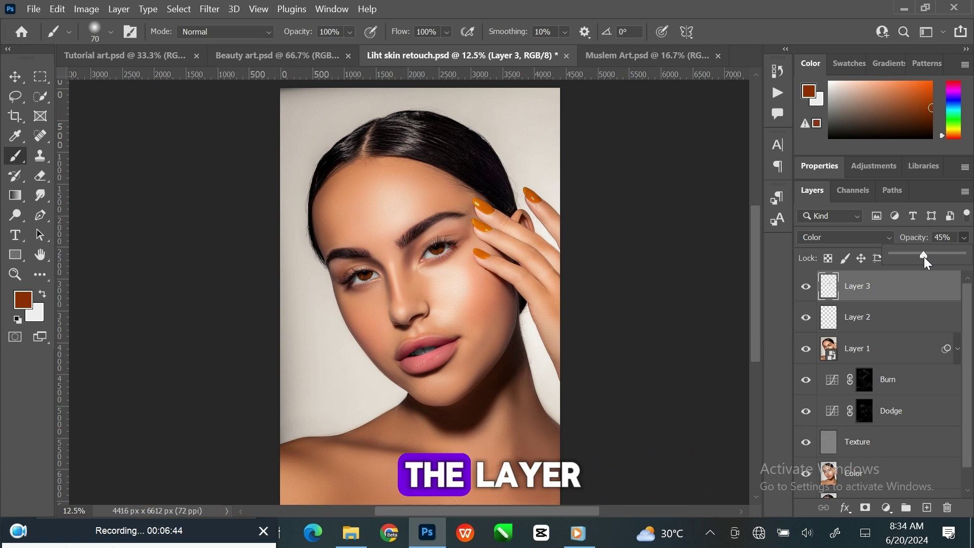
left_click(807, 287)
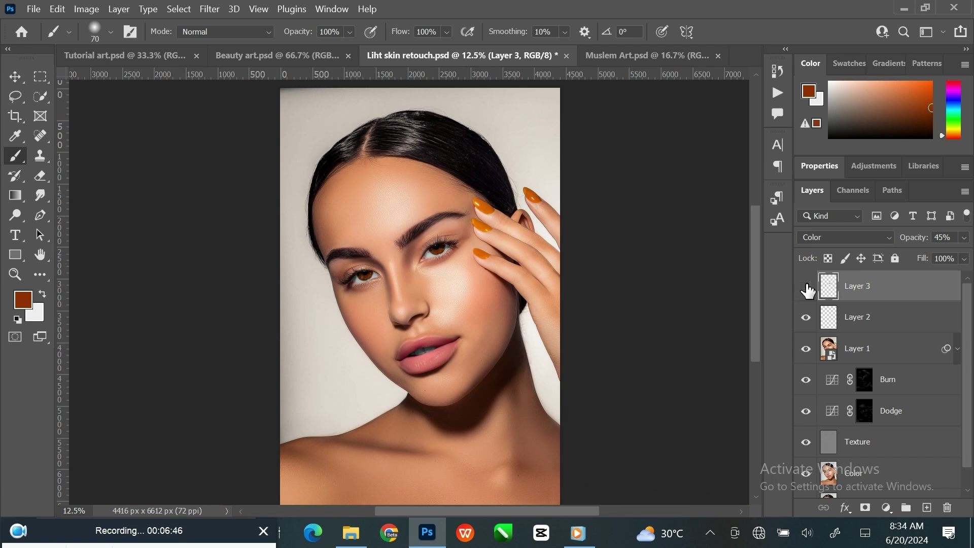
left_click(806, 288)
Add a new empty layer above Layer 3 and set the brush's foreground color to red (d3444e)
left_click(927, 507)
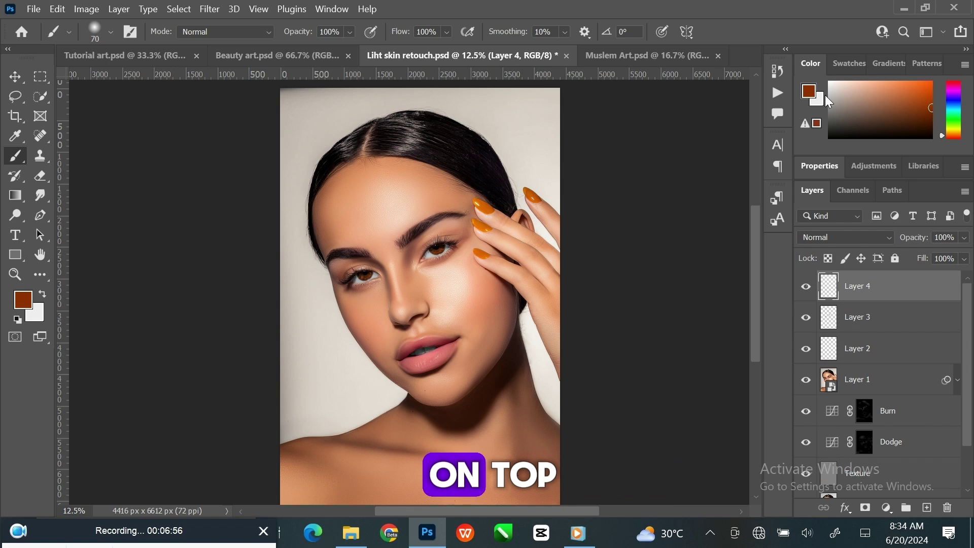
left_click(810, 92)
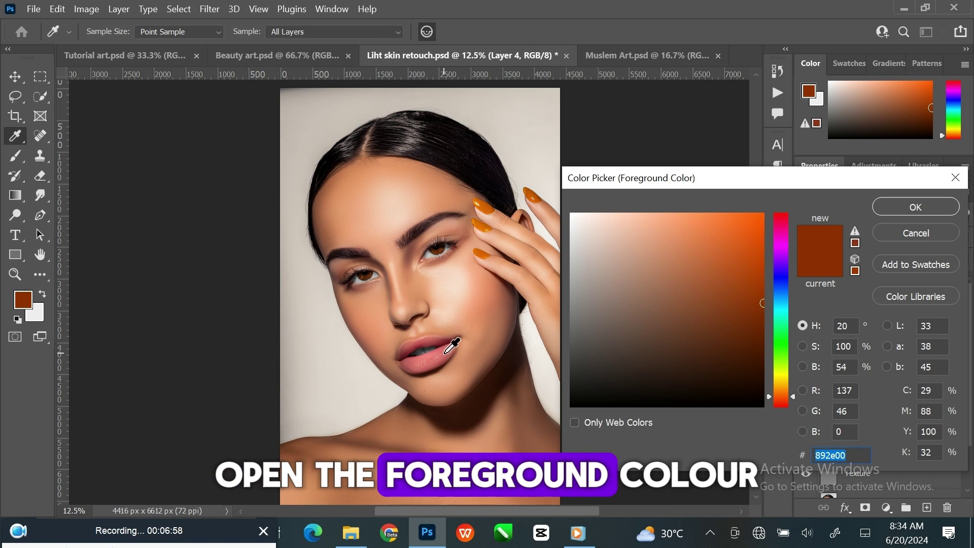
left_click(455, 348)
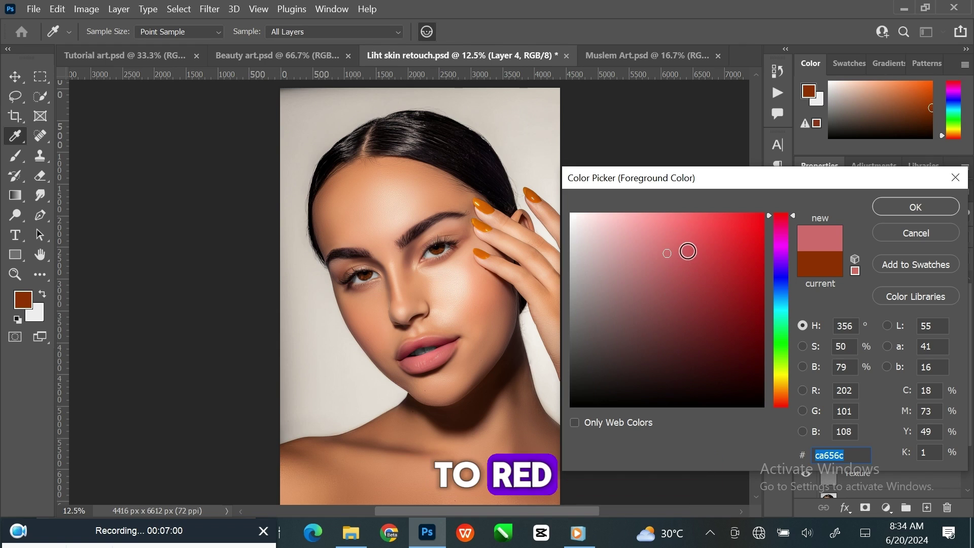
left_click(701, 248)
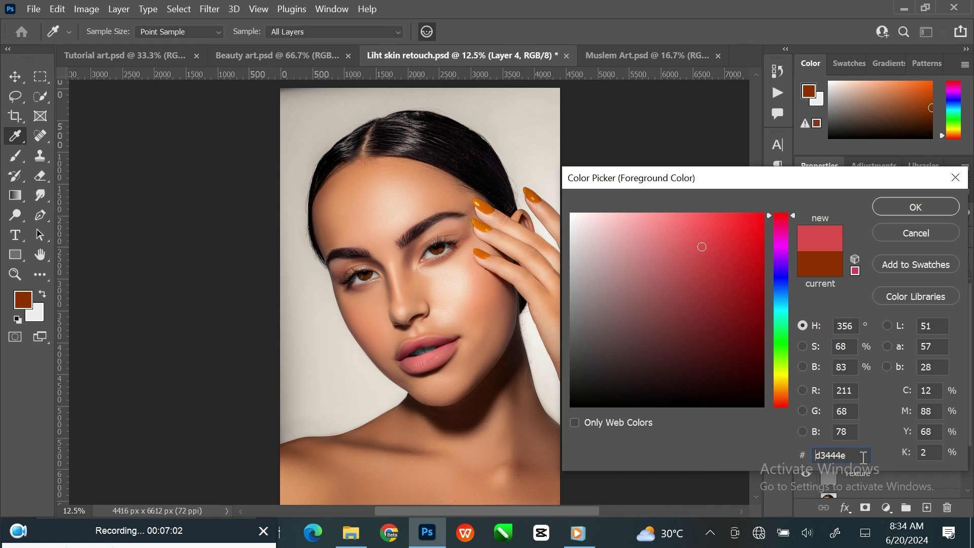
left_click_drag(863, 457, 791, 457)
left_click(916, 207)
key("b")
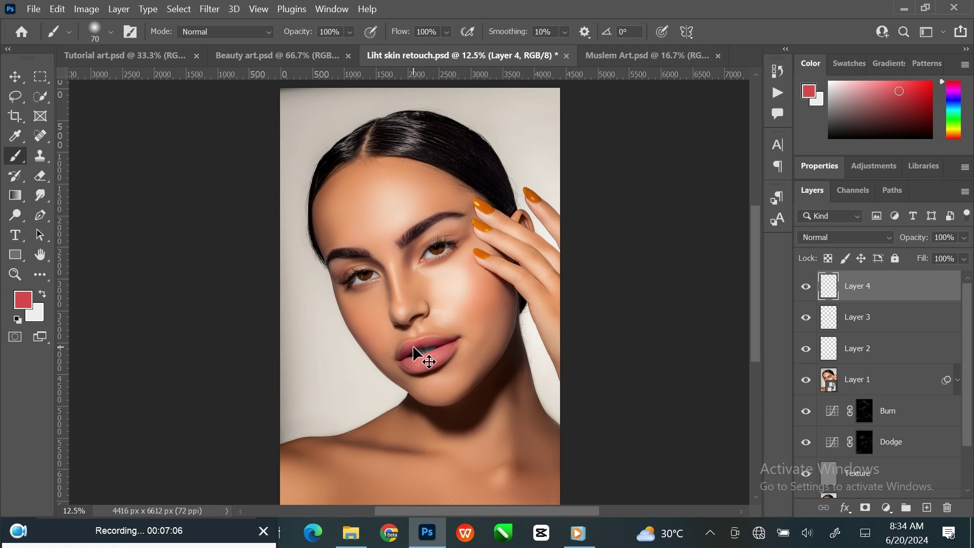
Paint the red over the whole upper lip on Layer 4 with a soft brush of about 80 to 100 px
scroll(413, 350, "up", 4)
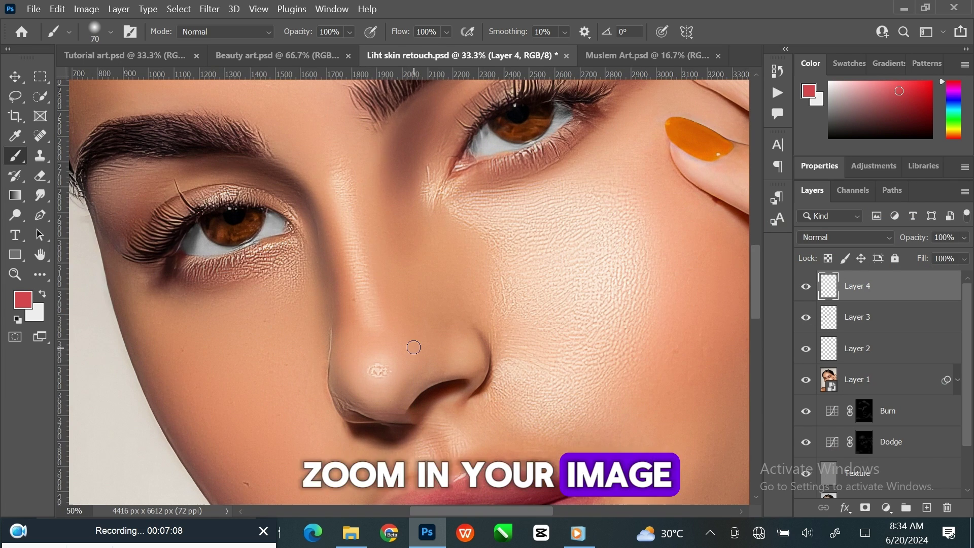
left_click_drag(533, 379, 455, 206)
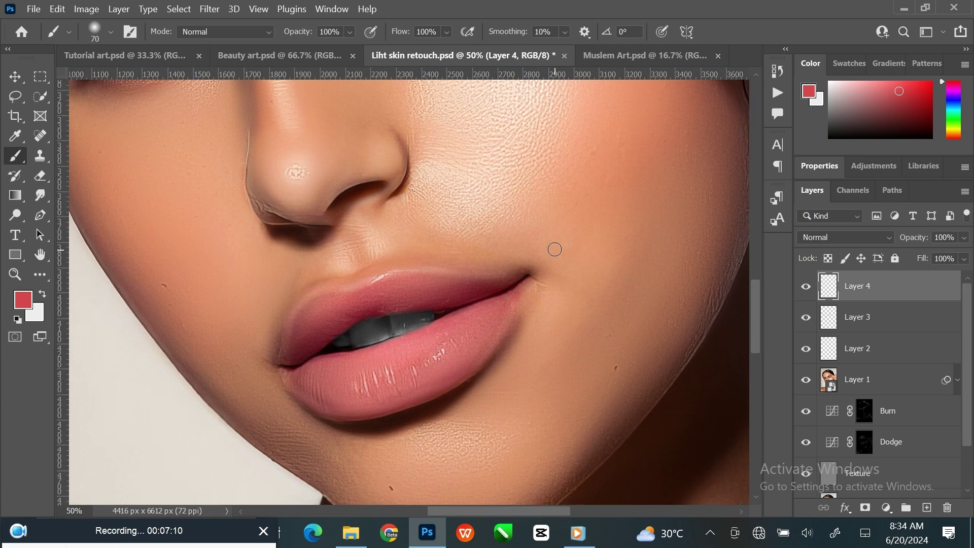
scroll(554, 256, "up", 1)
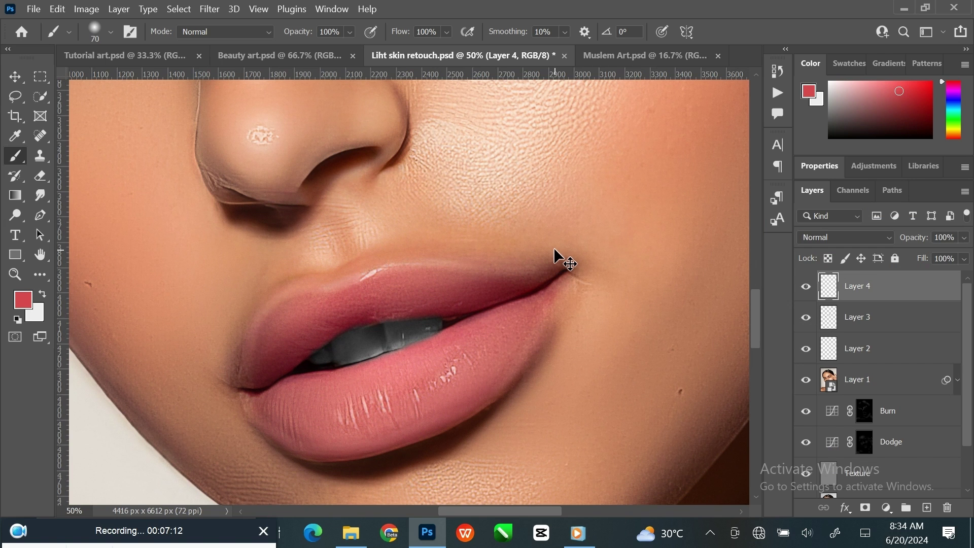
scroll(553, 256, "up", 1)
key("bracketright")
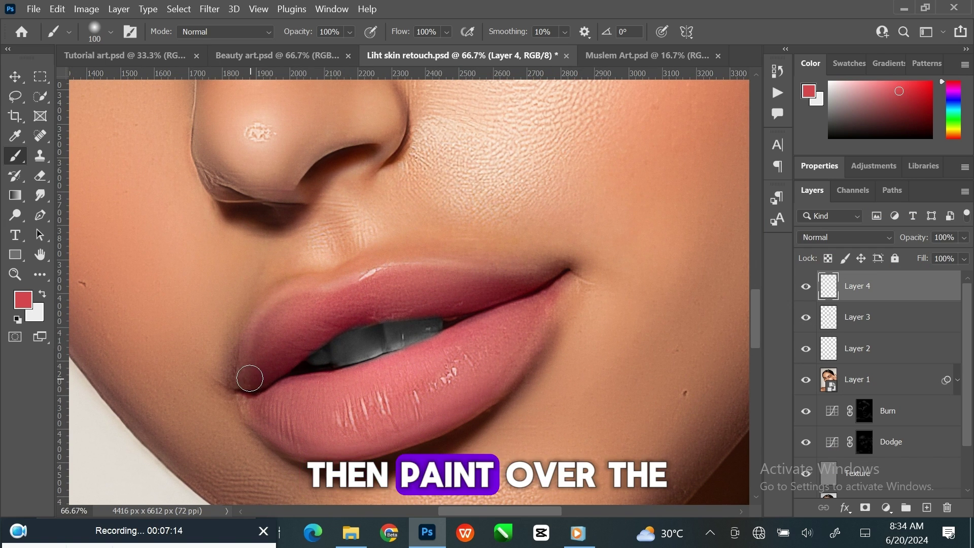
mouse_move(251, 375)
left_mouse_down()
mouse_move(307, 325)
mouse_move(314, 332)
mouse_move(372, 301)
mouse_move(475, 298)
left_mouse_up()
key("bracketleft")
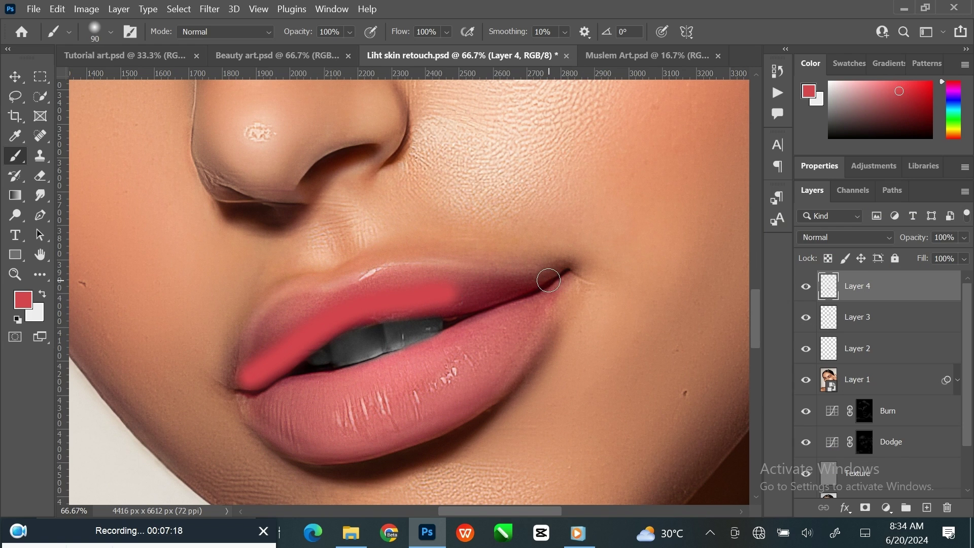
left_click_drag(549, 276, 426, 305)
key("bracketright")
key("bracketright")
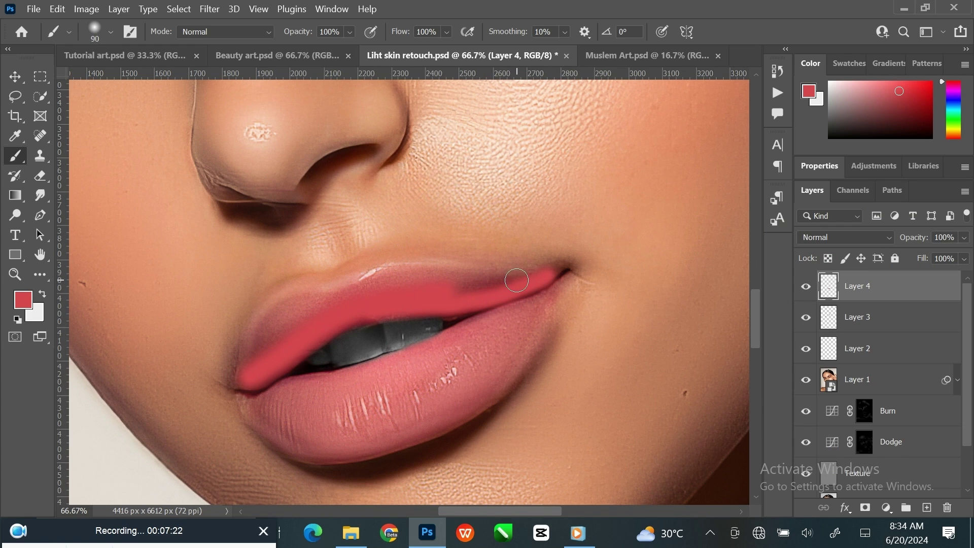
mouse_move(534, 276)
left_mouse_down()
mouse_move(441, 273)
mouse_move(369, 280)
mouse_move(284, 310)
mouse_move(258, 345)
left_mouse_up()
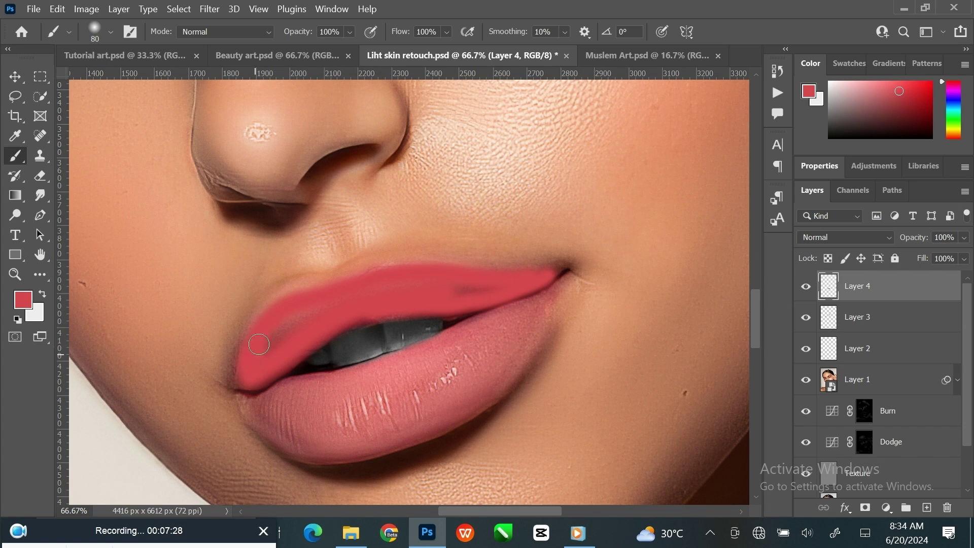
mouse_move(284, 308)
left_mouse_down()
mouse_move(306, 297)
mouse_move(312, 316)
left_mouse_up()
key("bracketright")
key("bracketright")
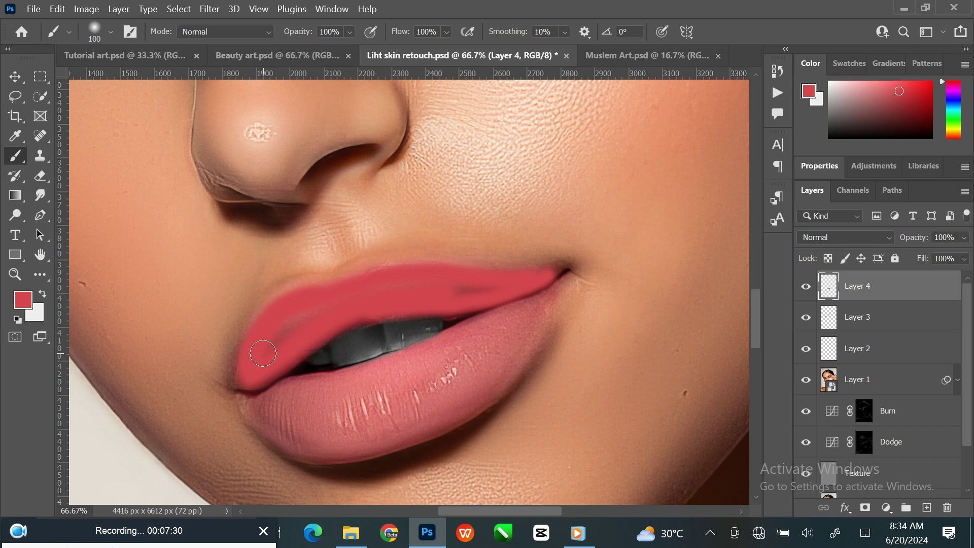
key("bracketleft")
mouse_move(512, 287)
left_mouse_down()
mouse_move(463, 287)
mouse_move(496, 285)
left_mouse_up()
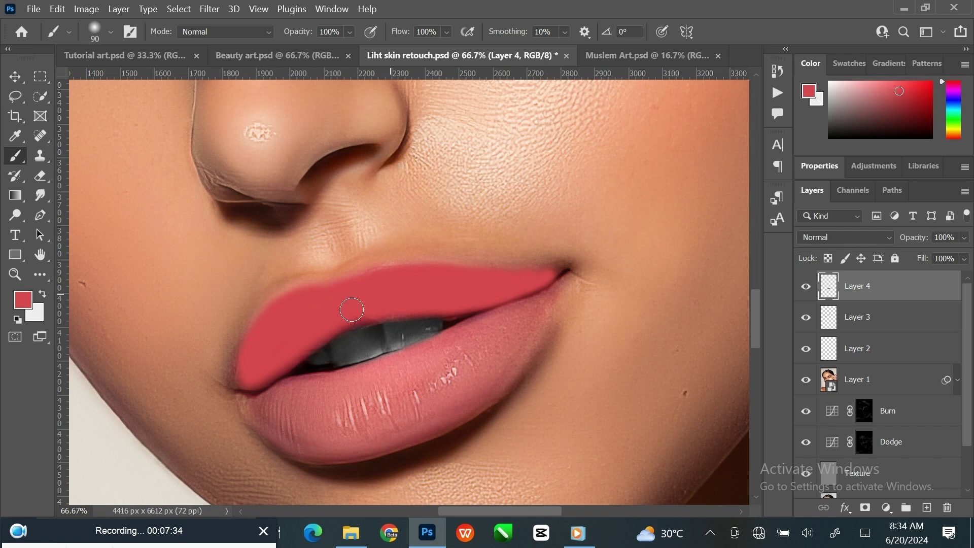
Paint the red over the lower lip, outlining its edges at 90 px and filling the middle at 150 px
mouse_move(257, 404)
left_mouse_down()
mouse_move(422, 356)
mouse_move(557, 288)
mouse_move(485, 399)
left_mouse_up()
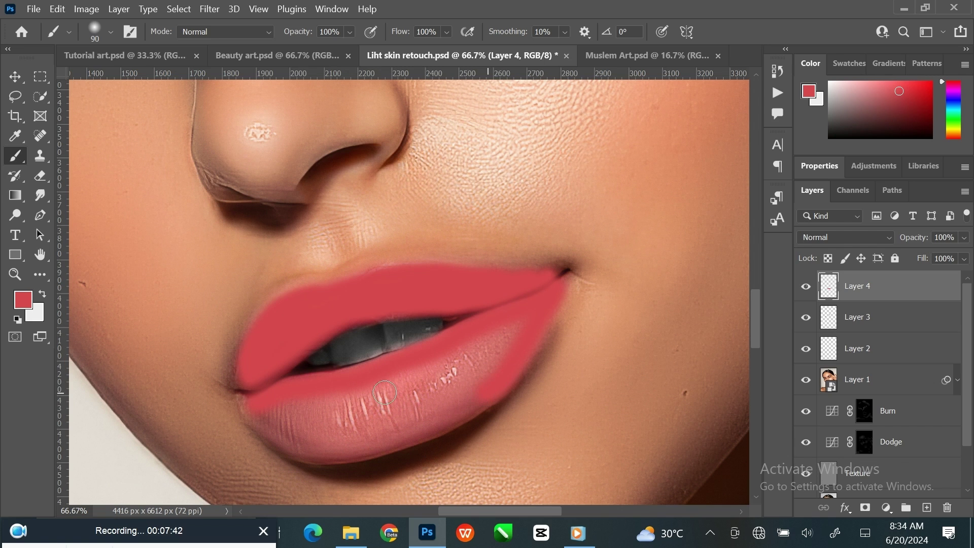
mouse_move(255, 403)
left_mouse_down()
mouse_move(302, 444)
mouse_move(363, 446)
mouse_move(424, 429)
mouse_move(497, 383)
mouse_move(427, 427)
mouse_move(476, 395)
mouse_move(362, 438)
mouse_move(322, 446)
mouse_move(287, 439)
mouse_move(353, 450)
mouse_move(445, 420)
left_mouse_up()
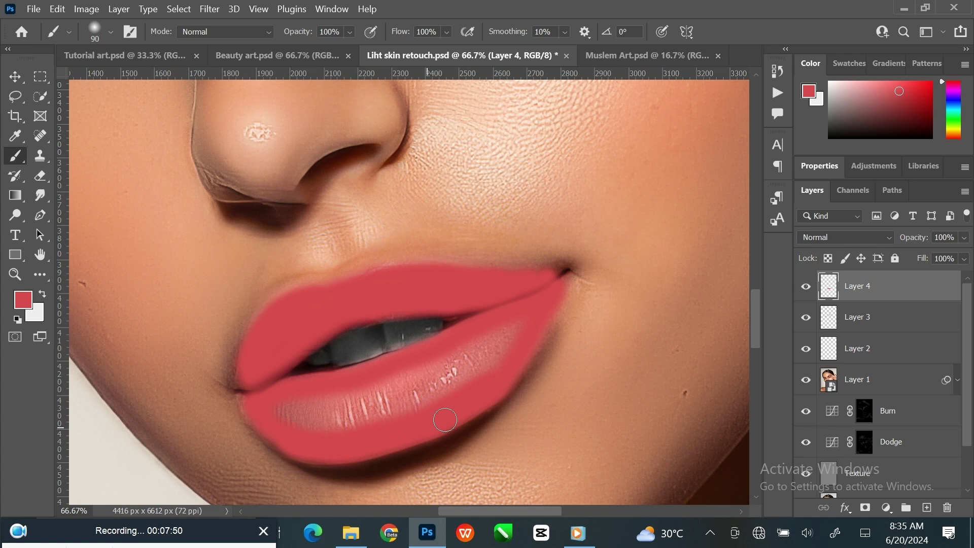
key("bracketright")
key("bracketright")
key("bracketright")
mouse_move(466, 375)
left_mouse_down()
mouse_move(511, 331)
mouse_move(463, 370)
left_mouse_up()
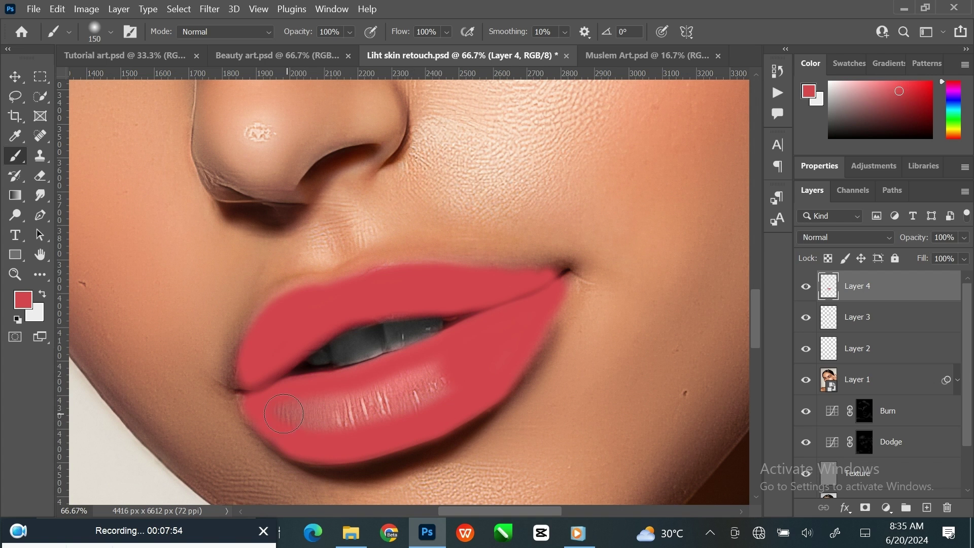
mouse_move(283, 414)
left_mouse_down()
mouse_move(356, 408)
mouse_move(442, 373)
left_mouse_up()
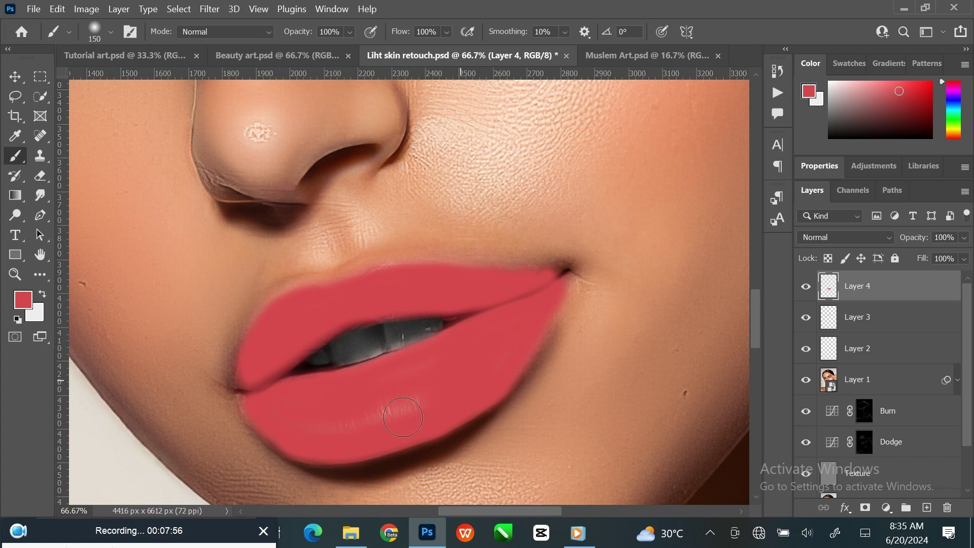
left_click_drag(402, 417, 310, 425)
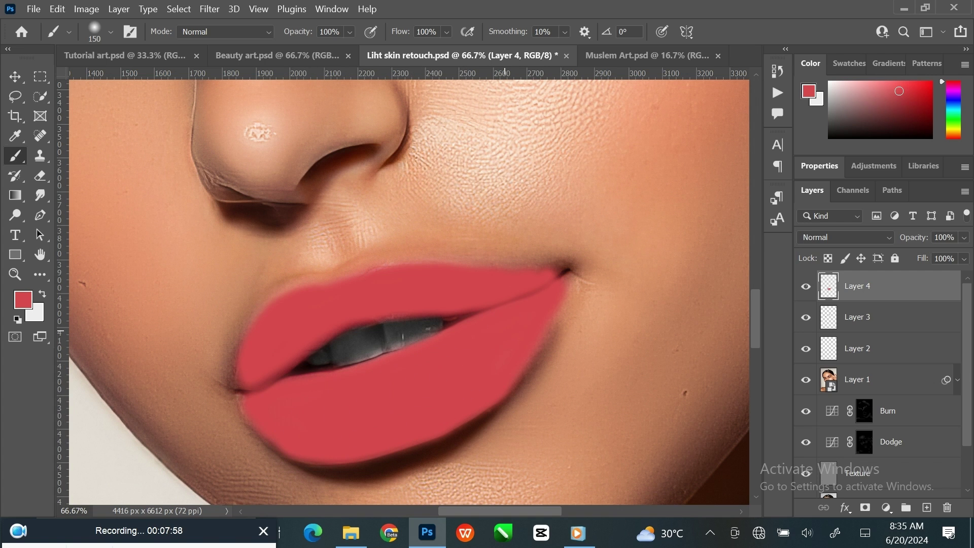
Set Layer 4's blend mode to Color so the lip paint blends with the lip texture
key("ctrl+minus")
key("ctrl+minus")
key("ctrl+minus")
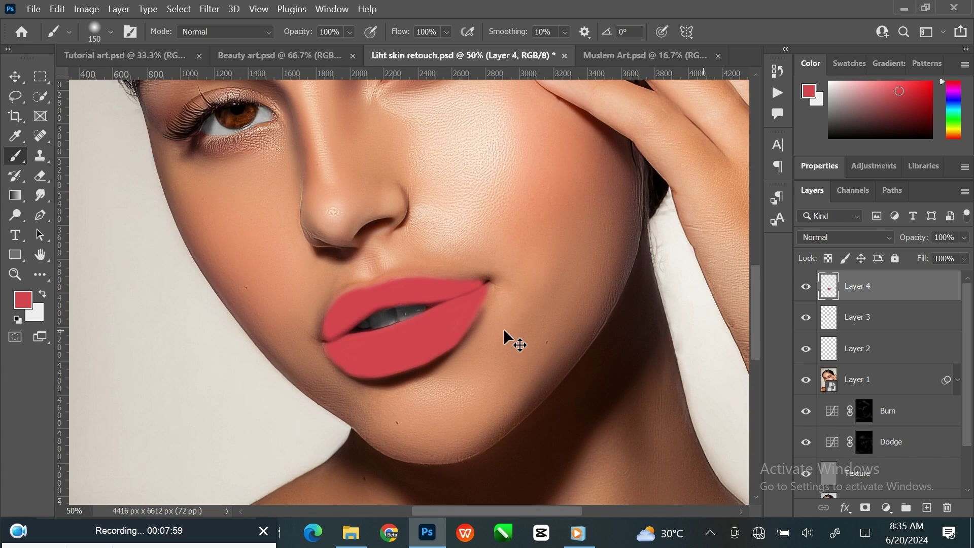
key("ctrl+minus")
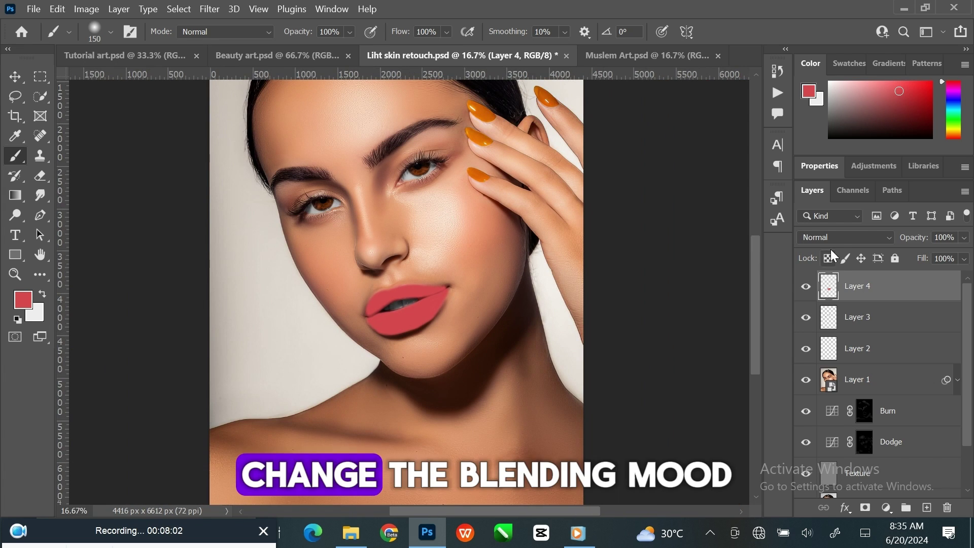
left_click(843, 238)
left_click(822, 491)
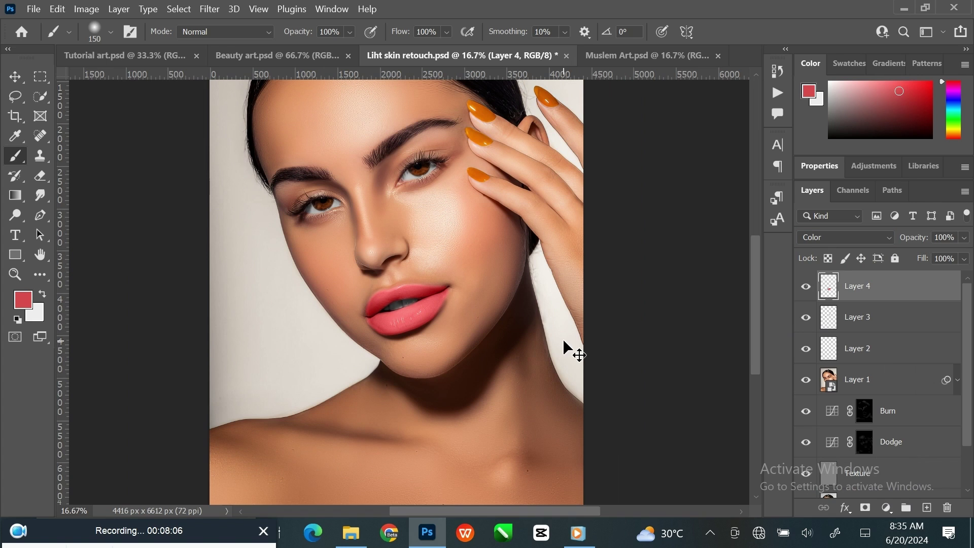
Lower Layer 4's opacity to 35%, fit the portrait on screen, and deselect the layer with the Move tool
key("ctrl+minus")
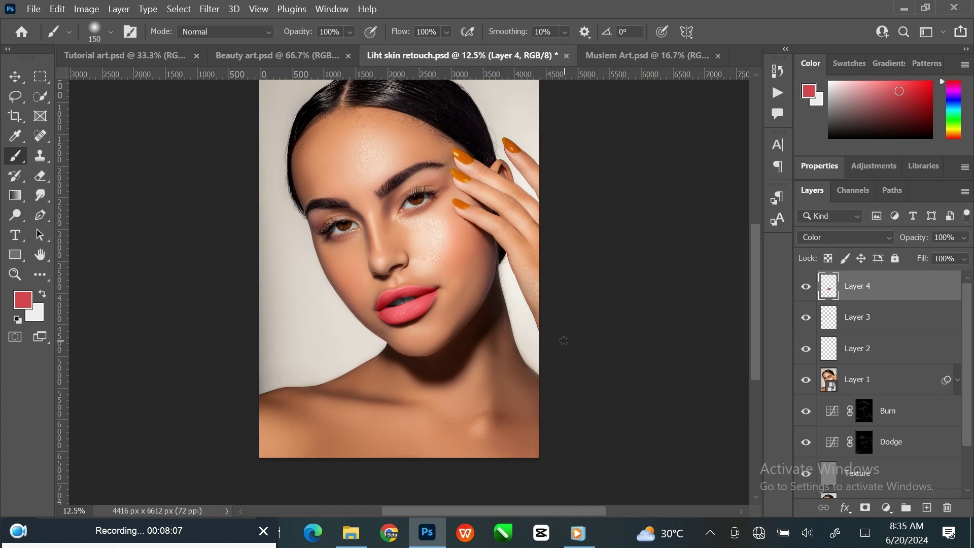
left_click(963, 238)
left_click_drag(964, 254, 915, 254)
left_click(955, 238)
type("35")
key("Return")
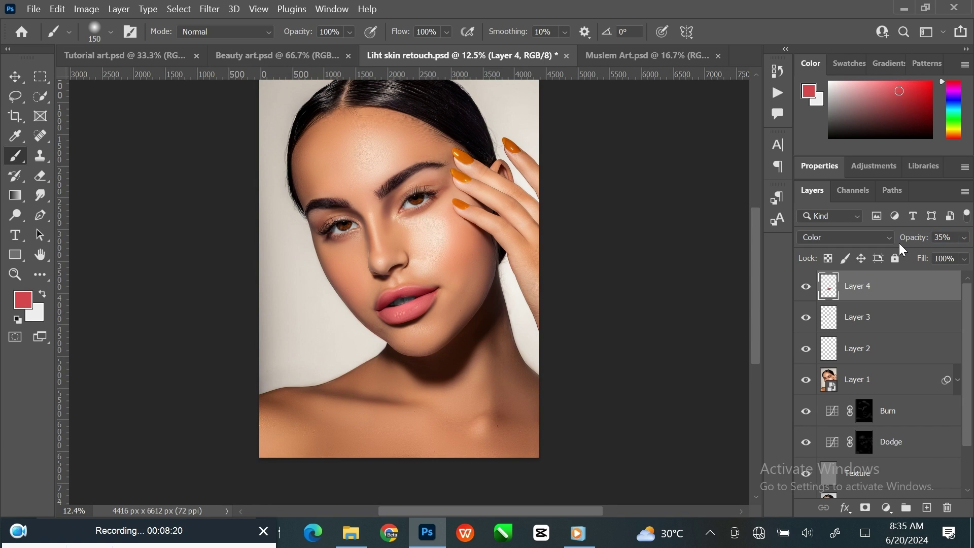
key("ctrl+0")
left_click(11, 77)
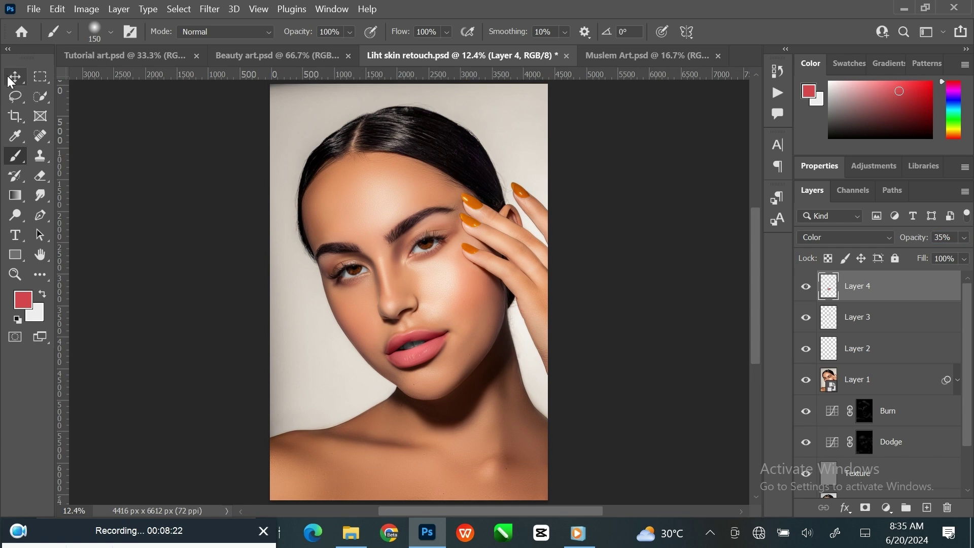
key("shift+alt+n")
left_click(449, 303)
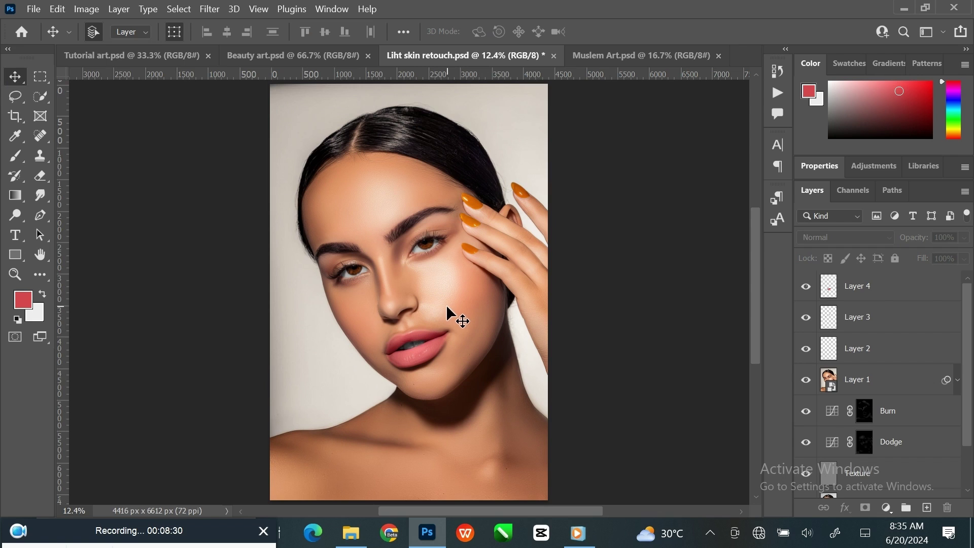
Add a Curves adjustment layer above Layer 1 and raise the RGB curve's midpoint slightly to brighten the portrait
left_click(889, 388)
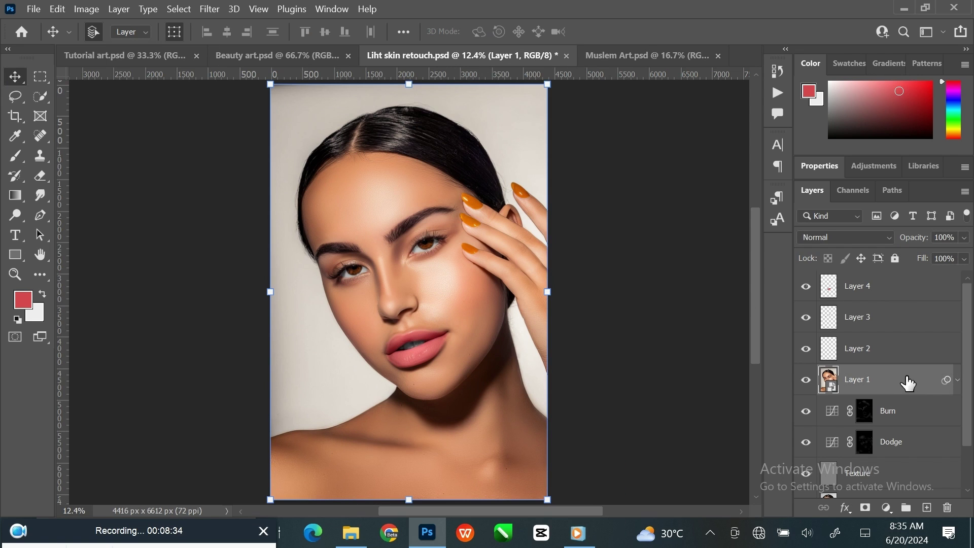
left_click(887, 508)
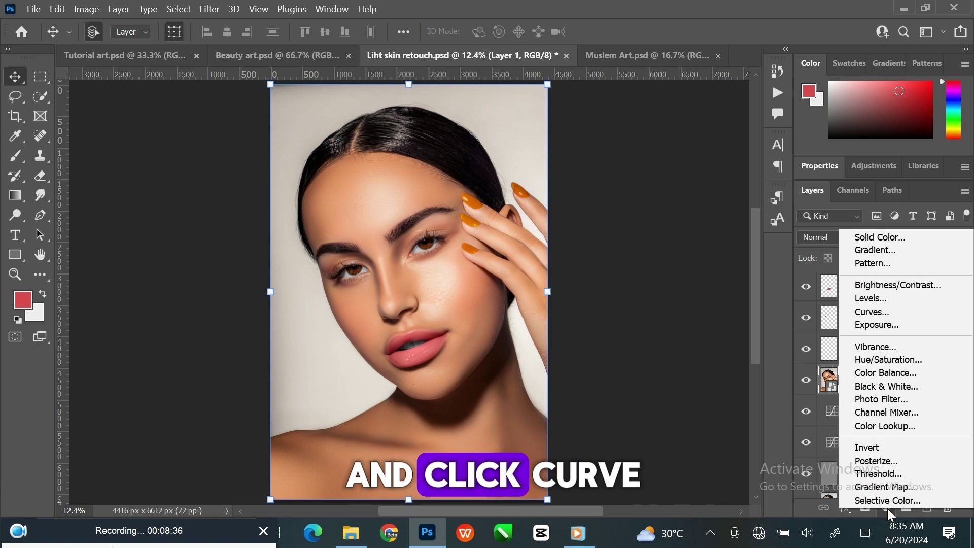
left_click(878, 312)
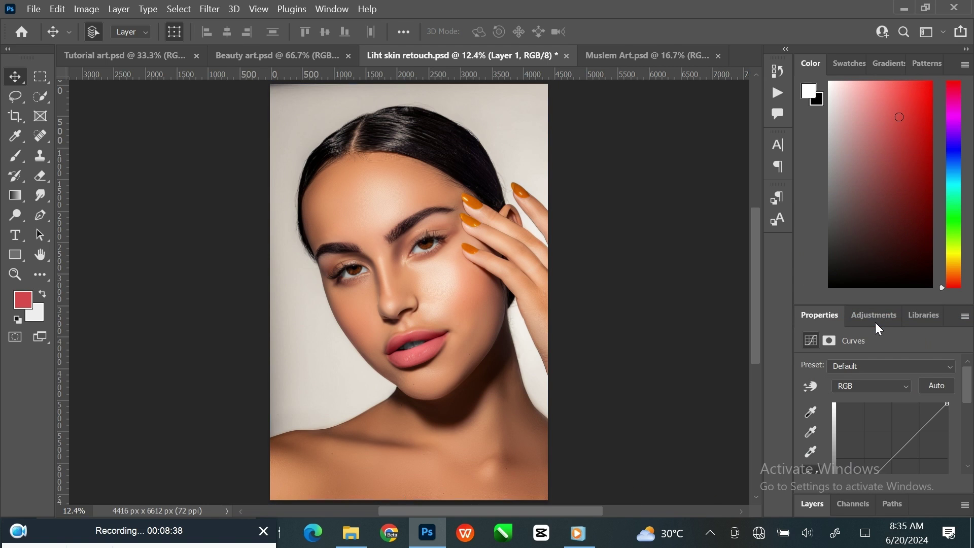
left_click_drag(870, 304, 859, 93)
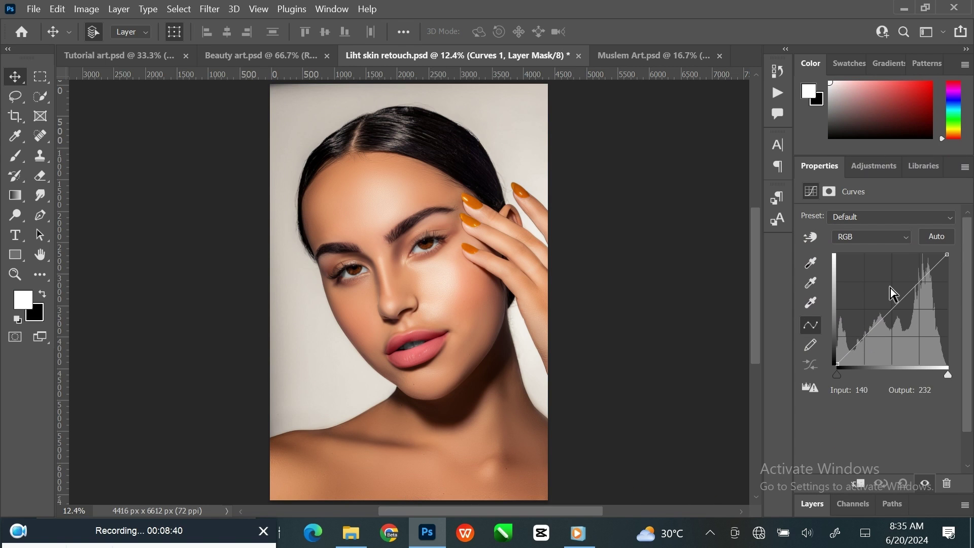
left_click(892, 309)
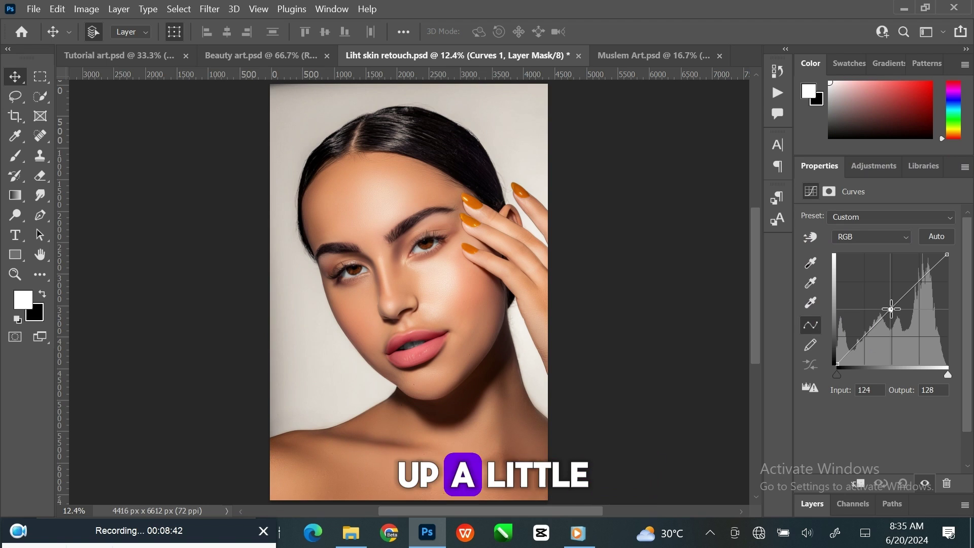
left_click_drag(891, 310, 891, 308)
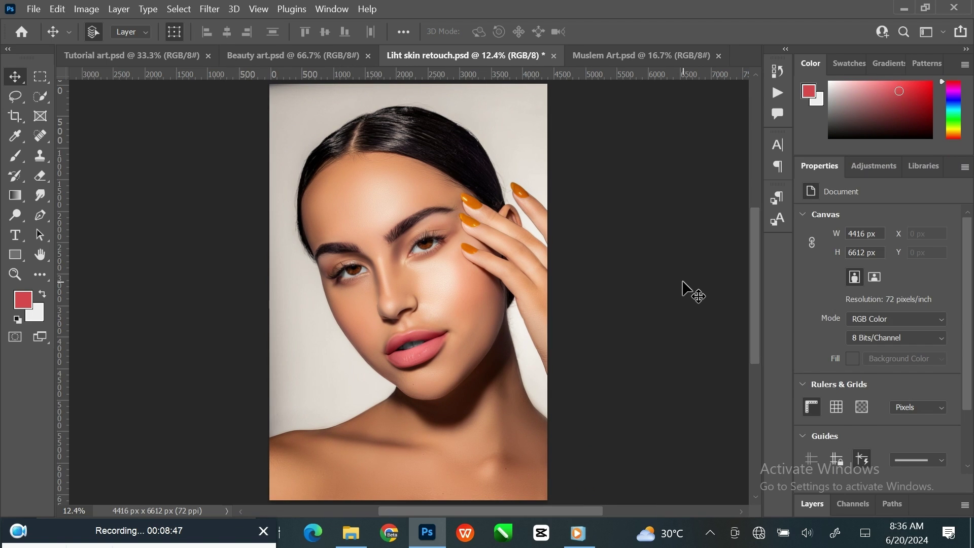
Select all layers from Layer 4 down to Color, leaving out the Background, and group them
key("F7")
left_click_drag(844, 318, 844, 156)
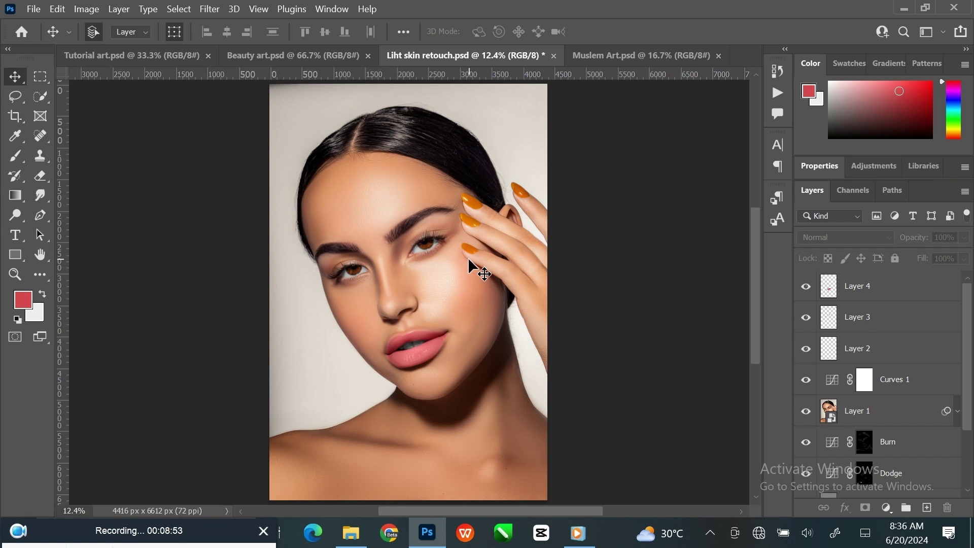
left_click(909, 289)
scroll(907, 324, "down", 3)
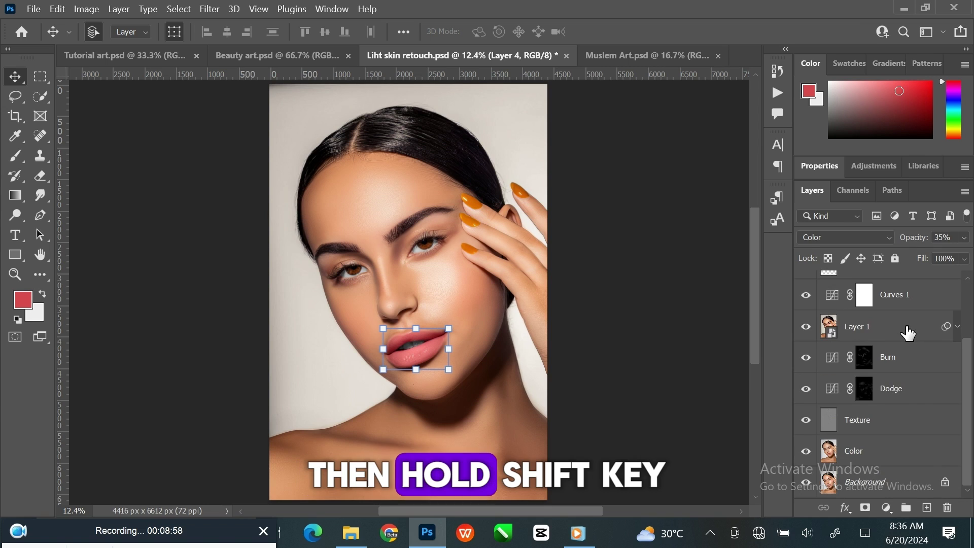
left_click(883, 451, "shift")
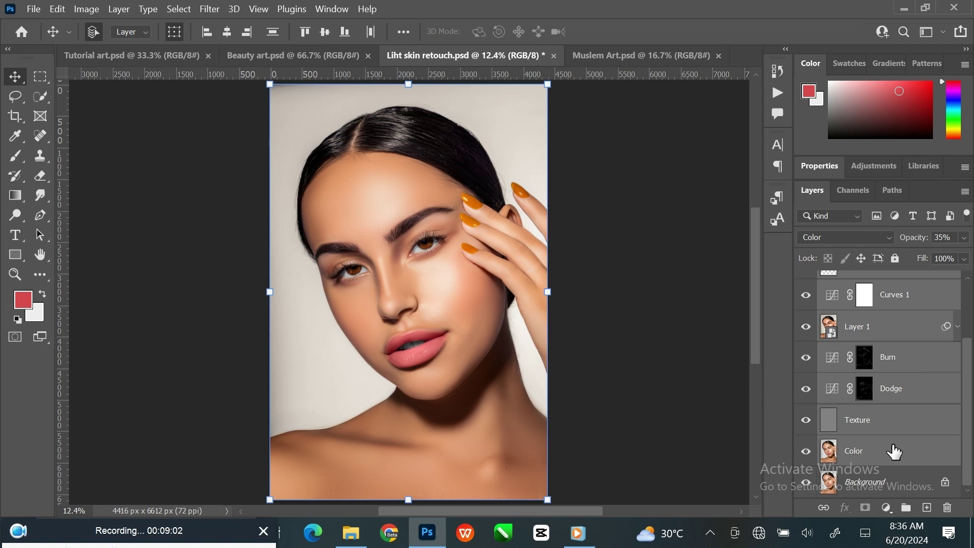
key("ctrl+g")
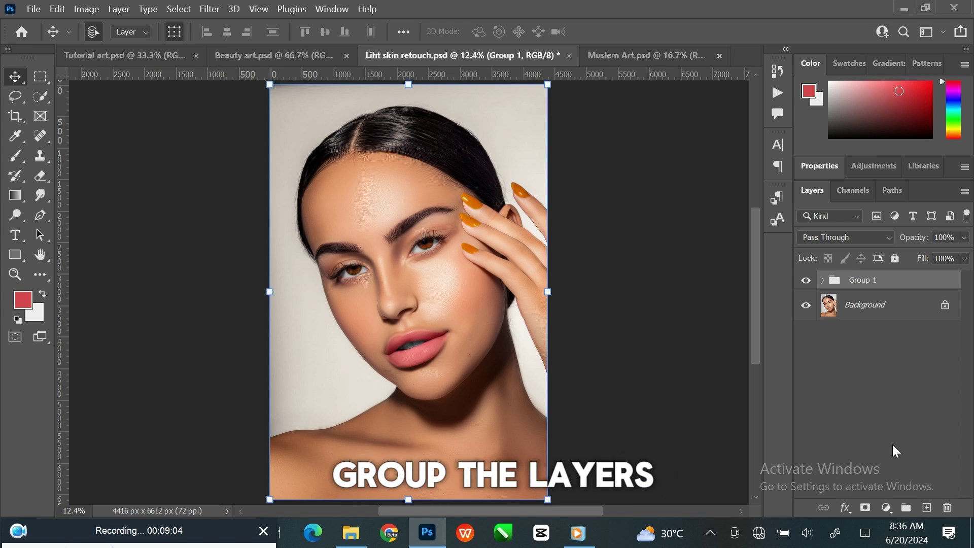
Toggle the group's visibility to compare the retouched portrait with the original, leaving the group visible and deselected
left_click(806, 282)
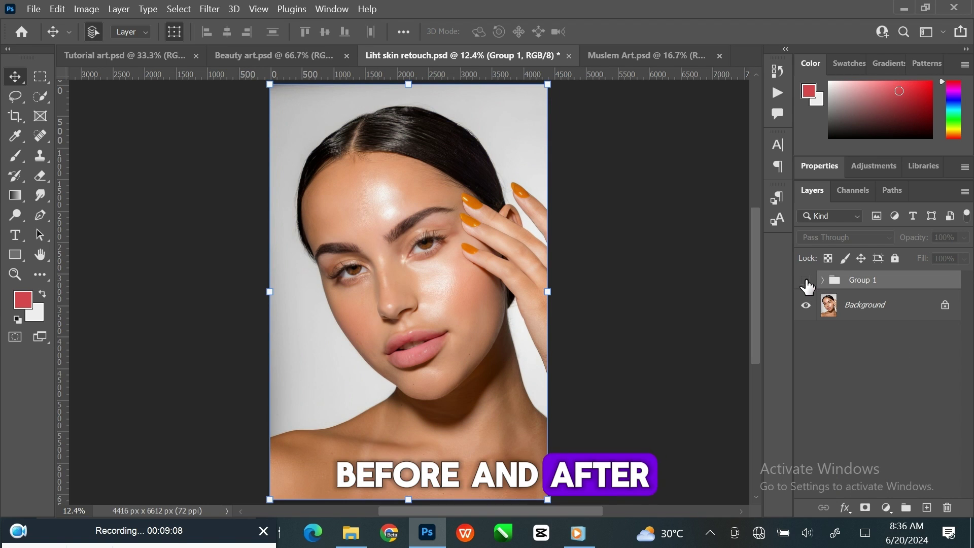
left_click(806, 283)
left_click(645, 289)
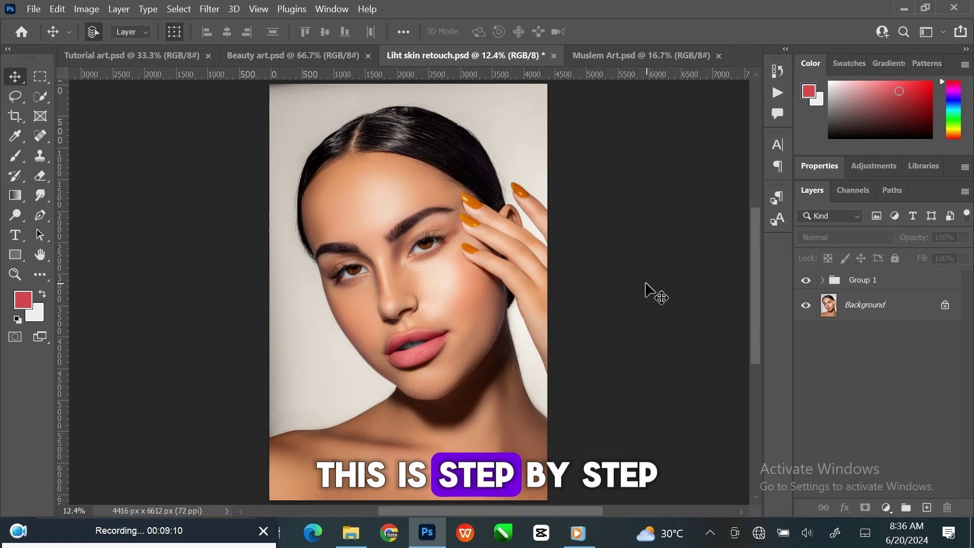